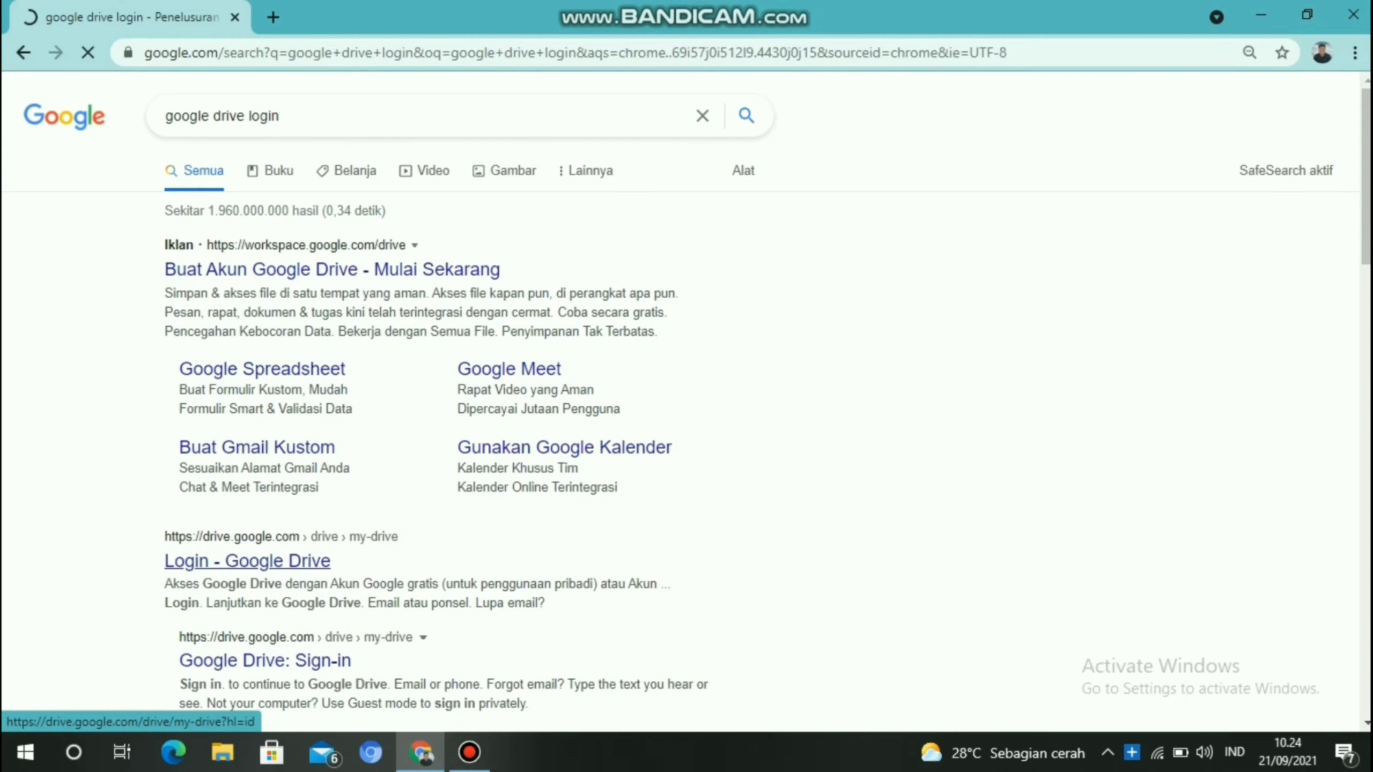
Open Google Drive from the search results and create a folder named "contoh latihan membuat google form" in Drive Saya
left_click(248, 561)
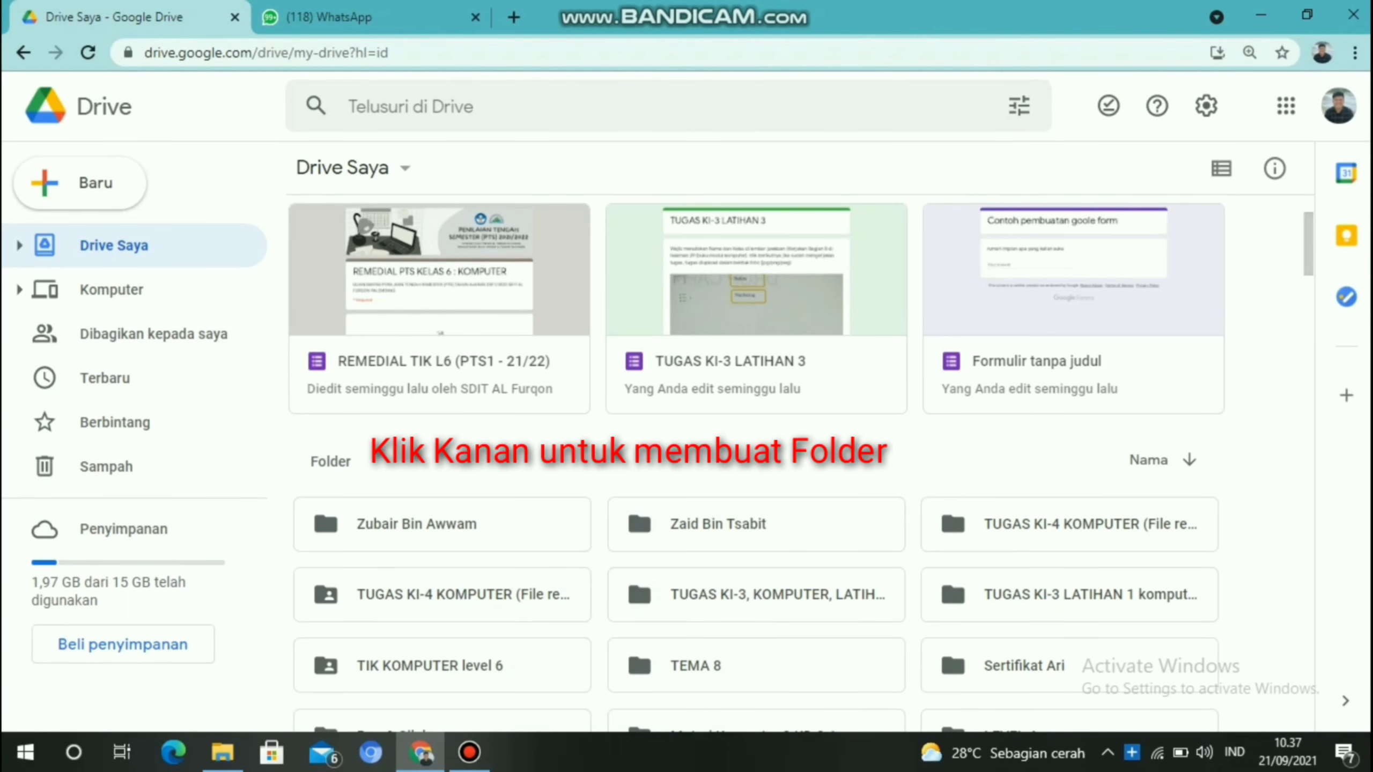
right_click(708, 447)
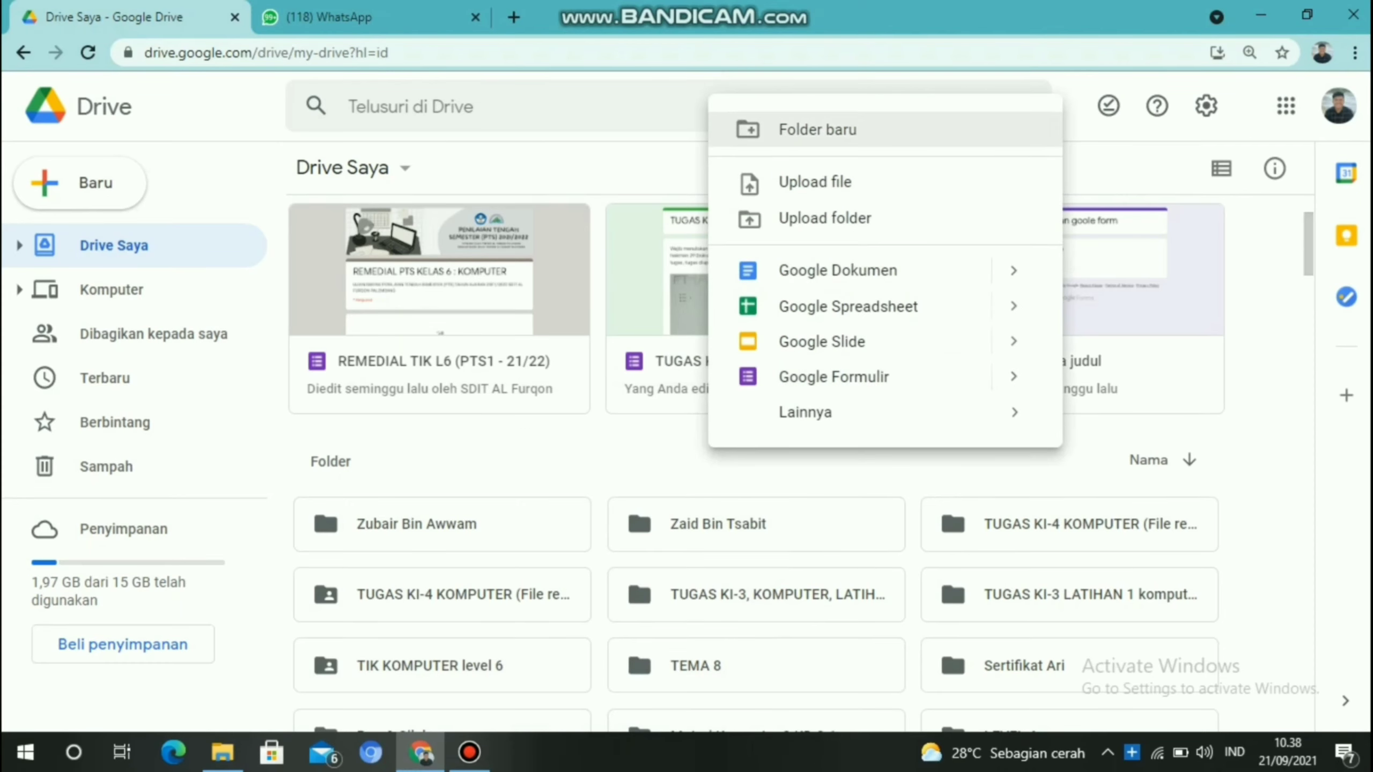
left_click(817, 130)
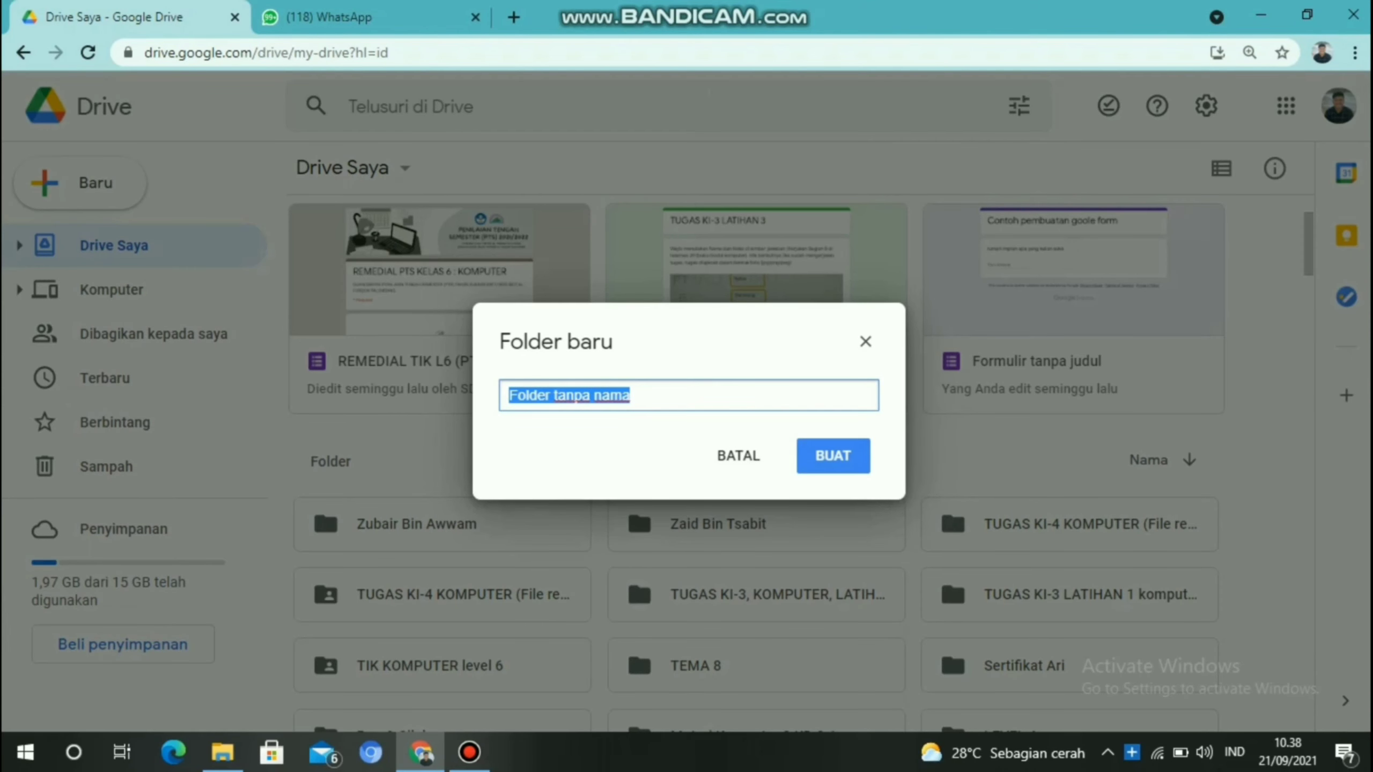
type("contoh ")
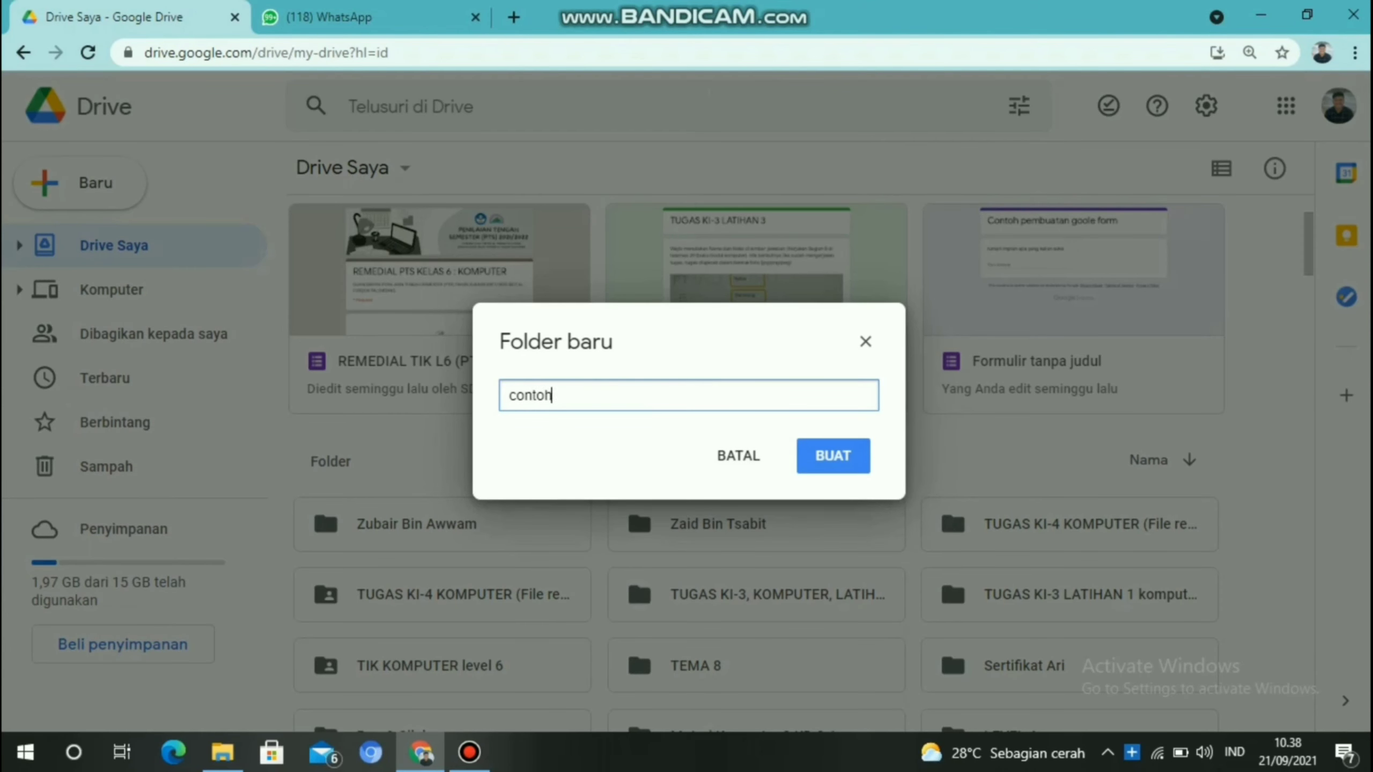
type("latihan membuat googl")
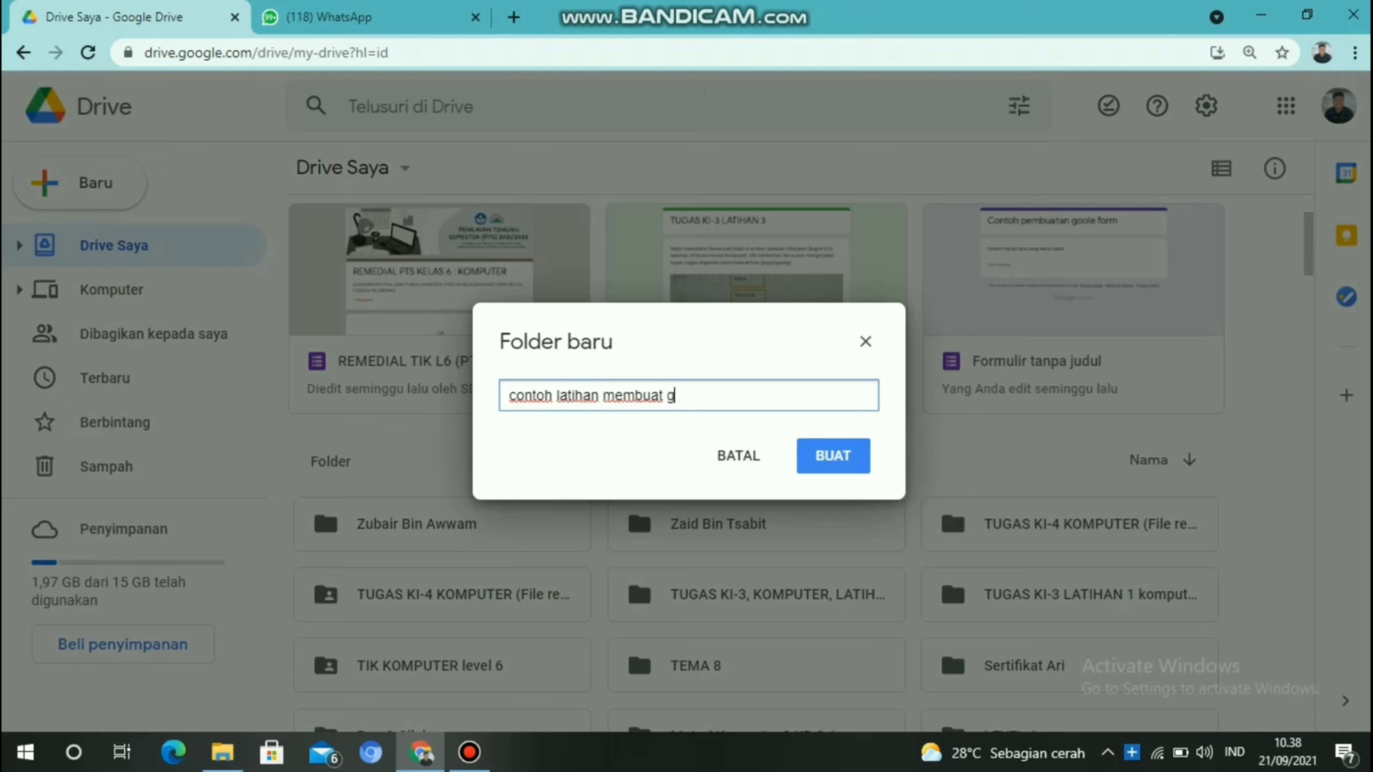
type("e form")
key("Return")
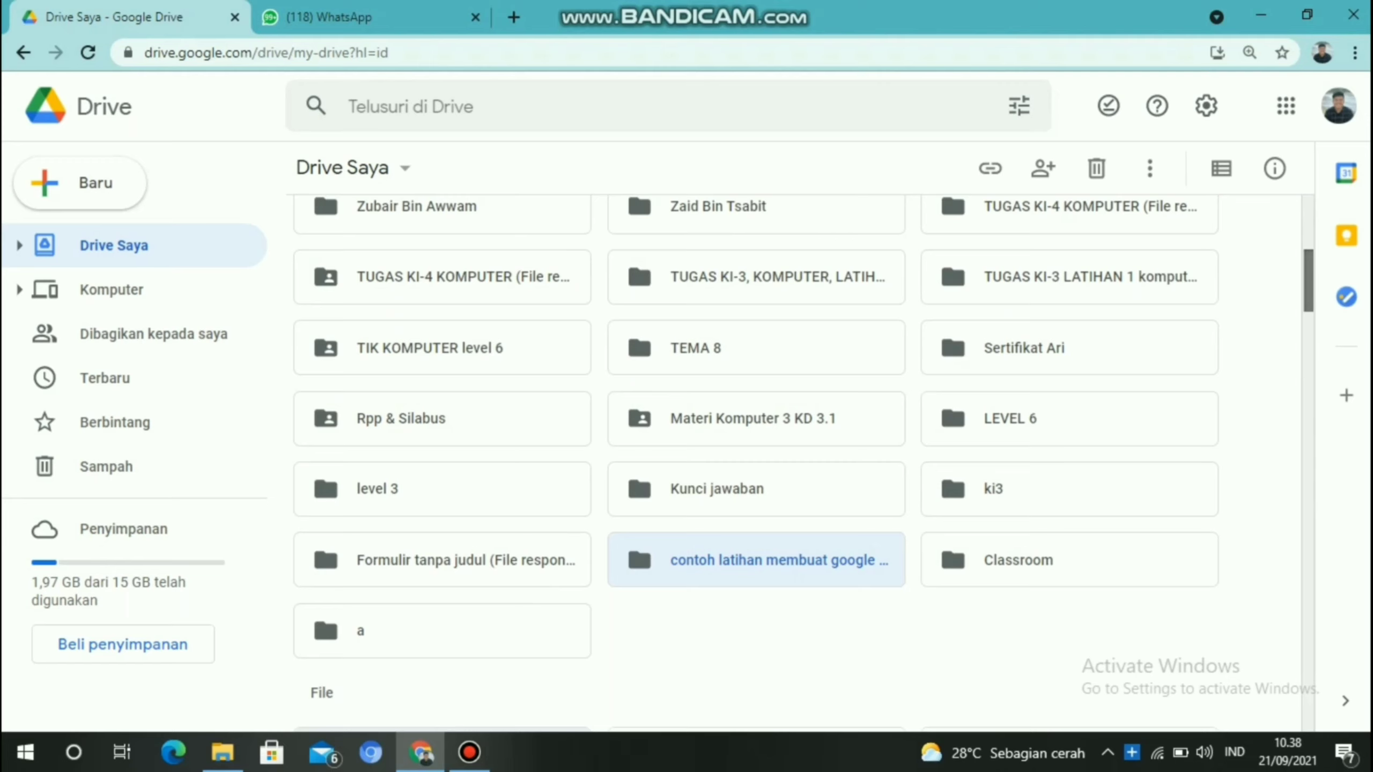
Open the folder "contoh latihan membuat google form" and bring up the choices for creating a new item in it
left_click_drag(1308, 281, 1308, 299)
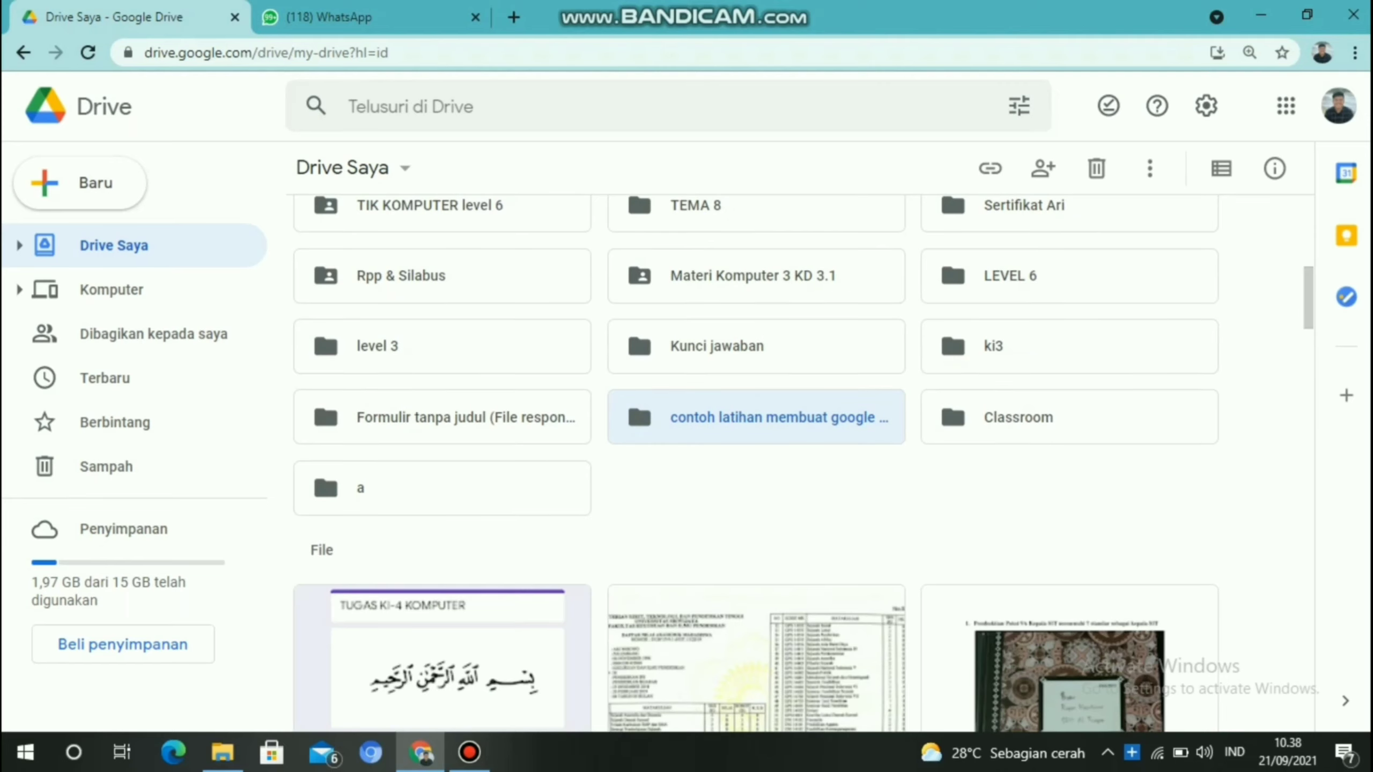
key("Return")
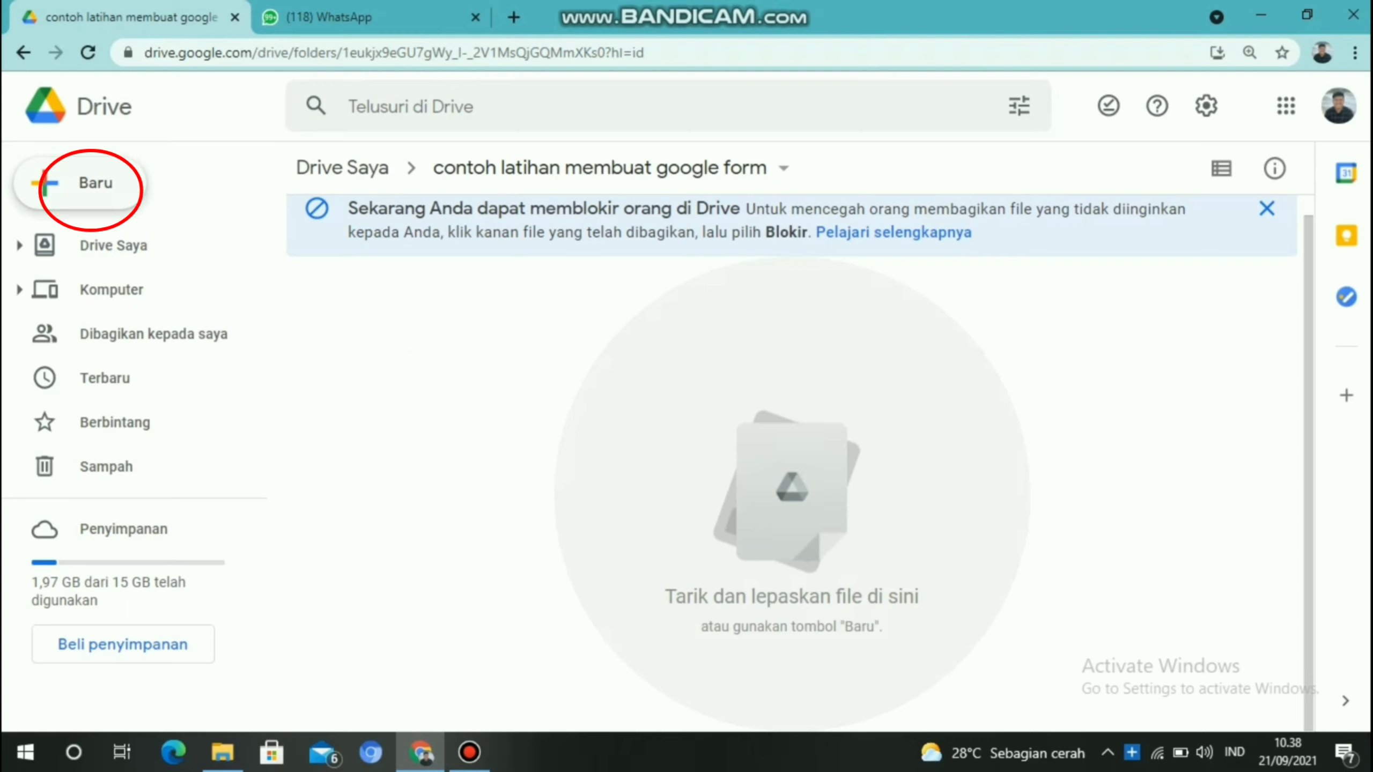
left_click(89, 183)
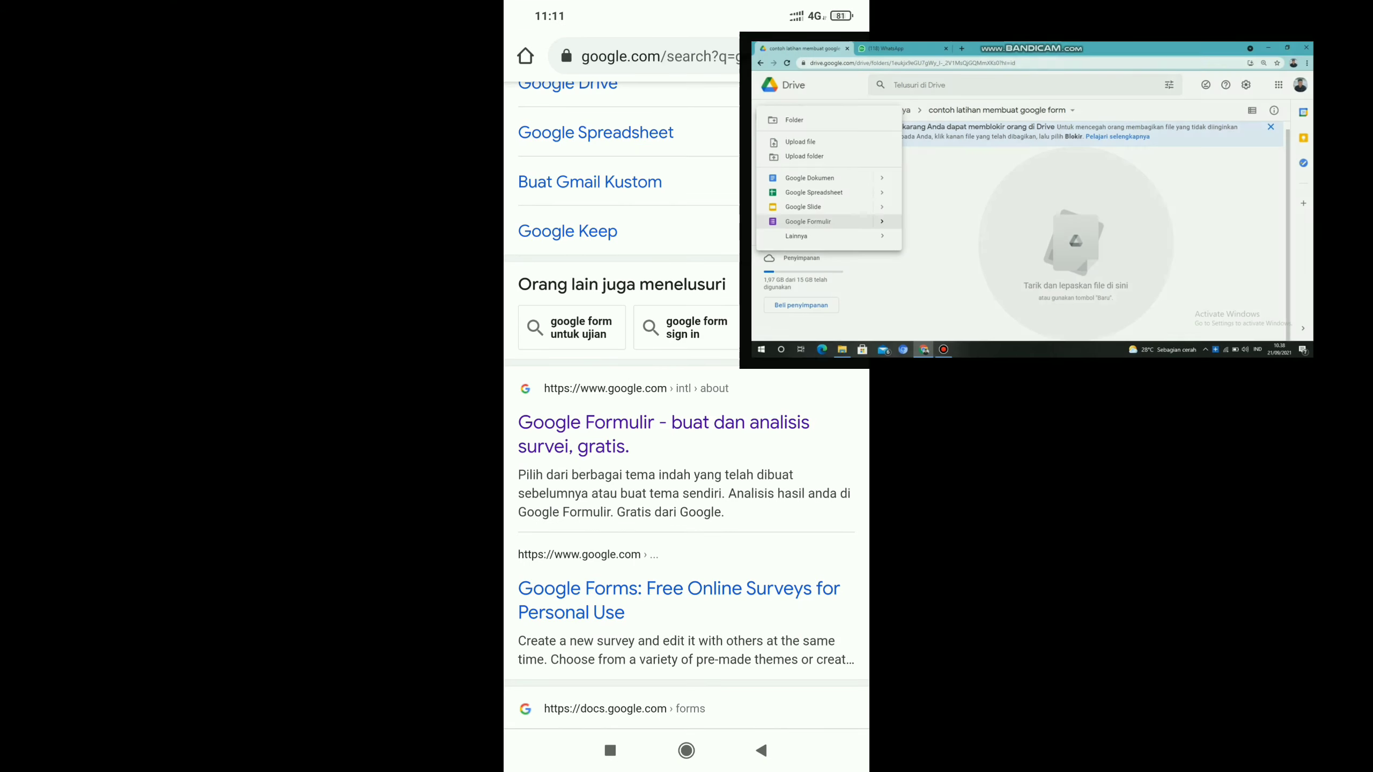
On the phone, open Google Forms from the Google Formulir search result and delete the untitled question from the blank form
left_click(663, 434)
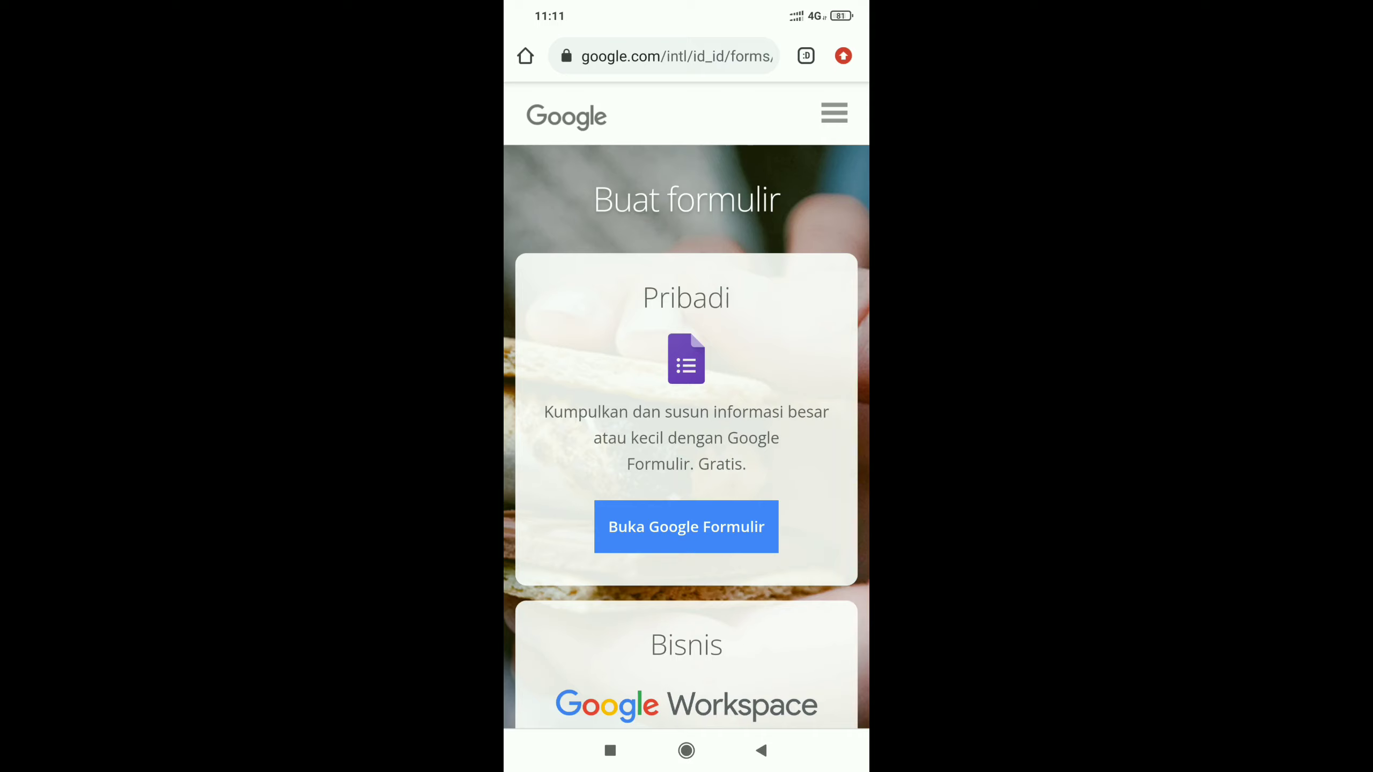
left_click(686, 527)
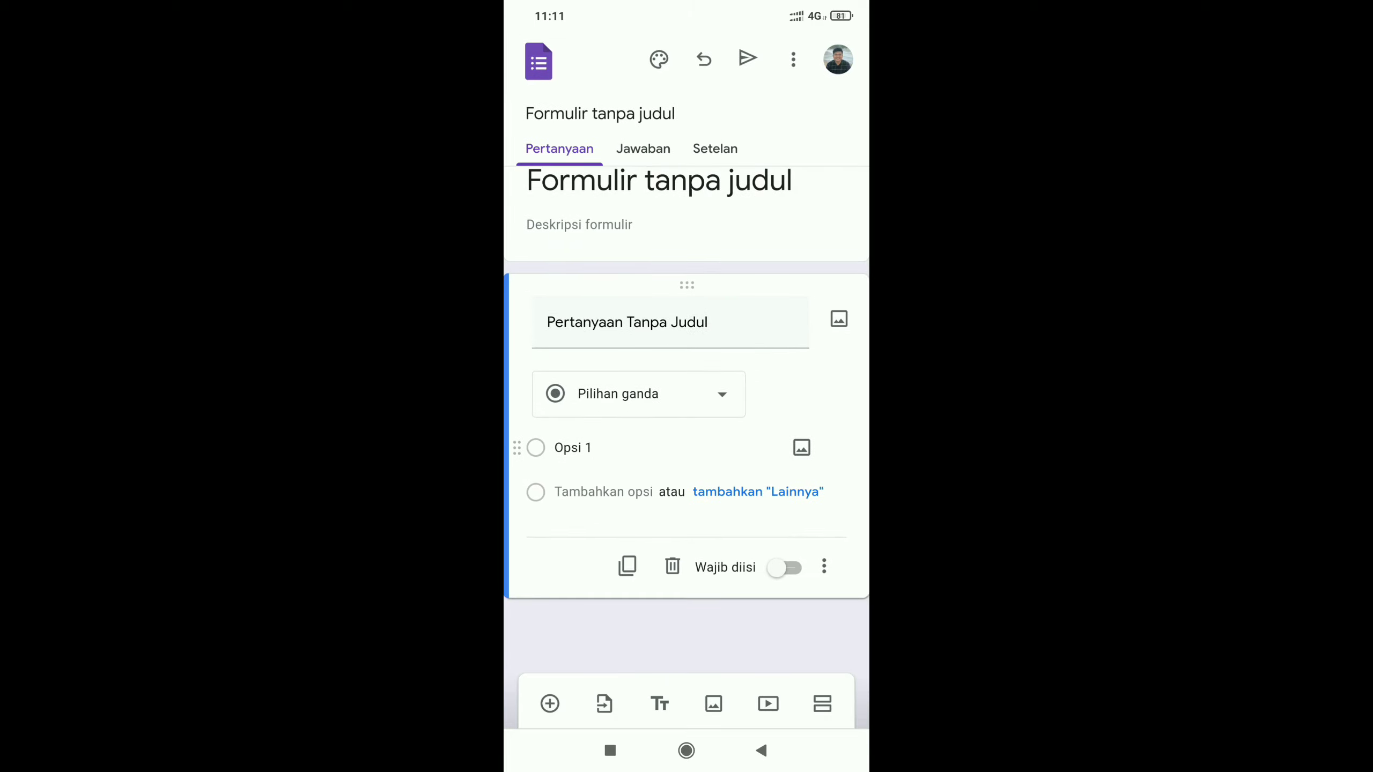
left_click(672, 564)
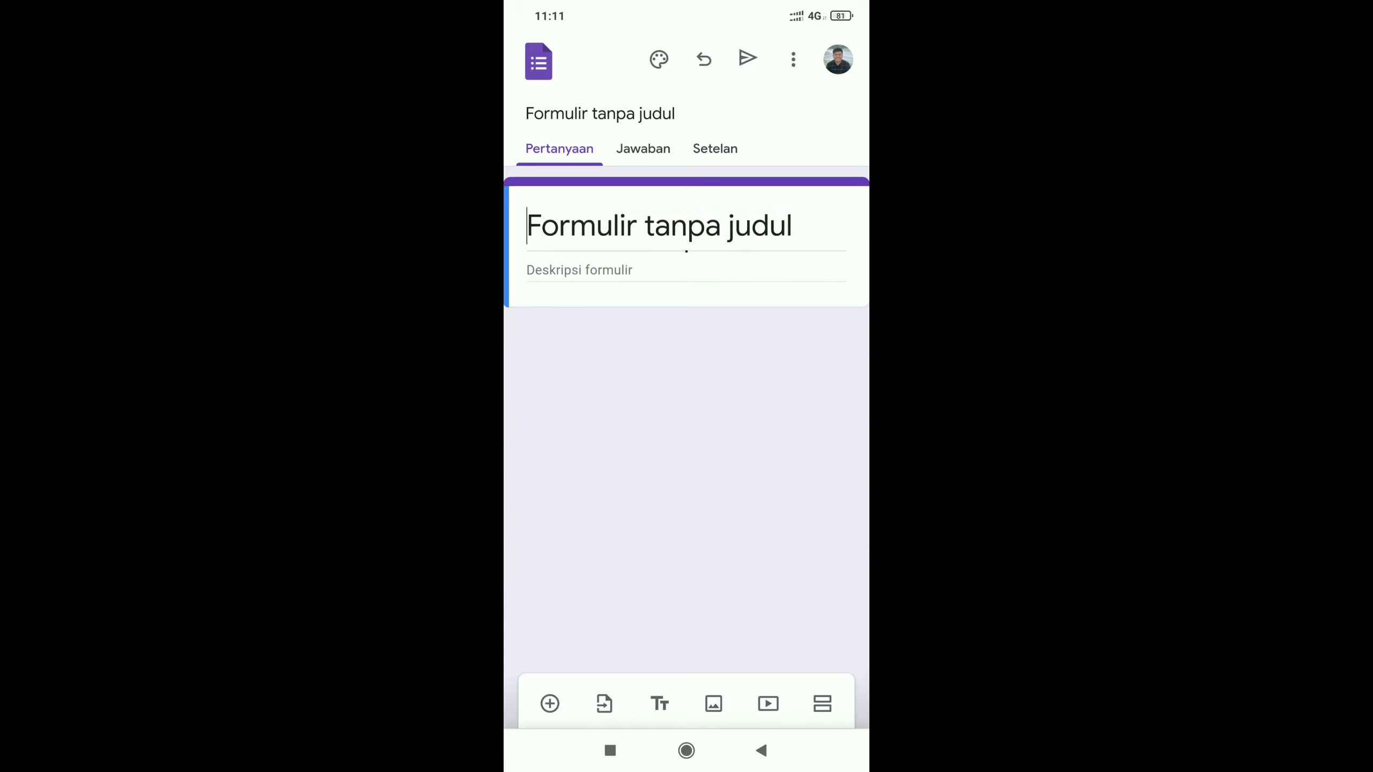
Replace the phone form's title with "Tugas ki3"
left_click(816, 279)
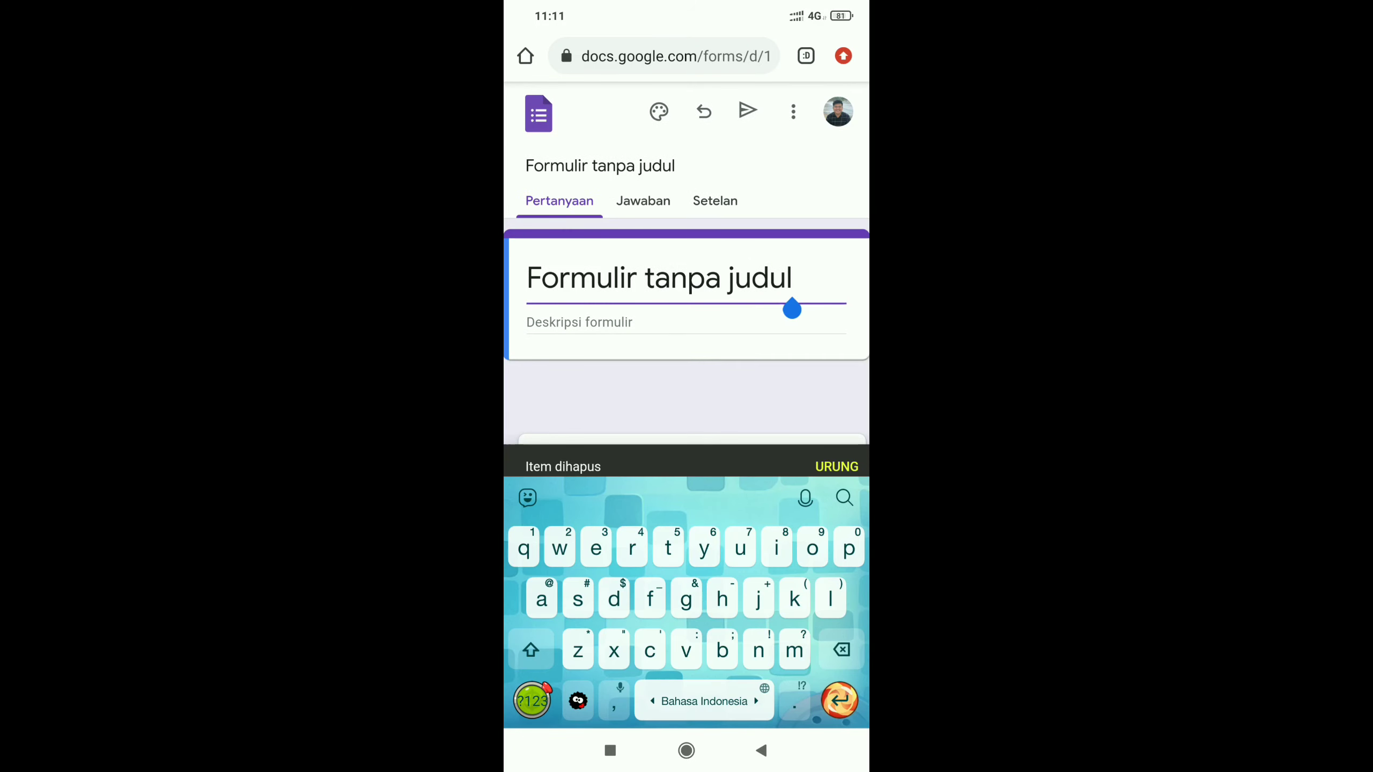
key("BackSpace")
key("BackSpace")
key("BackSpace")
key("BackSpace")
key("BackSpace")
key("BackSpace")
key("BackSpace")
key("BackSpace")
key("BackSpace")
key("BackSpace")
key("BackSpace")
key("BackSpace")
key("BackSpace")
key("BackSpace")
key("BackSpace")
key("BackSpace")
key("BackSpace")
key("BackSpace")
key("BackSpace")
key("BackSpace")
key("BackSpace")
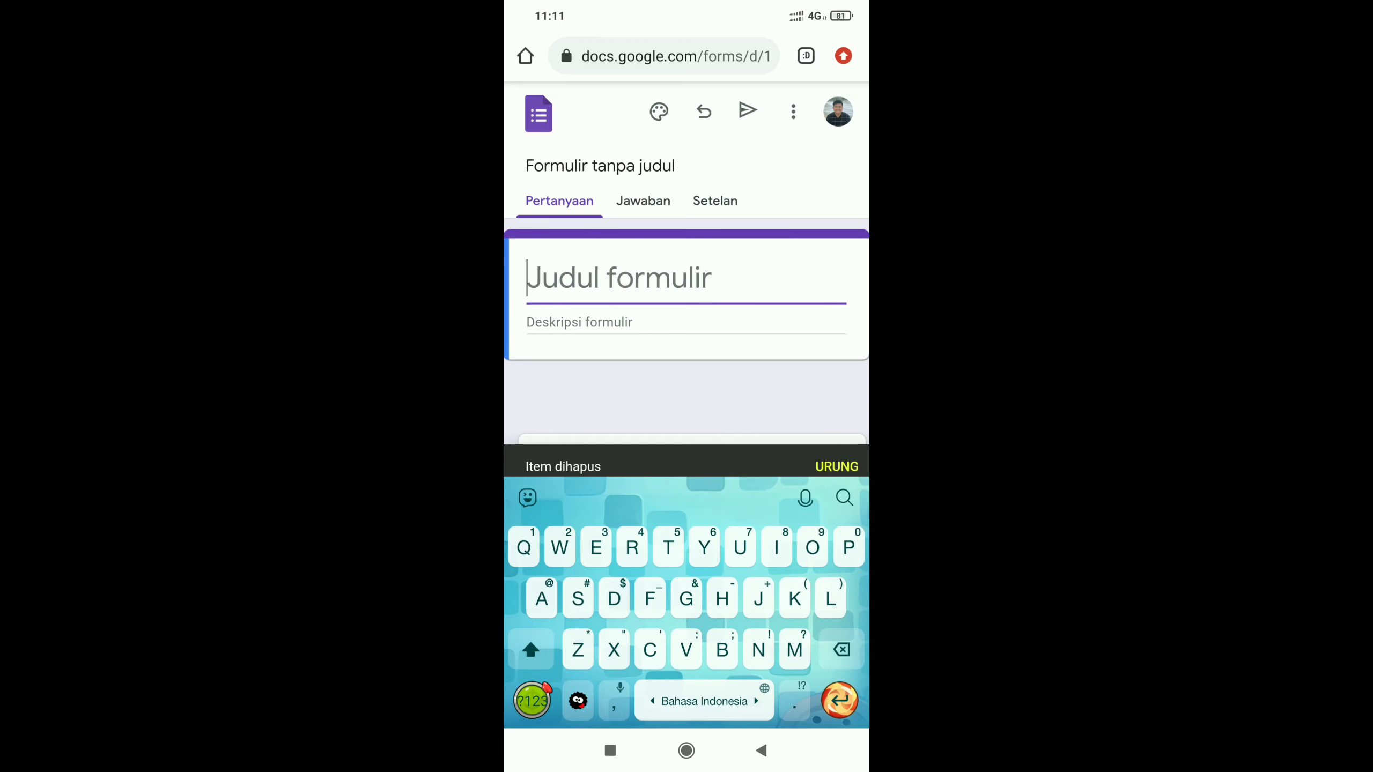
type("Tugas ki")
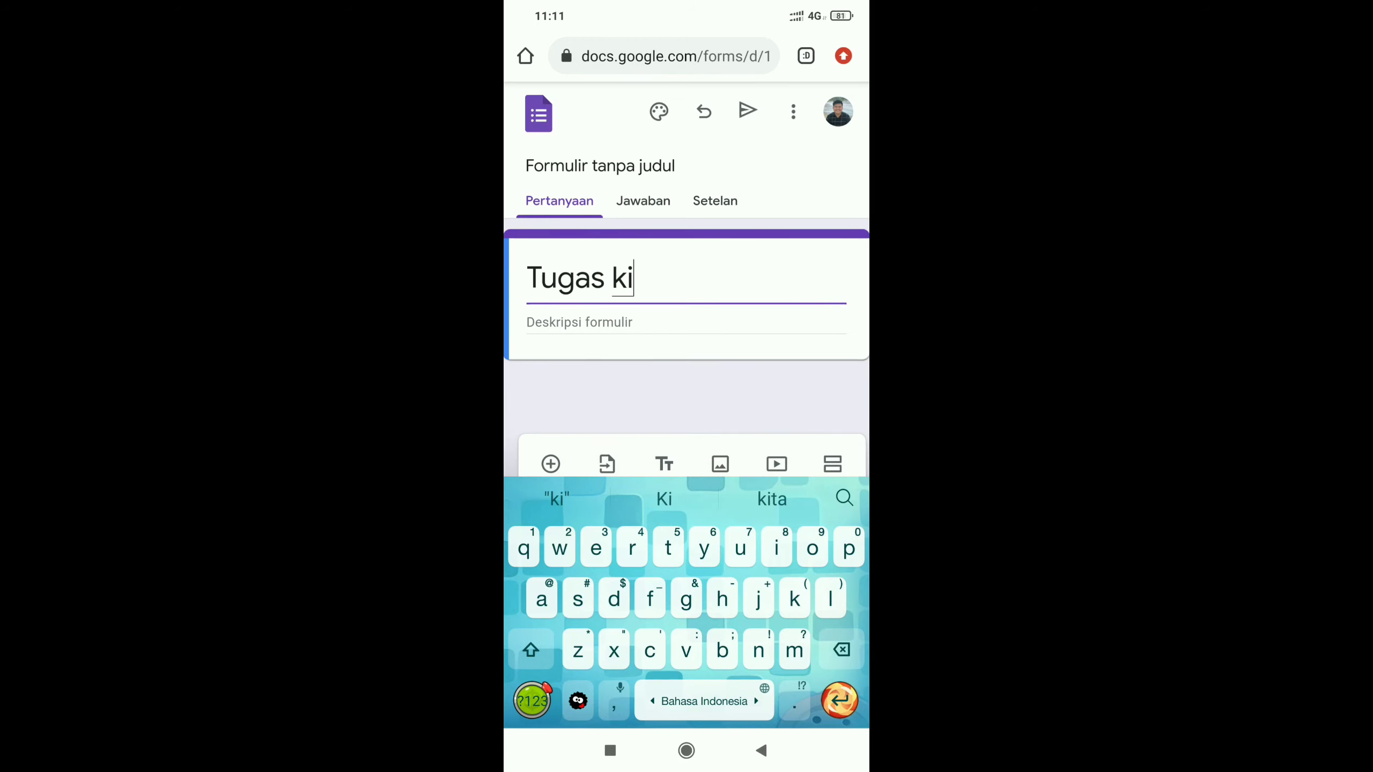
type("3")
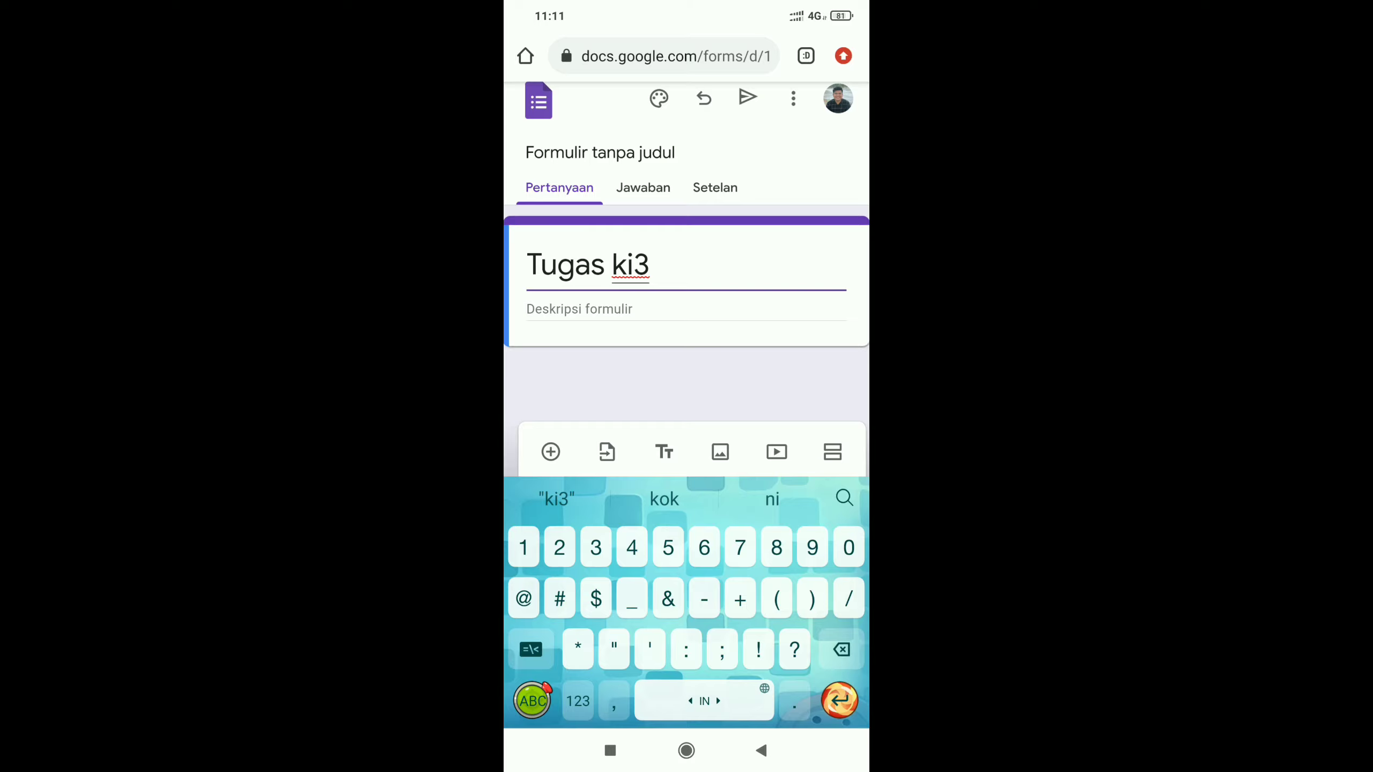
left_click(761, 750)
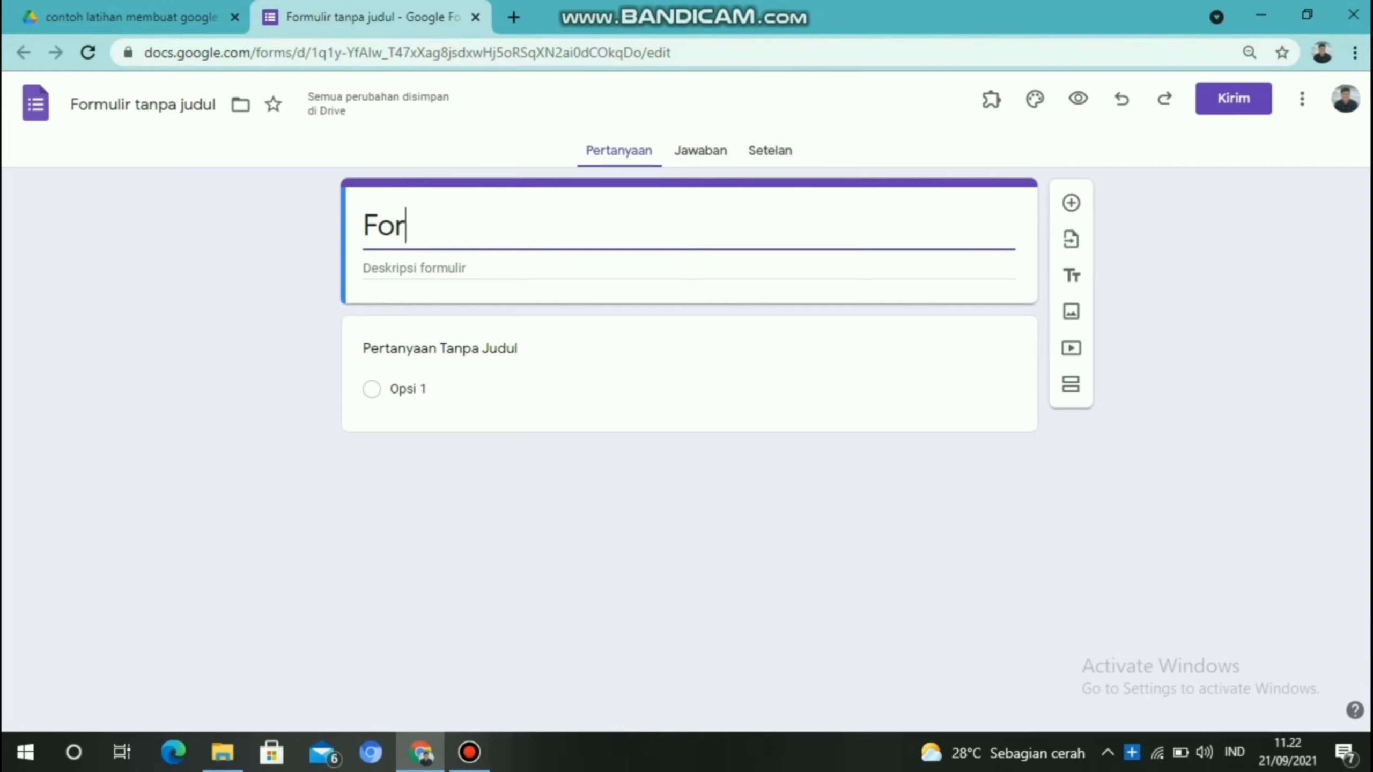
In the desktop browser's form, replace the form title with "tugas ki4 komputer"
key("BackSpace")
key("BackSpace")
key("BackSpace")
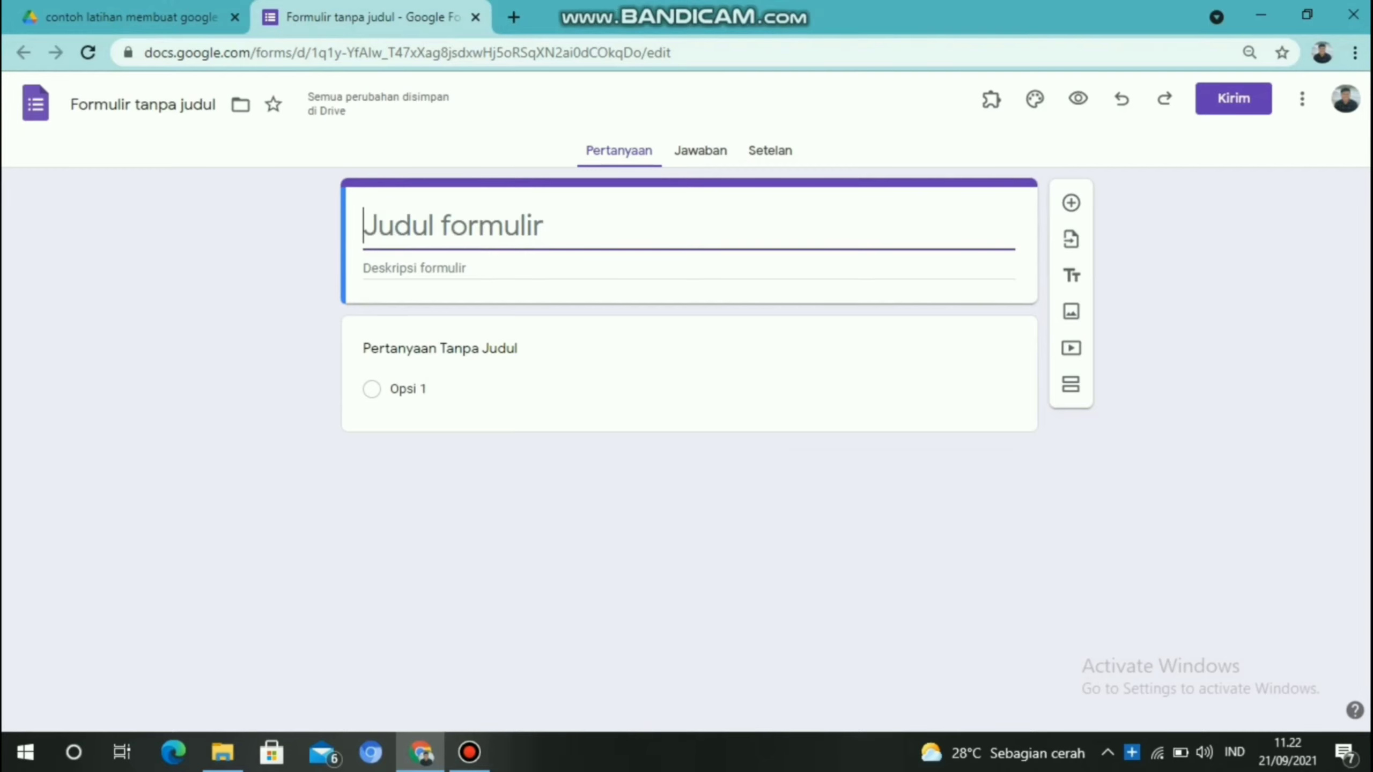
type("tugas ki")
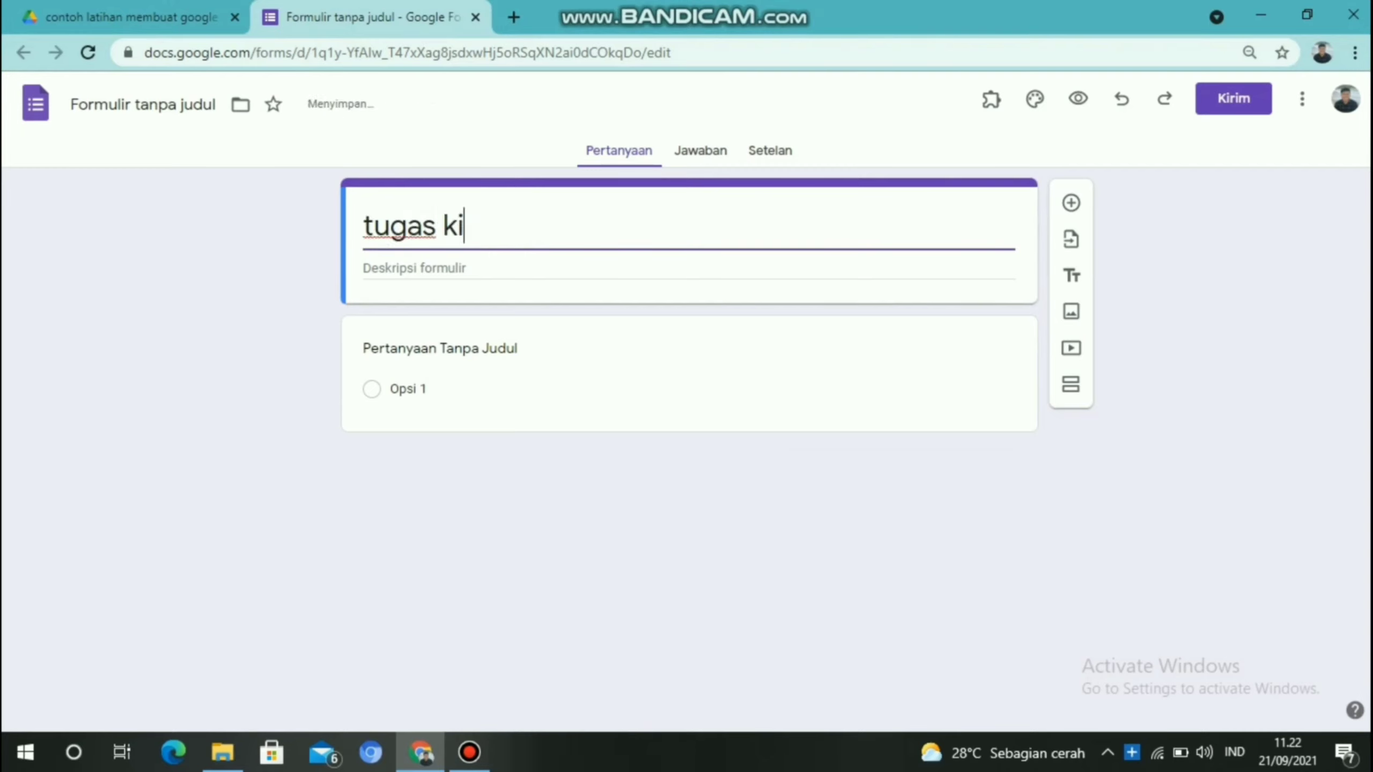
type("4 komputer")
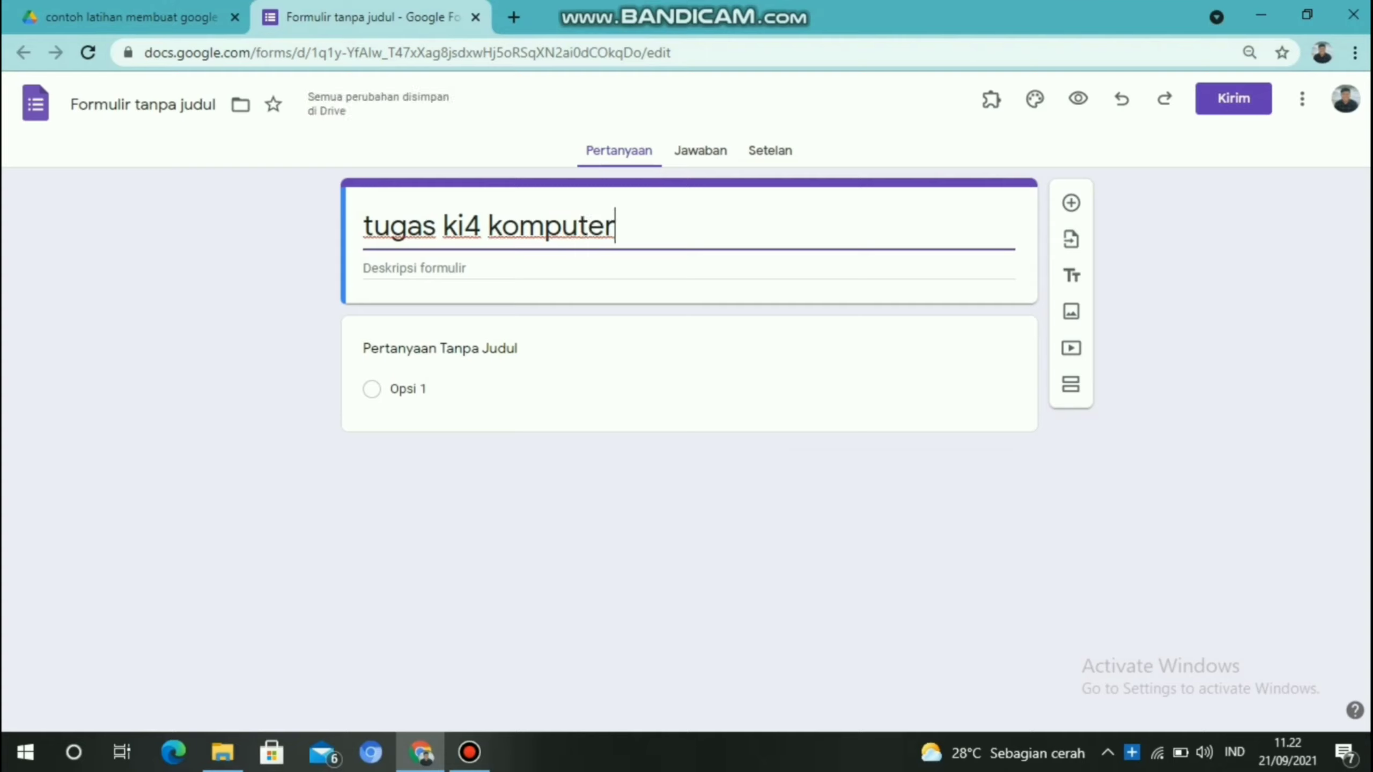
Rename the form file to match its title, "tugas ki4 komputer"
left_click(373, 268)
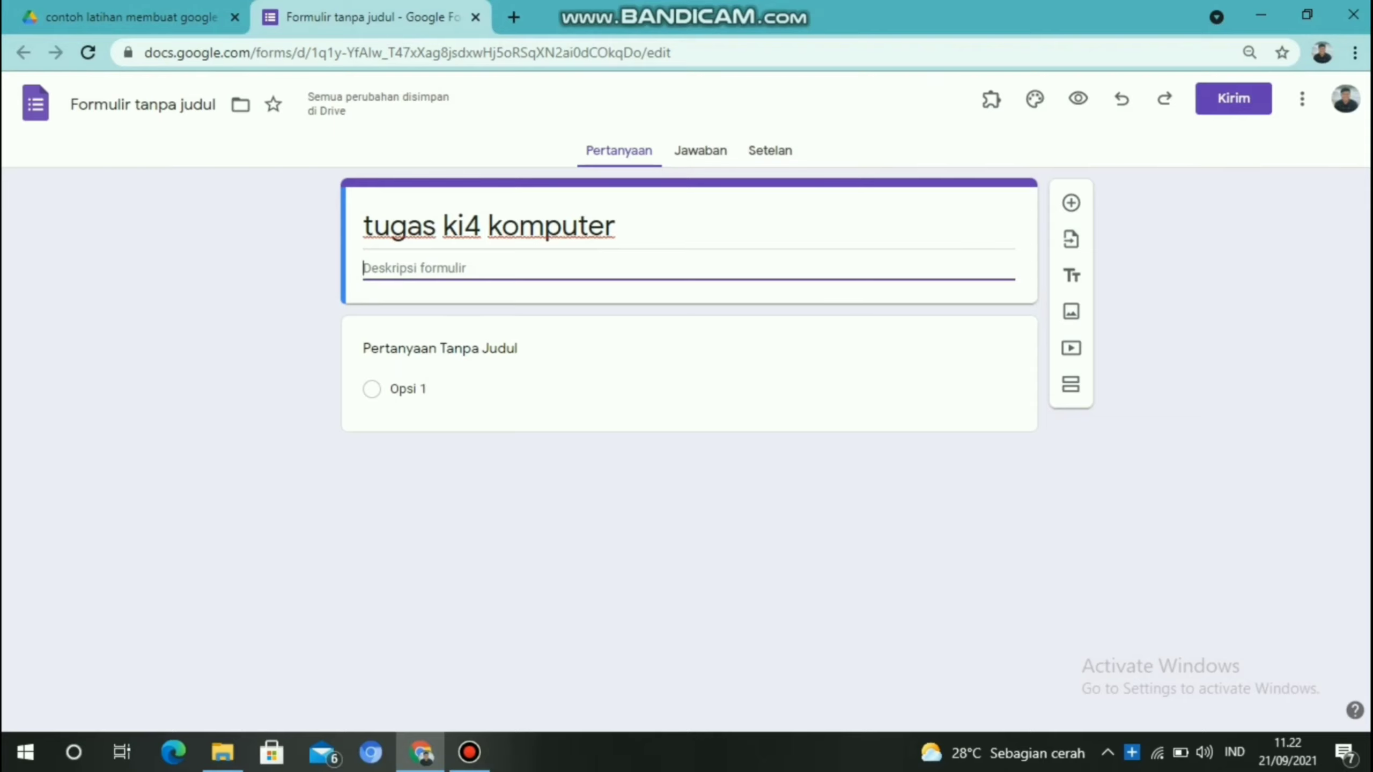
left_click(617, 226)
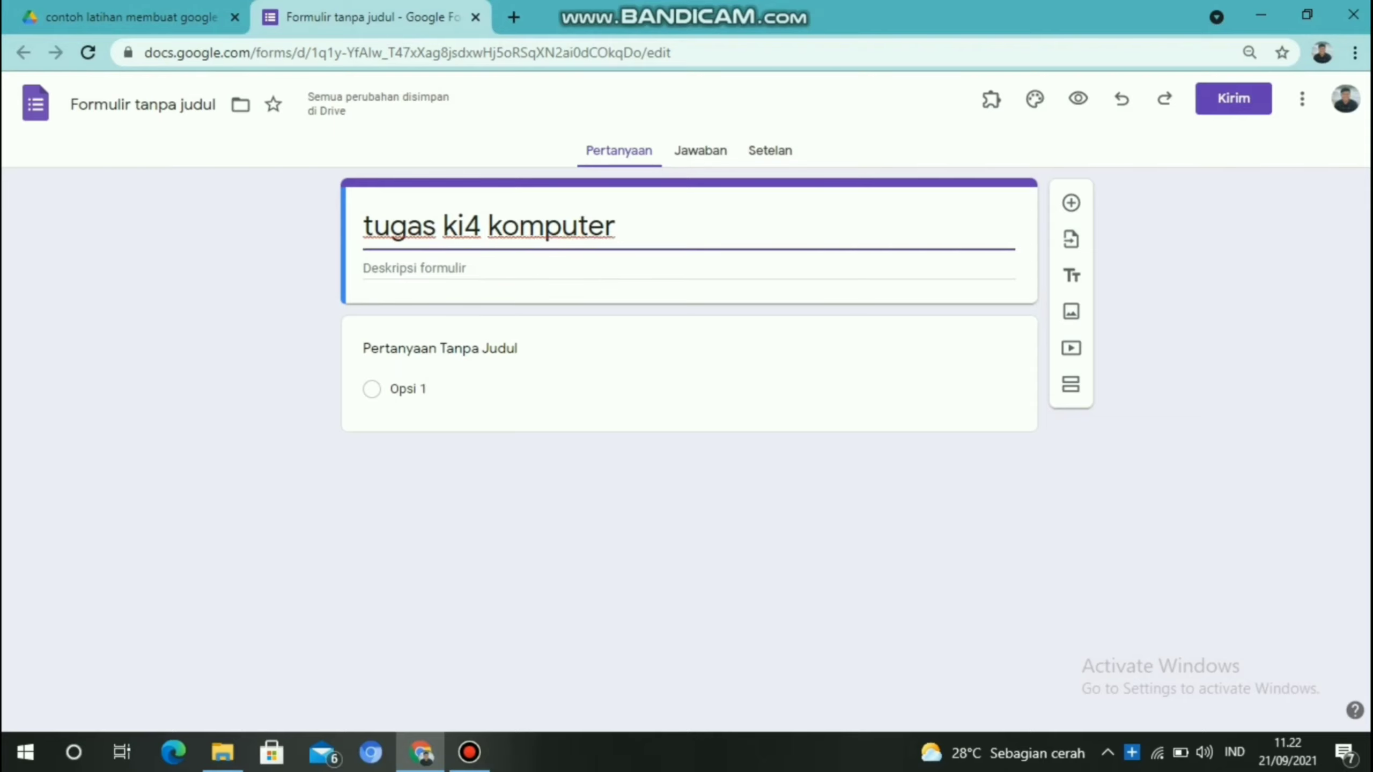
left_click(143, 105)
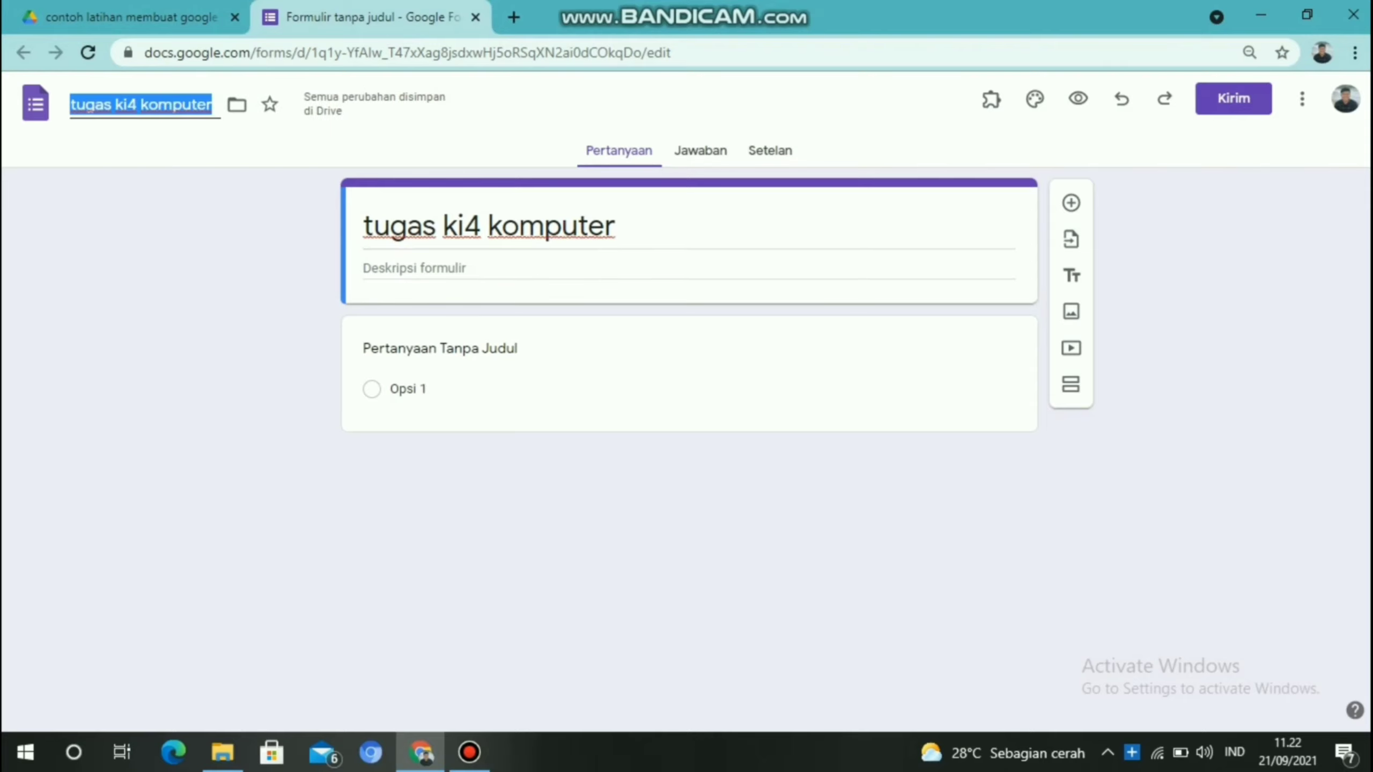
key("Return")
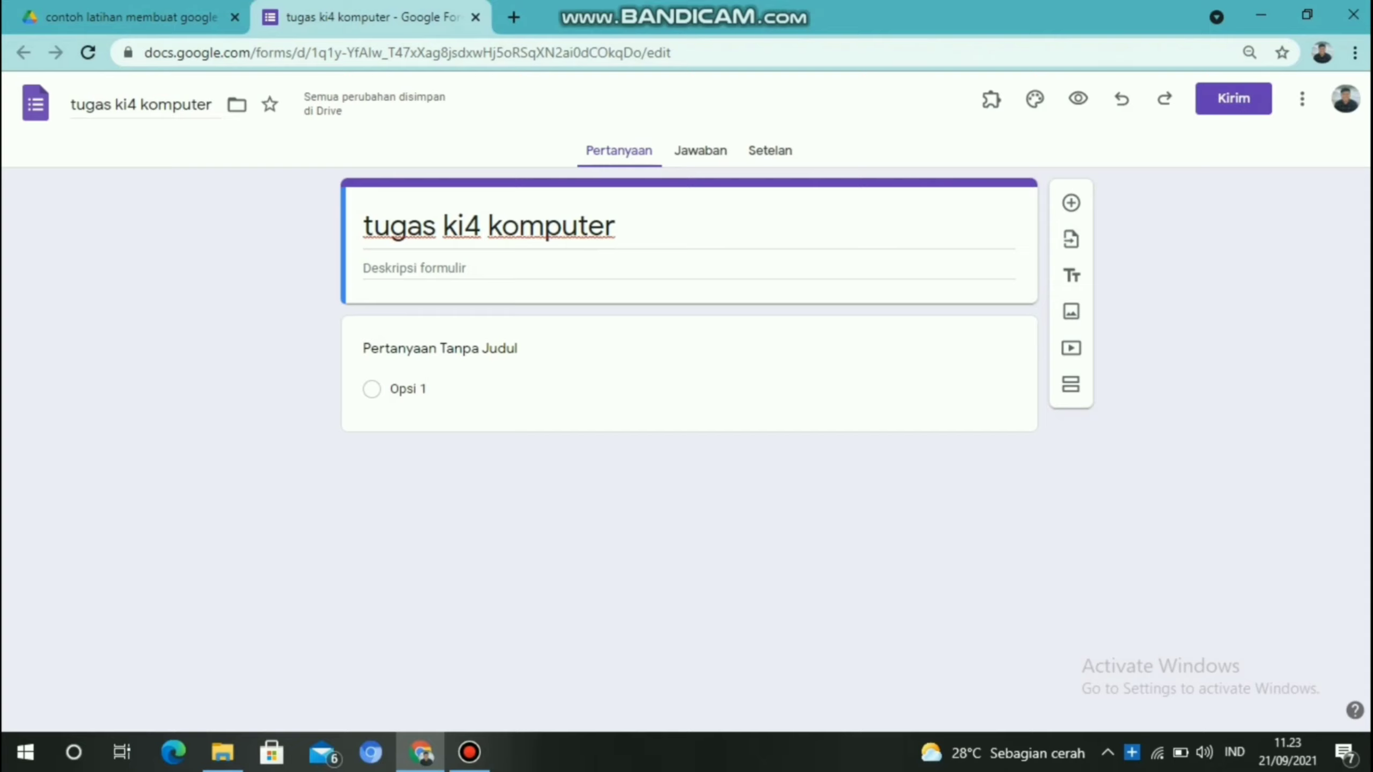
Turn the form into a quiz in its settings and return to the questions
left_click(769, 150)
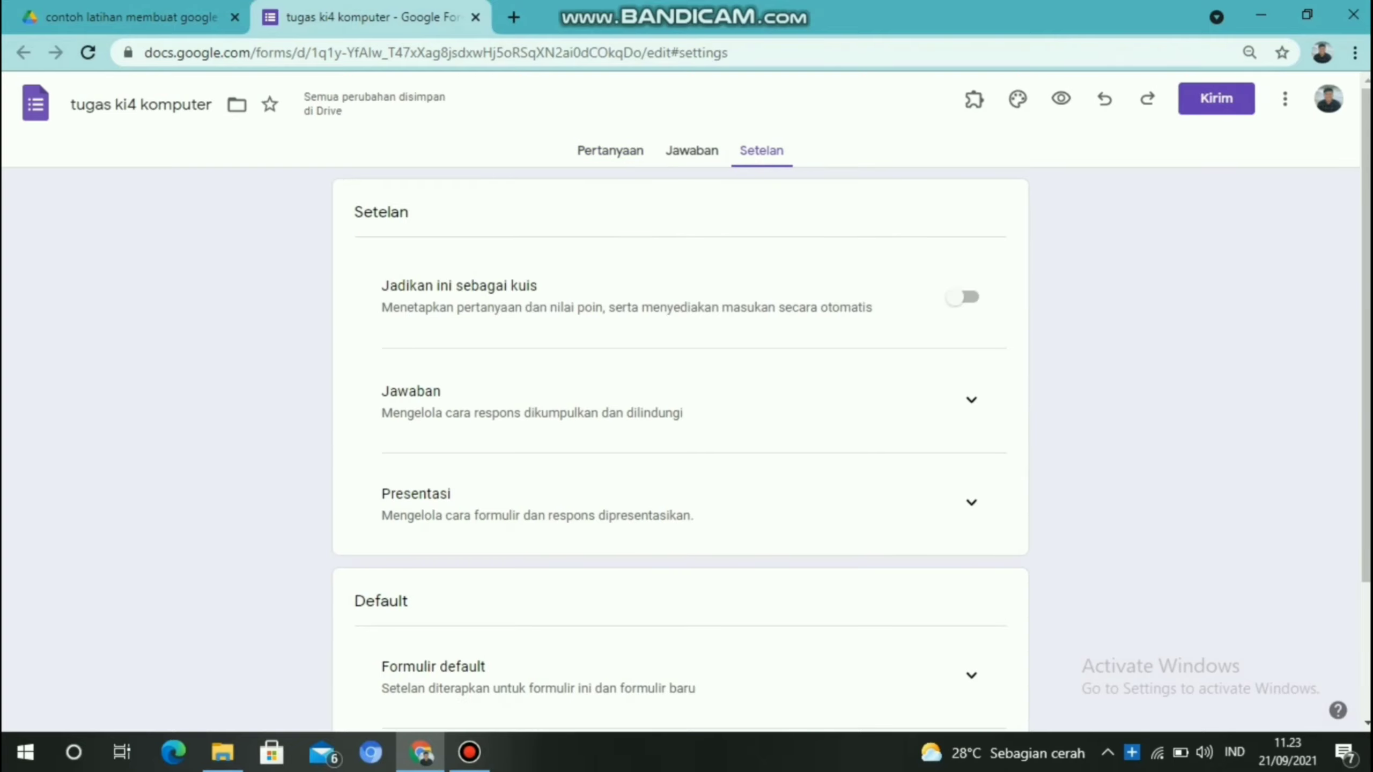
left_click(961, 297)
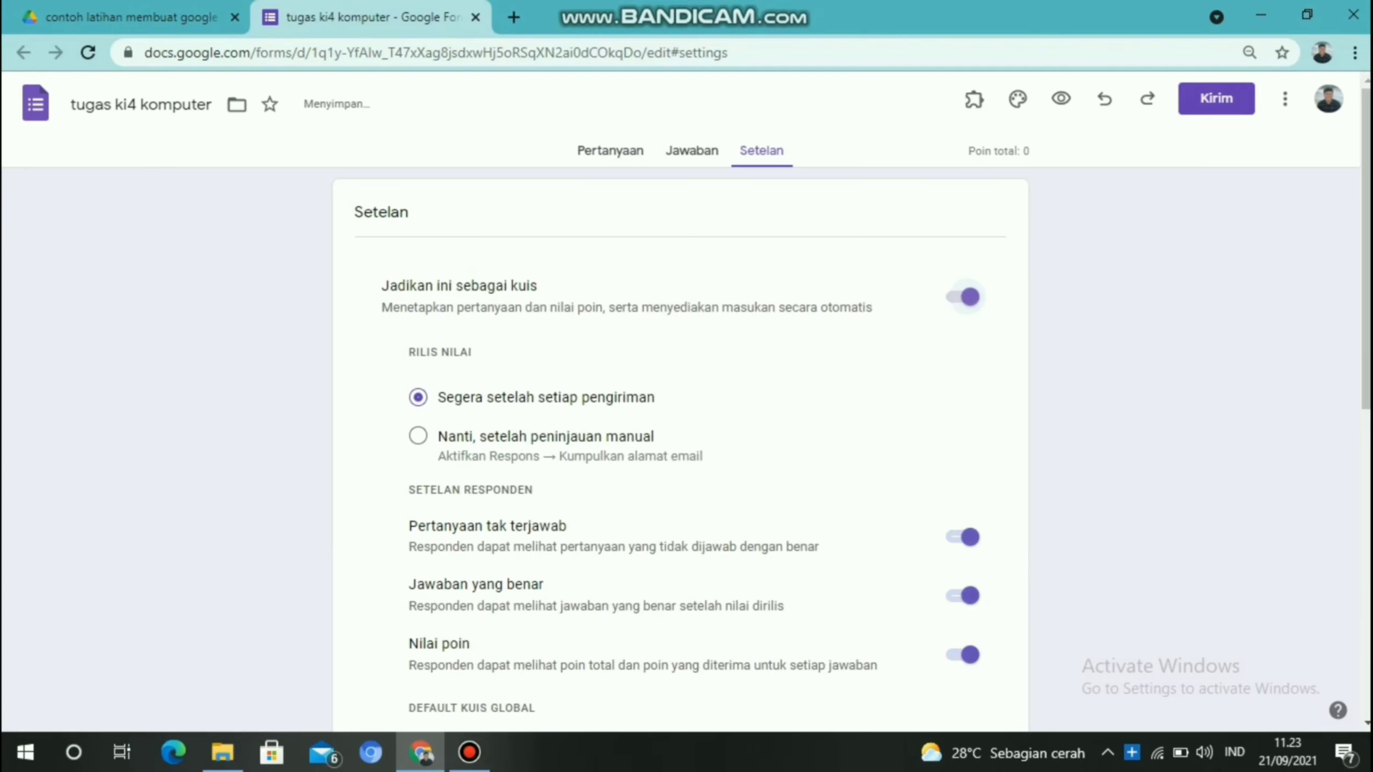
left_click(610, 150)
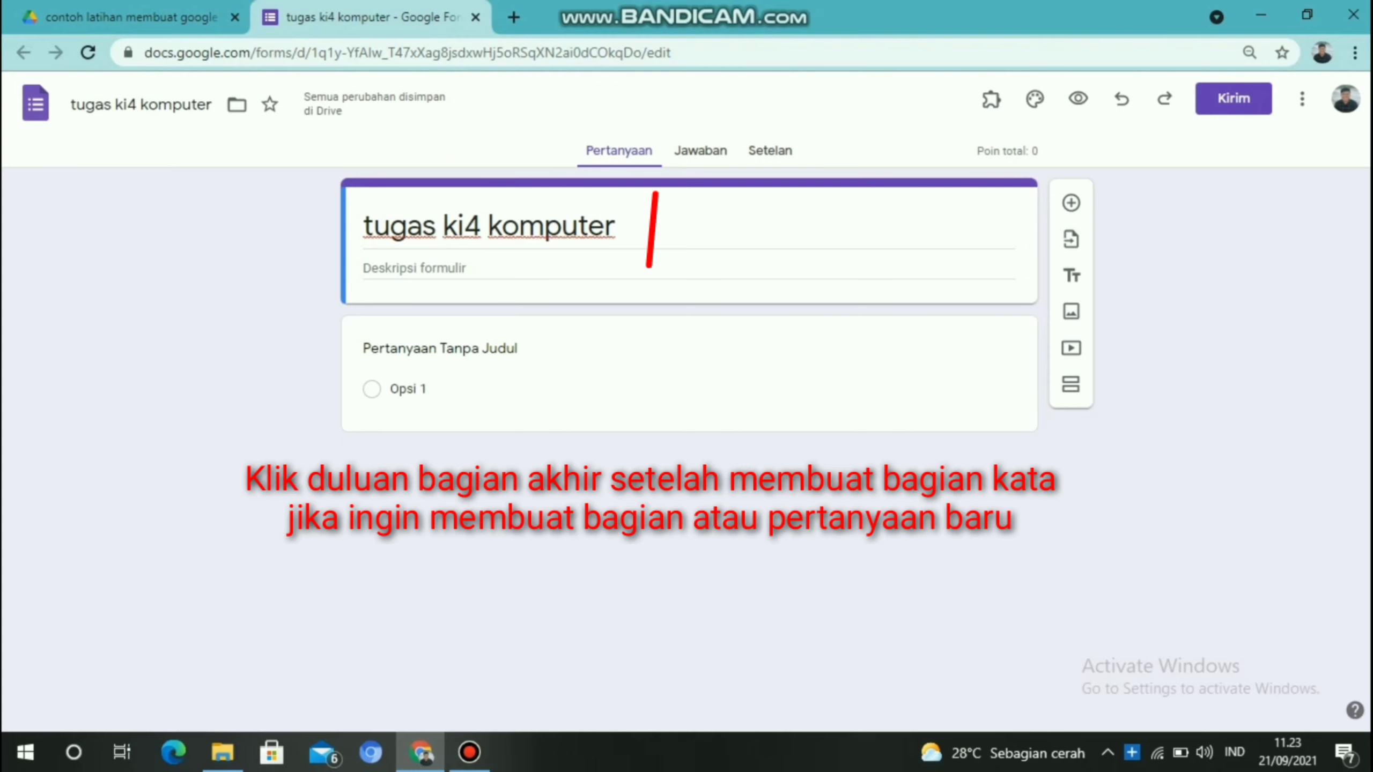
Insert the image "download (3)" from the Downloads folder directly below the form's title section
left_click(617, 226)
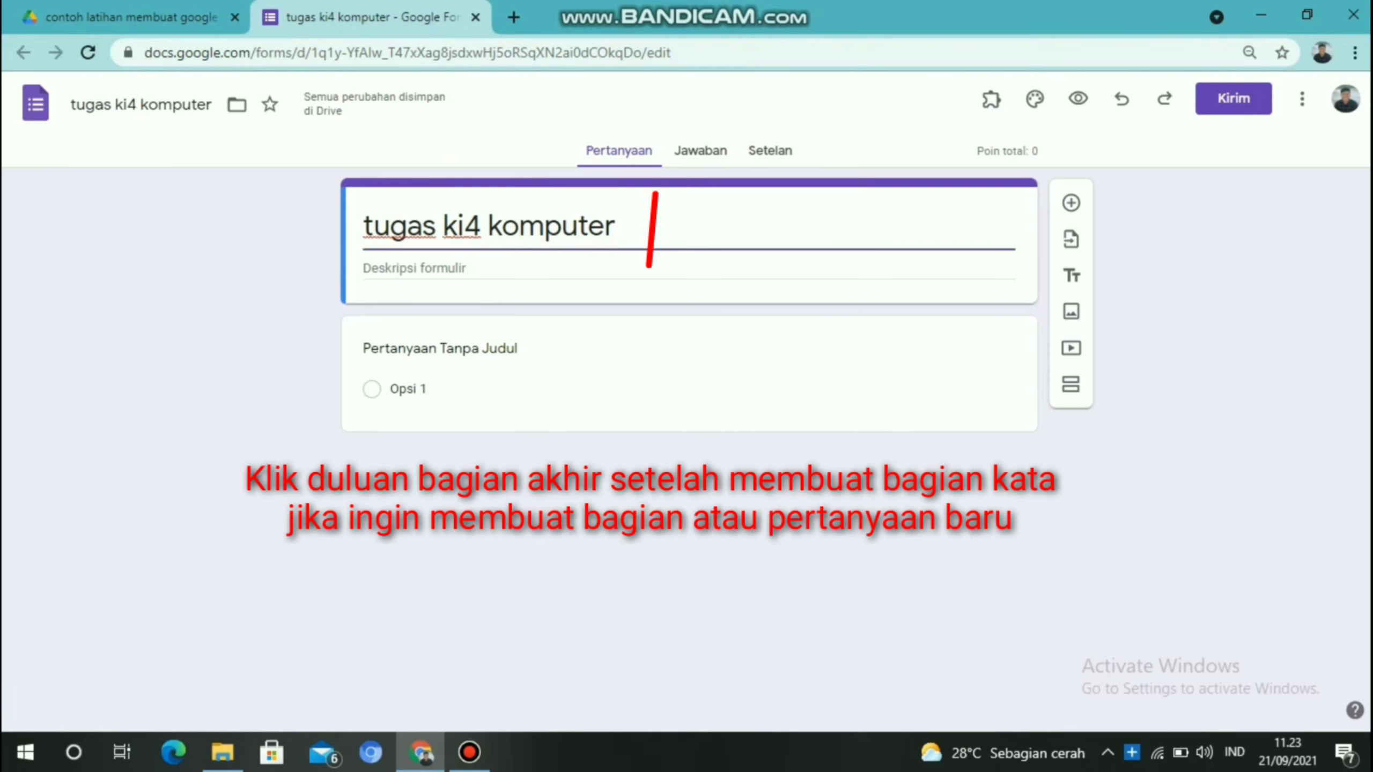
double_click(595, 226)
left_click(617, 226)
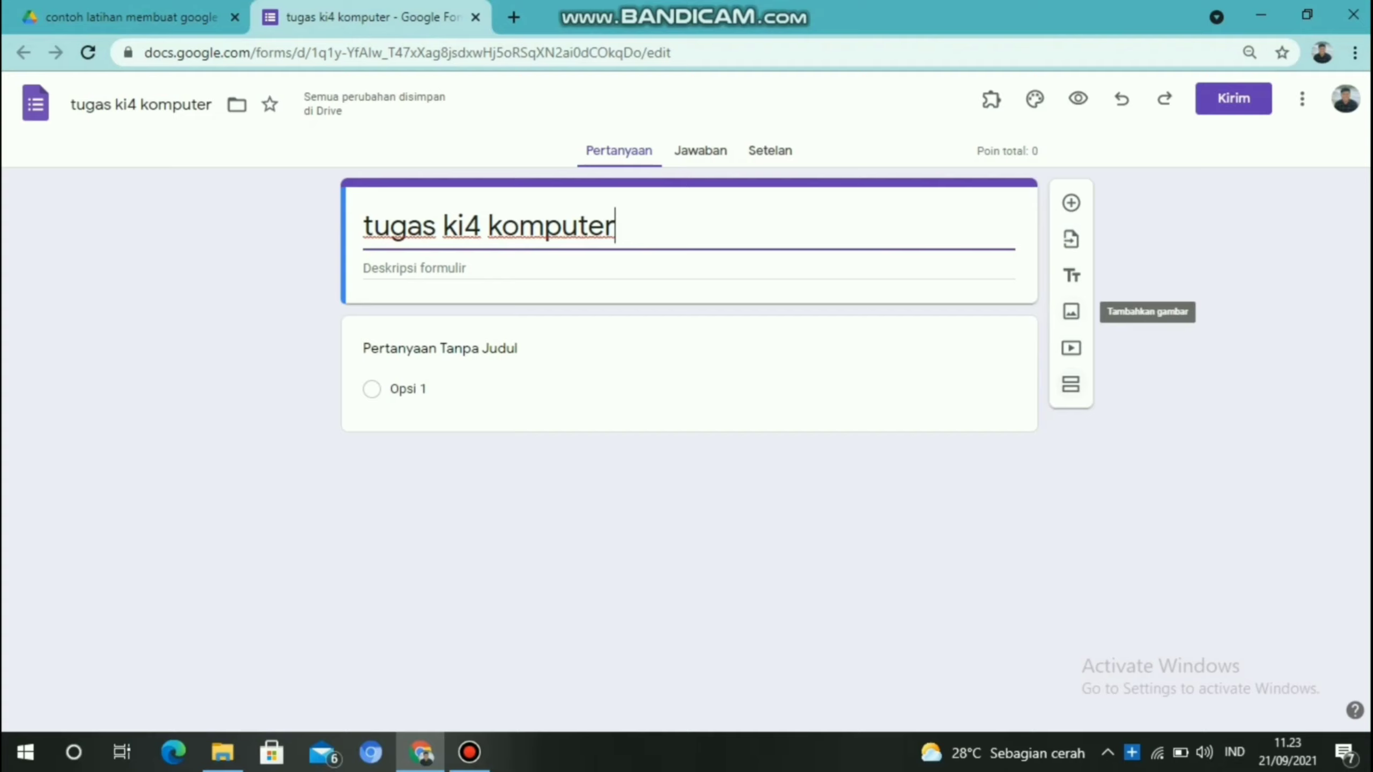
left_click(1071, 311)
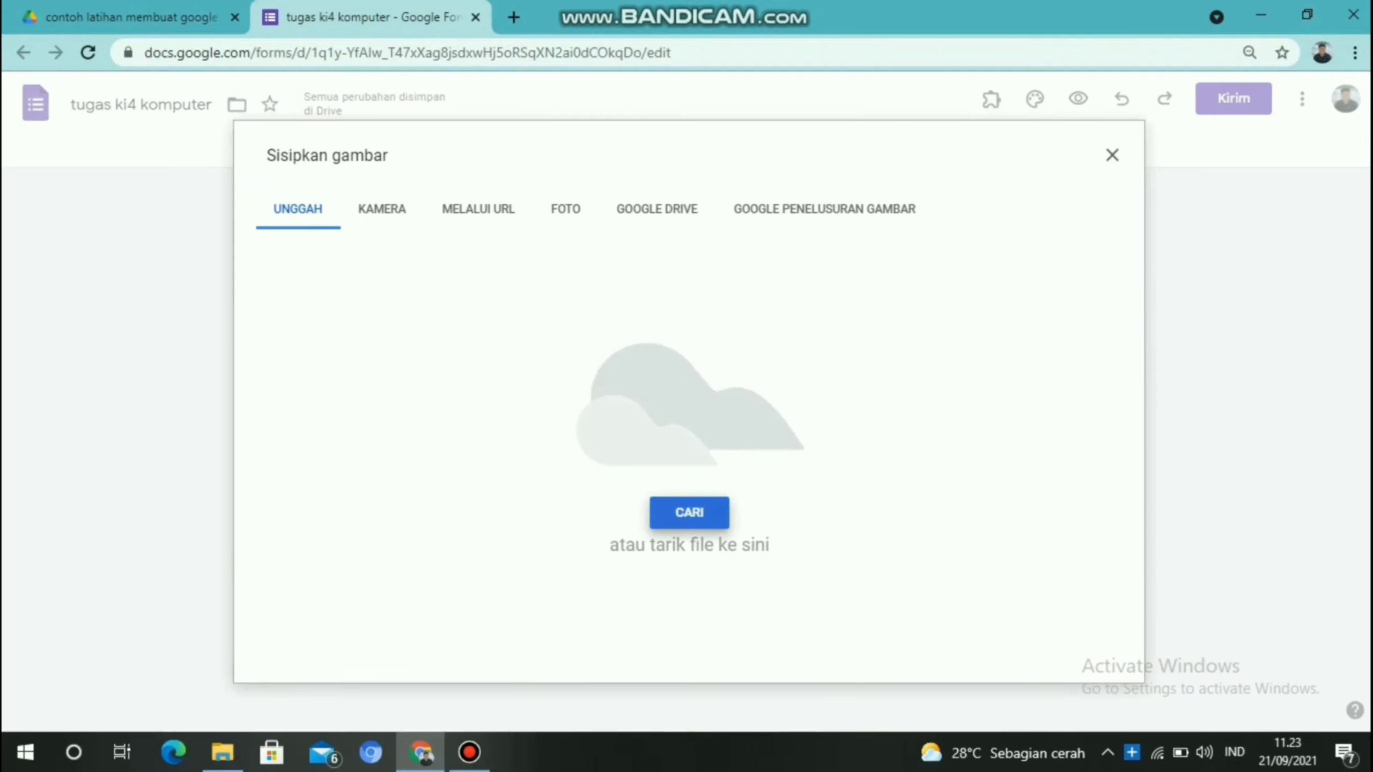
left_click(689, 513)
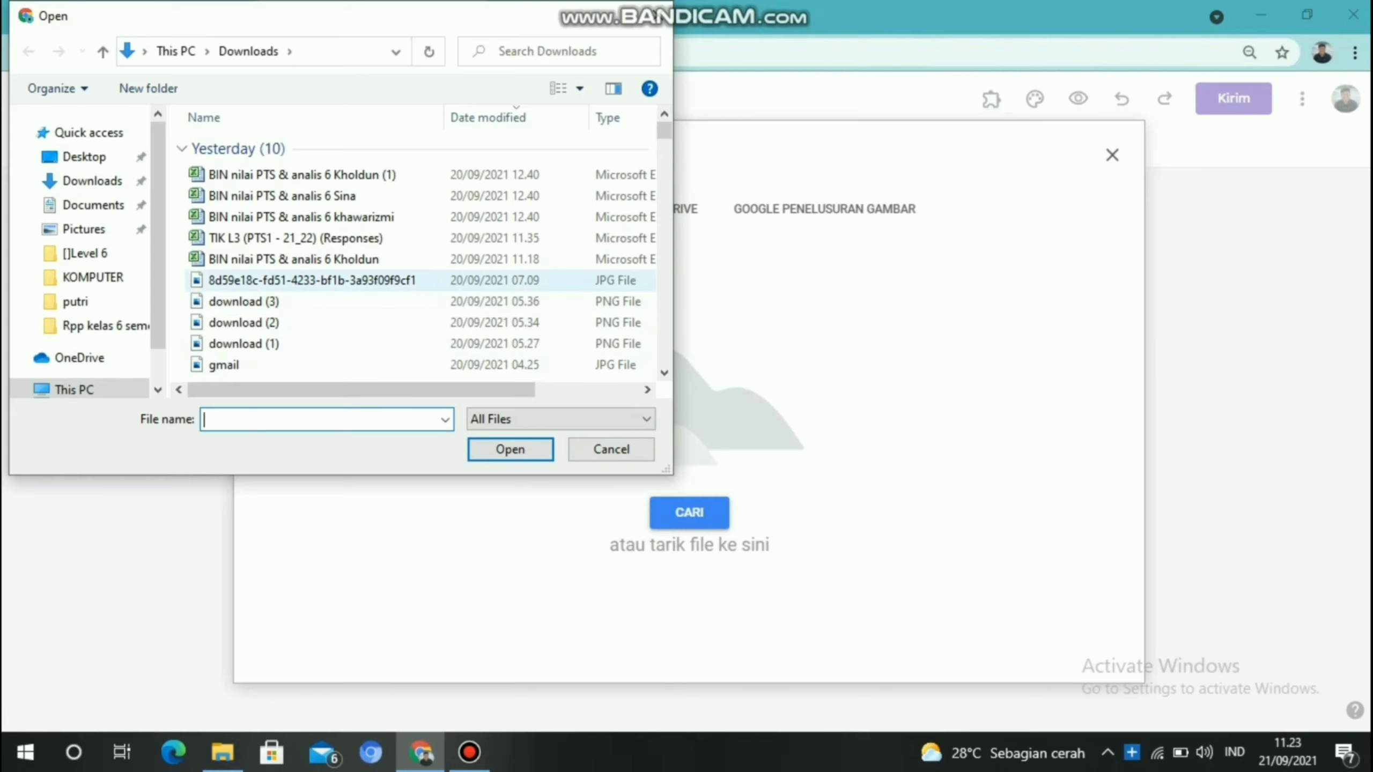
left_click(333, 301)
double_click(333, 302)
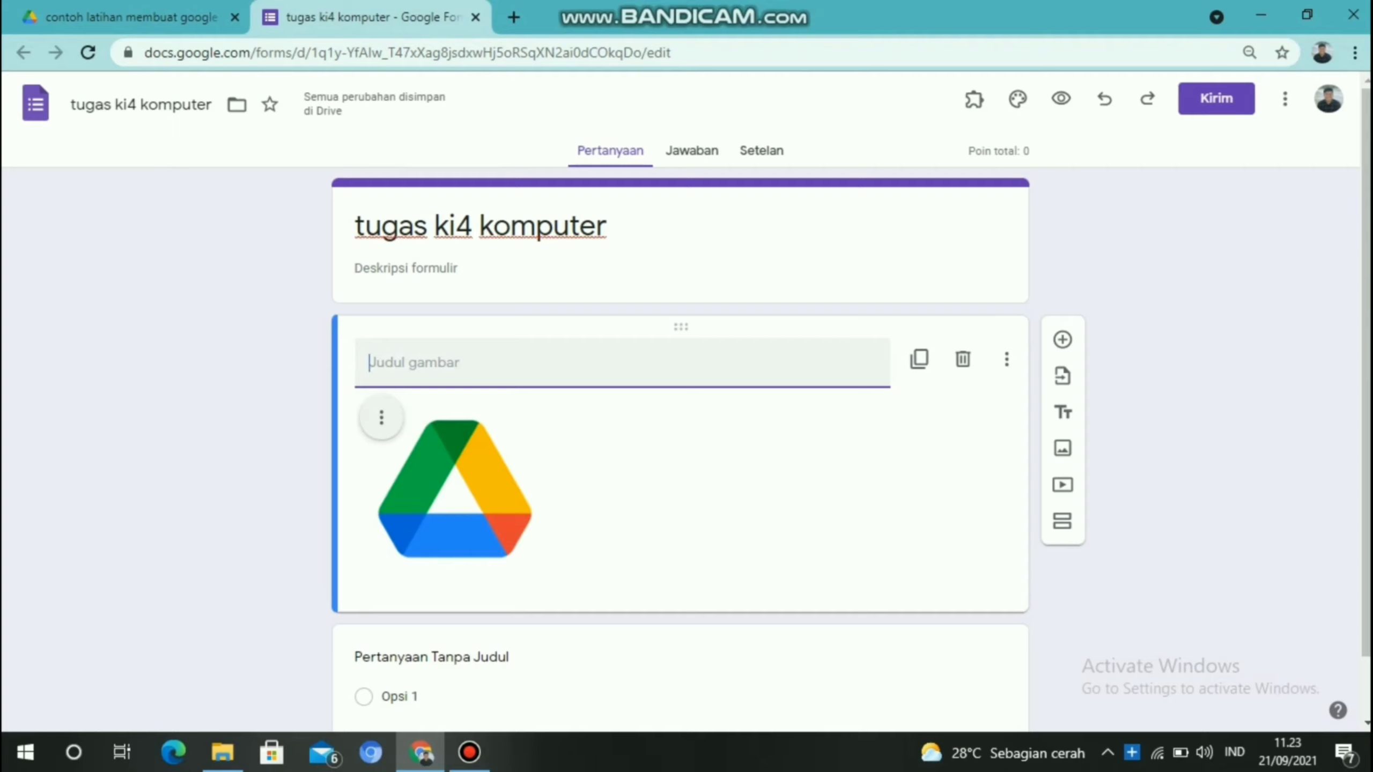
Title the inserted image "buatlah tugas ki4 dengan contoh diseperti gambar dibawah ini"
type("buatlah tugas ki4 ")
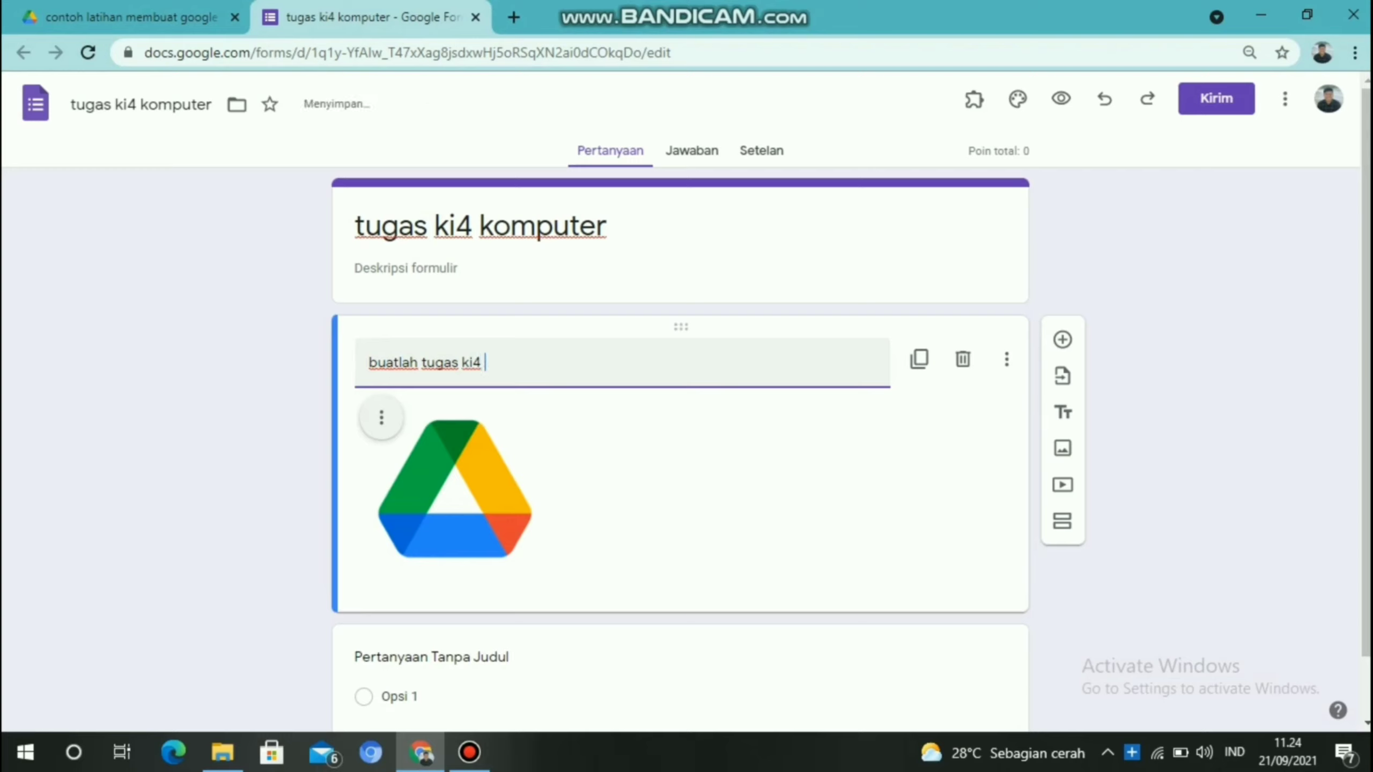
type("dengan")
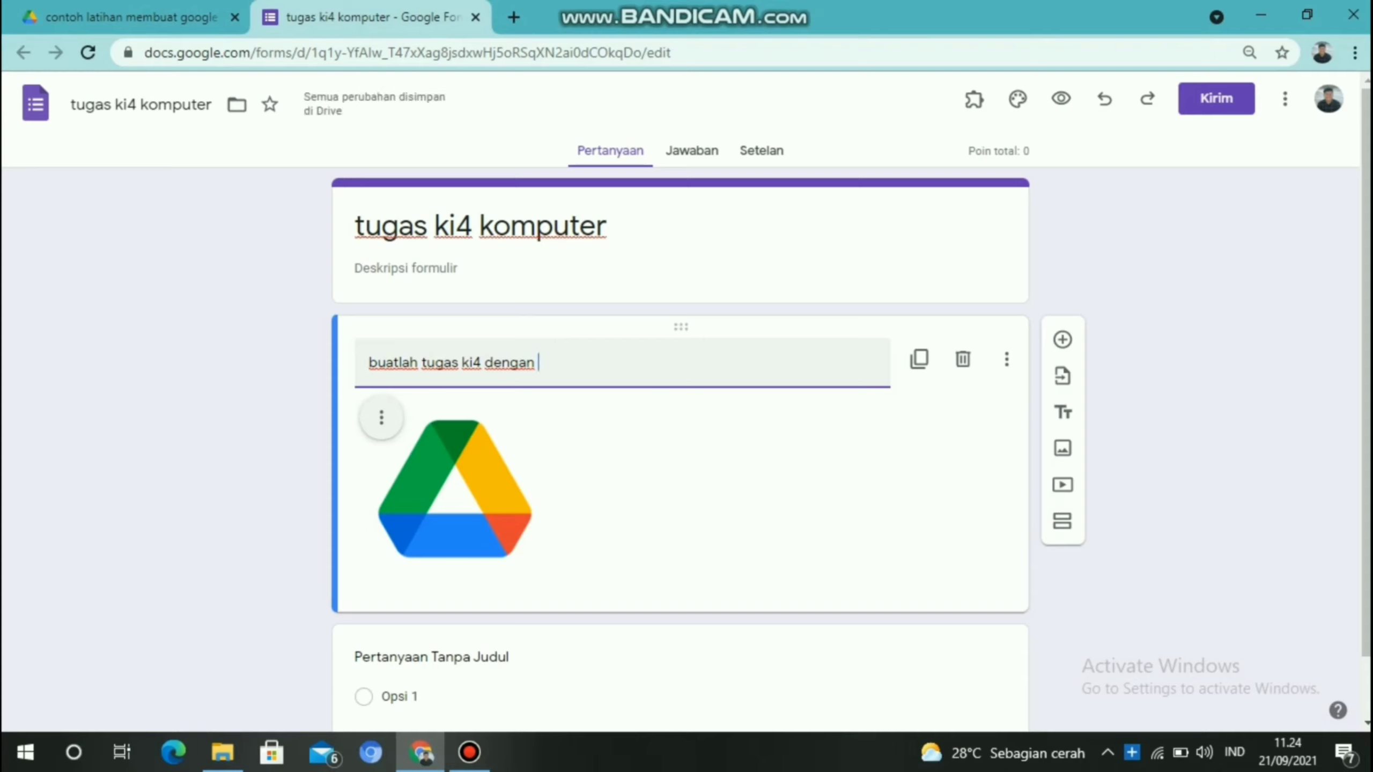
type("conto")
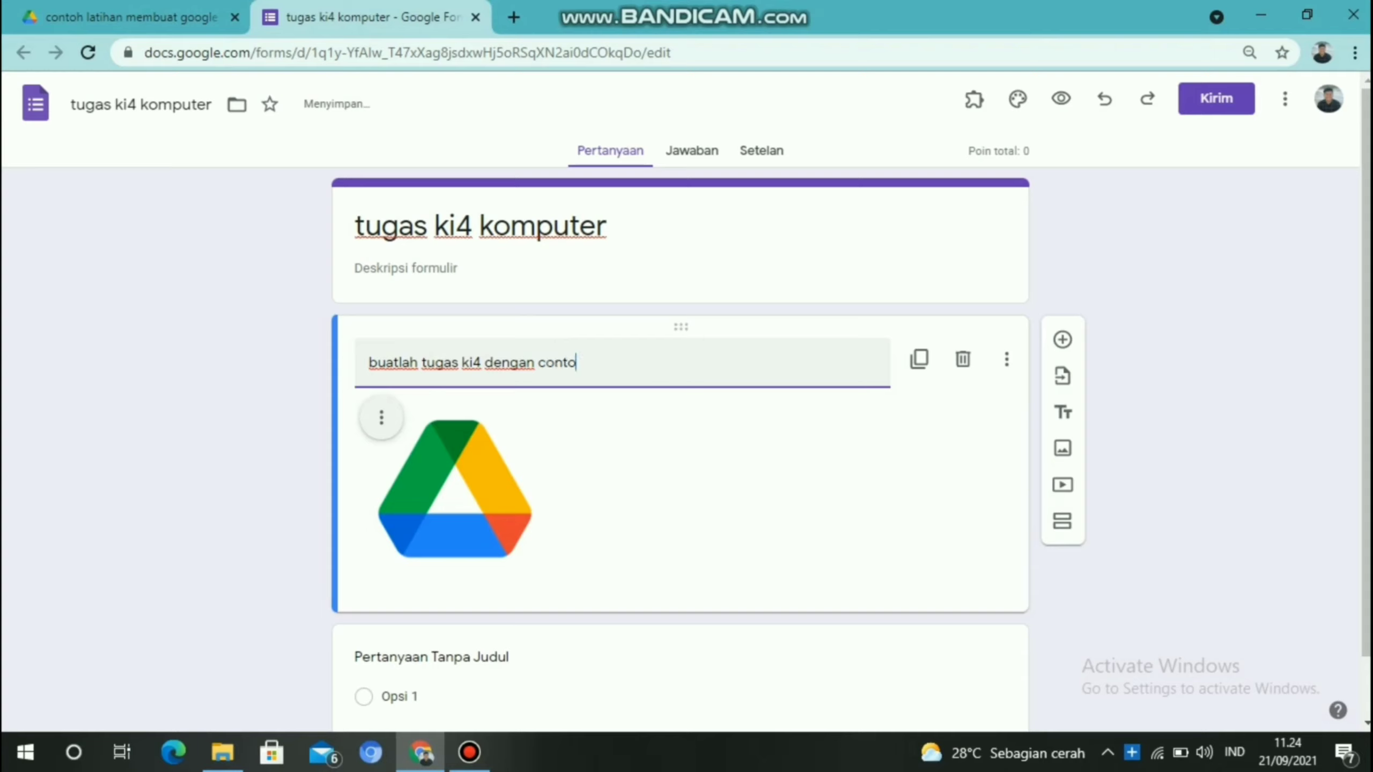
type("h diseperti")
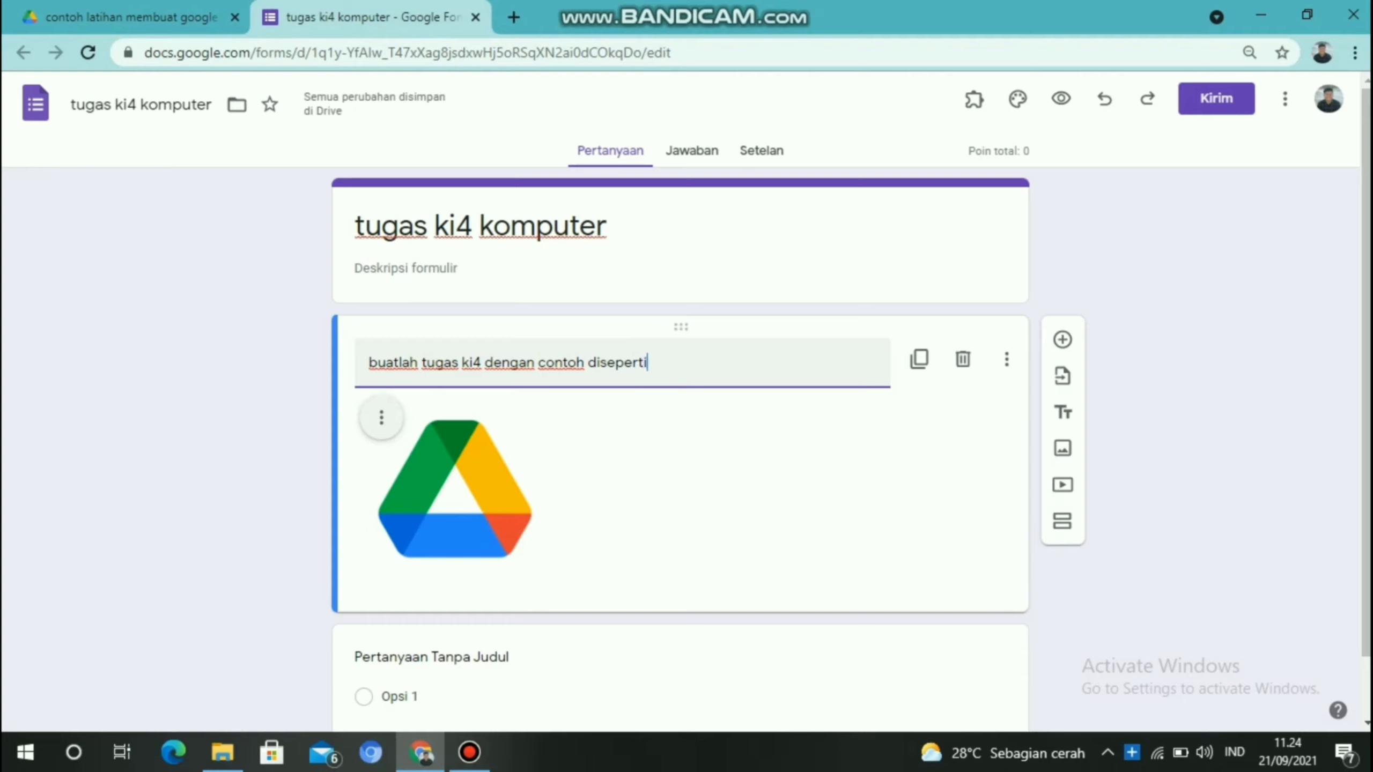
type(" gambar dibawah ini")
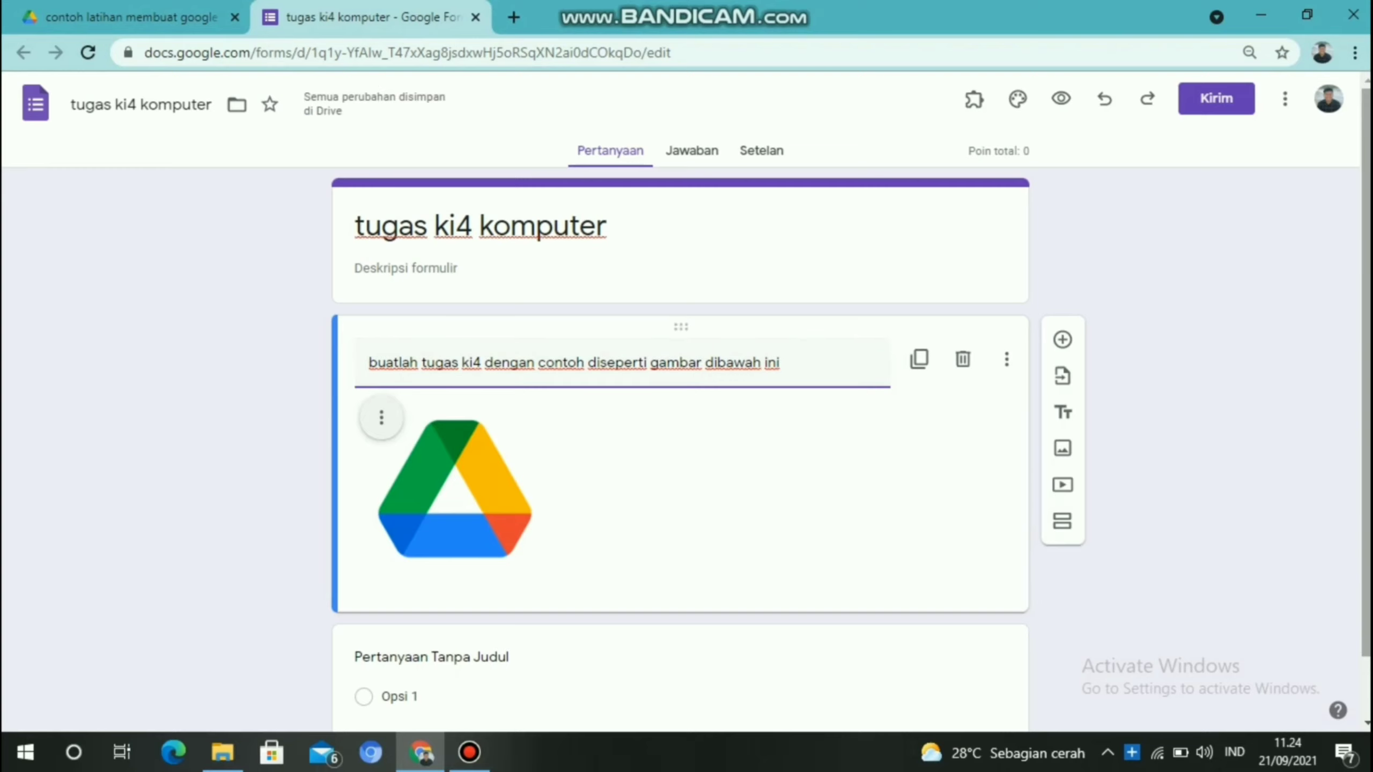
Delete the untitled multiple-choice question below the image
left_click_drag(1366, 351, 1367, 410)
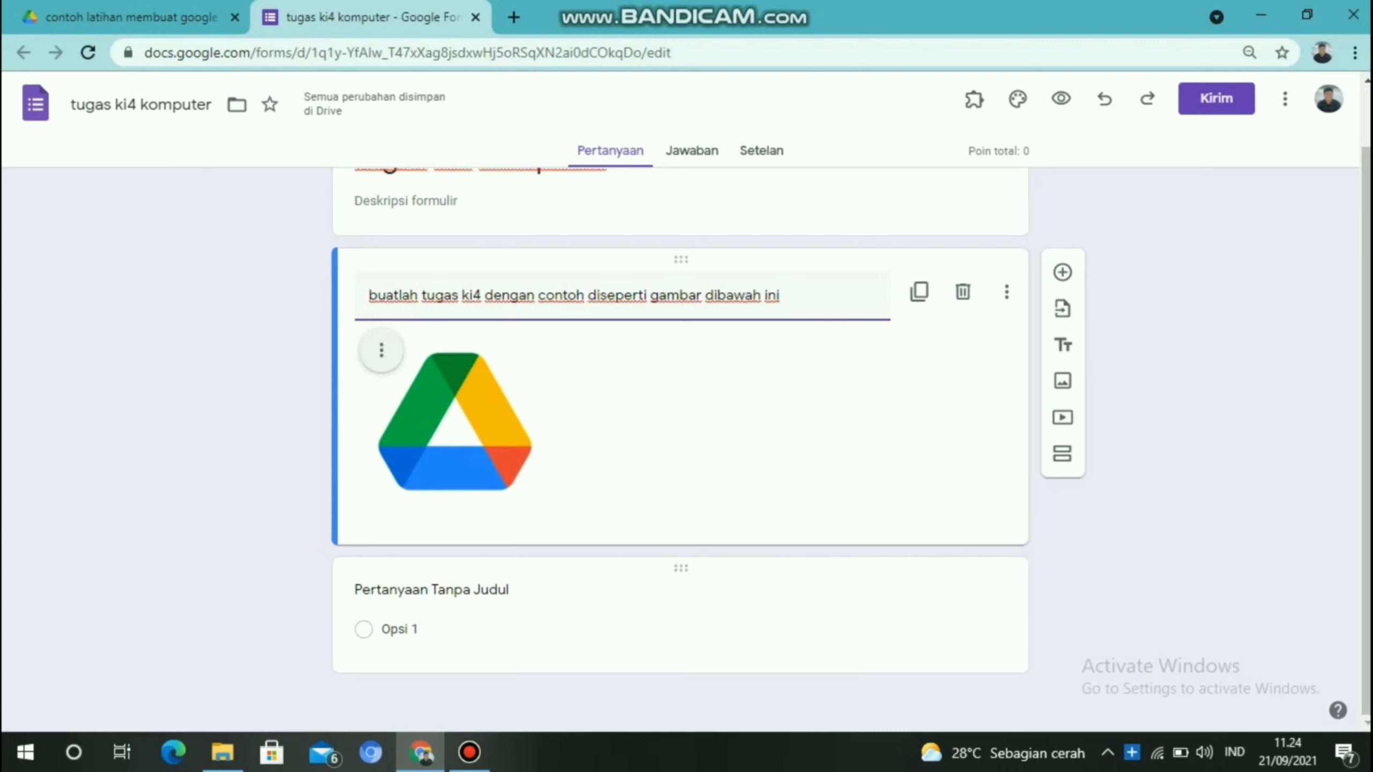
left_click(431, 589)
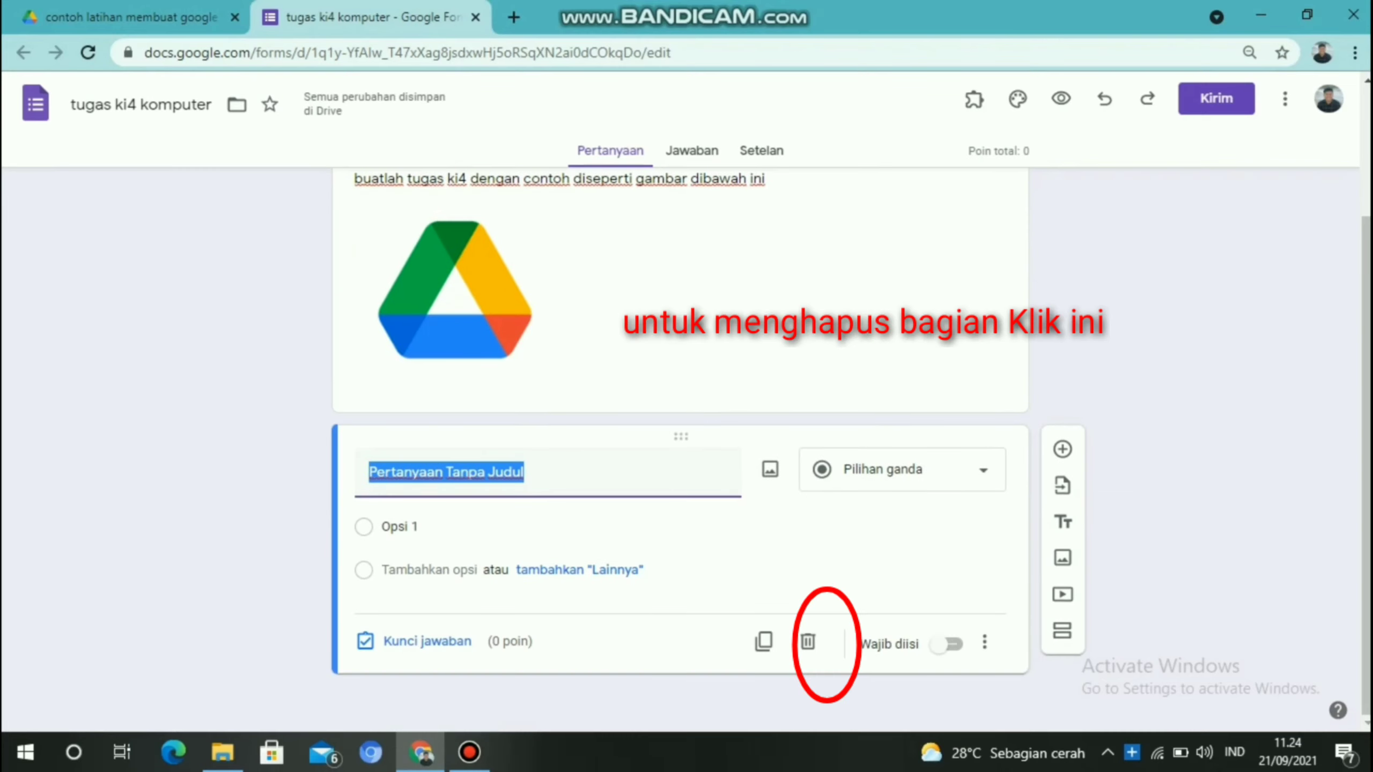
left_click(808, 641)
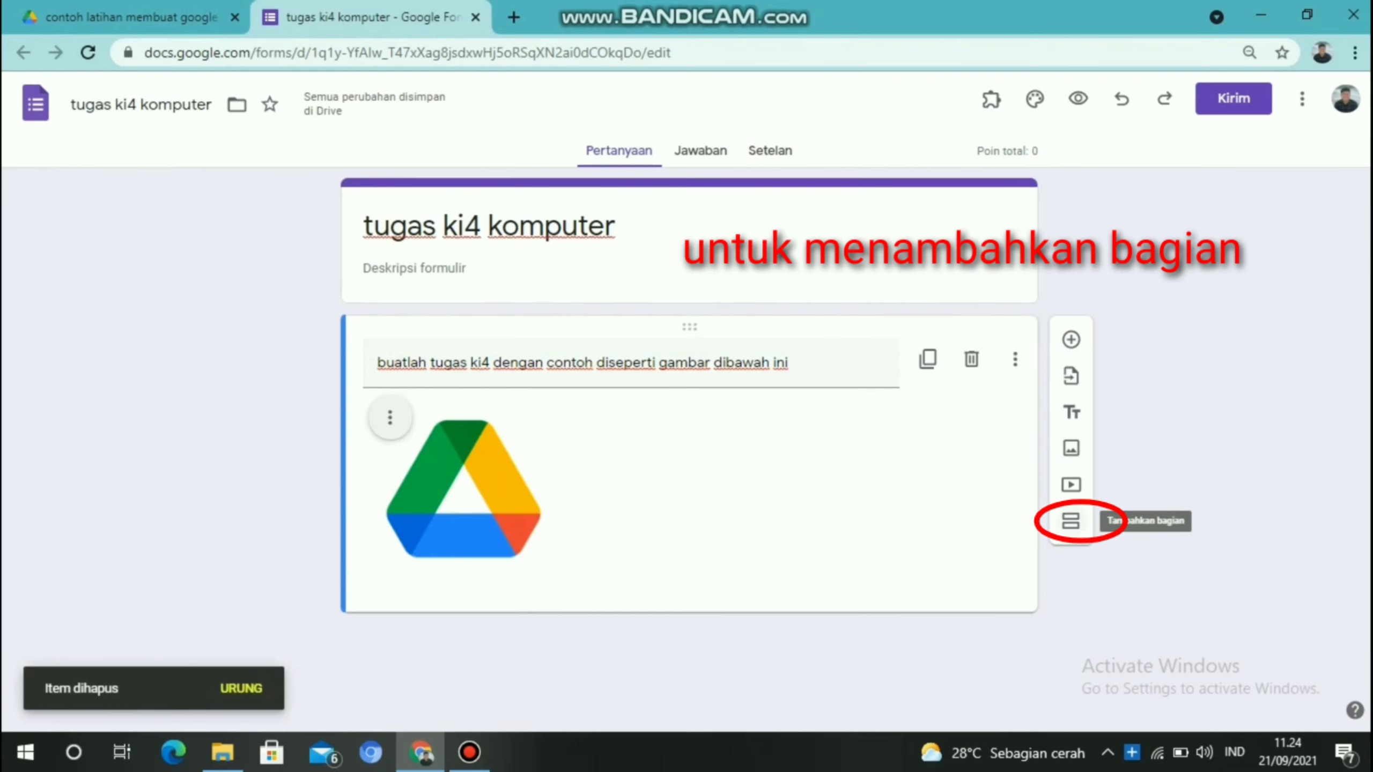
Add a new section after the image and create a drop-down question titled "pilih kelas" in it
left_click(1071, 521)
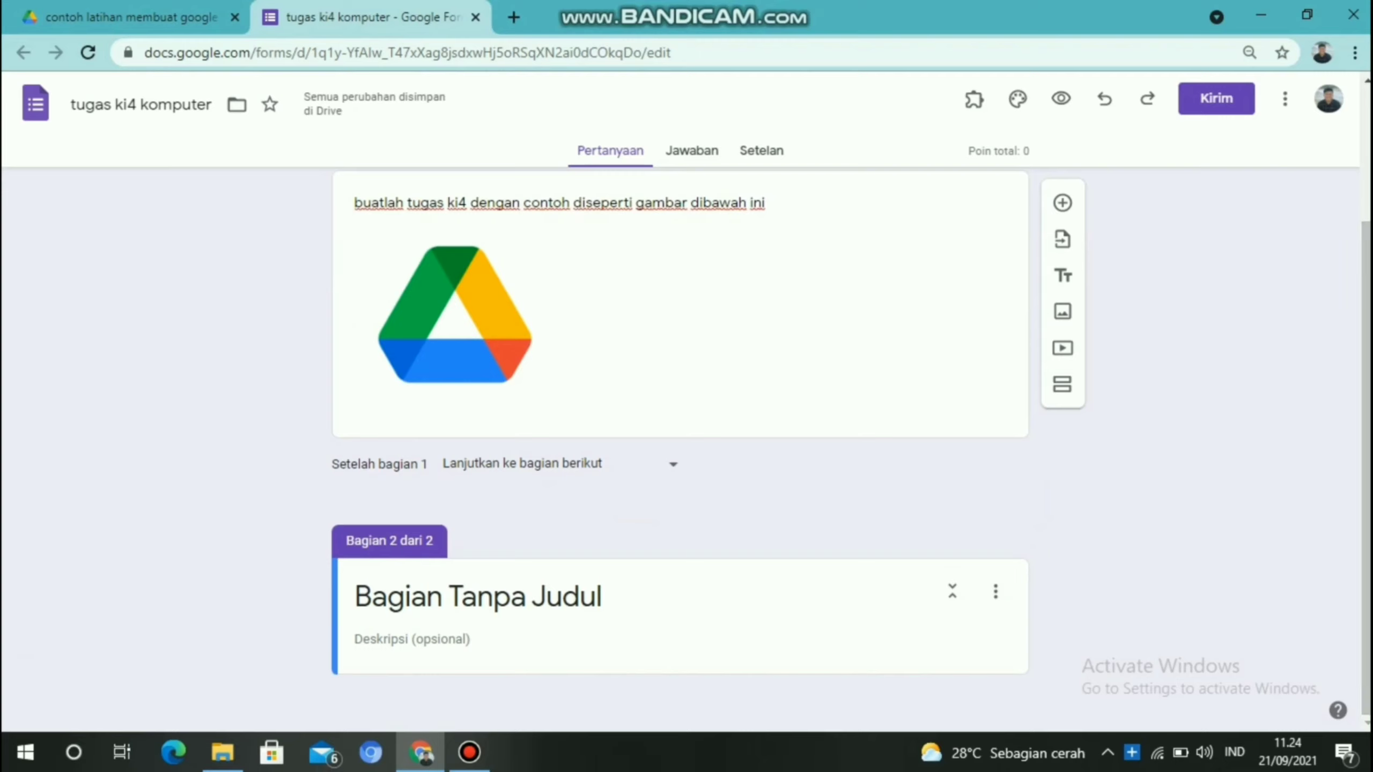
left_click(602, 596)
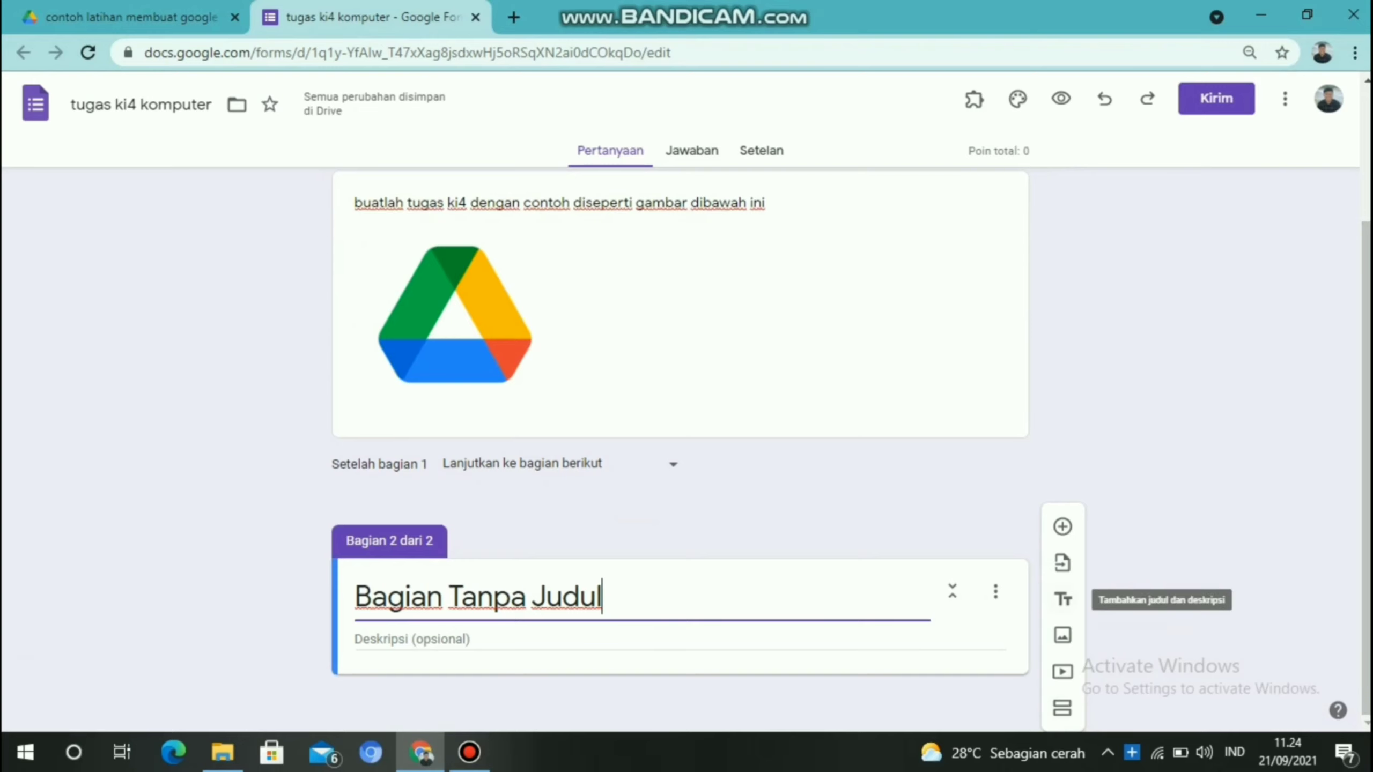
left_click(1062, 526)
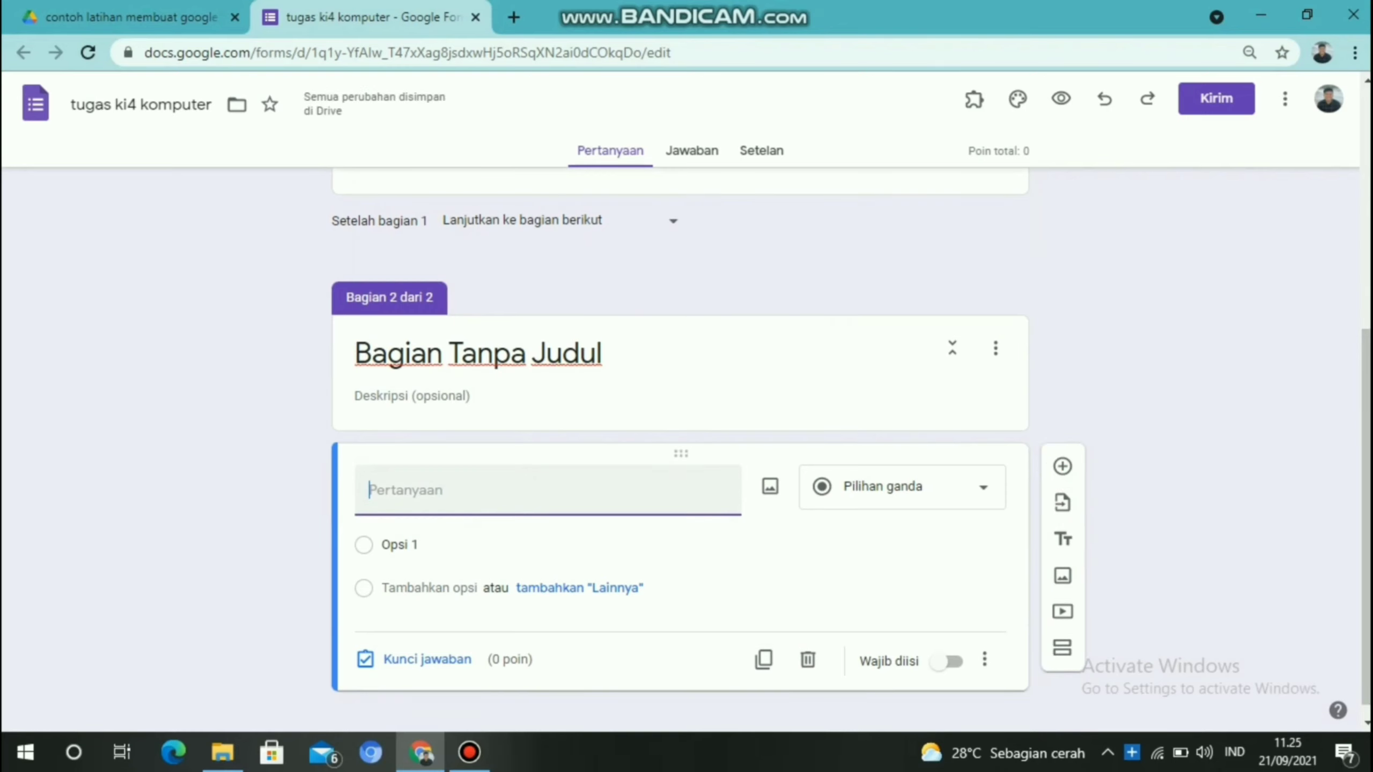
type("pilih kelas")
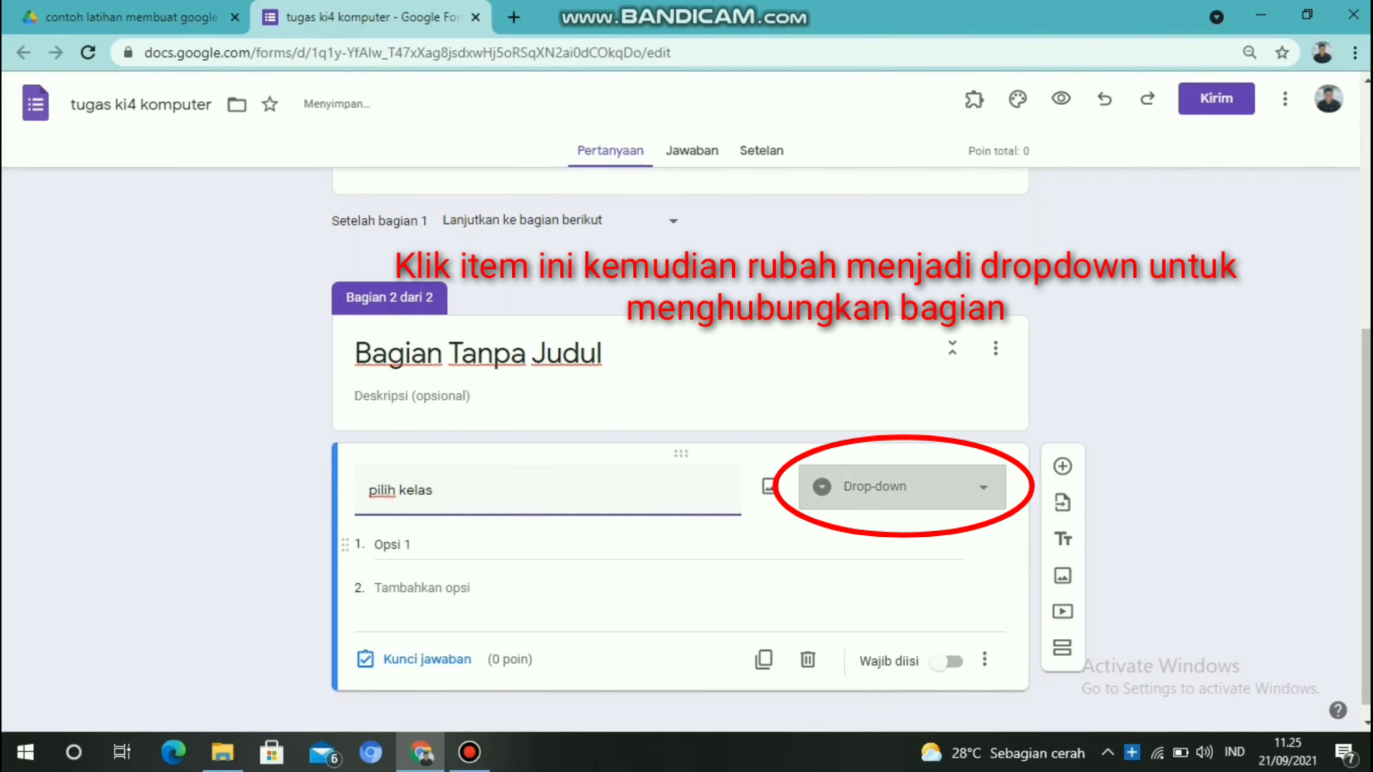
Enter "kelas 6 sina" and "kelas 6 al farabi" as the first two options of the "pilih kelas" question
key("BackSpace")
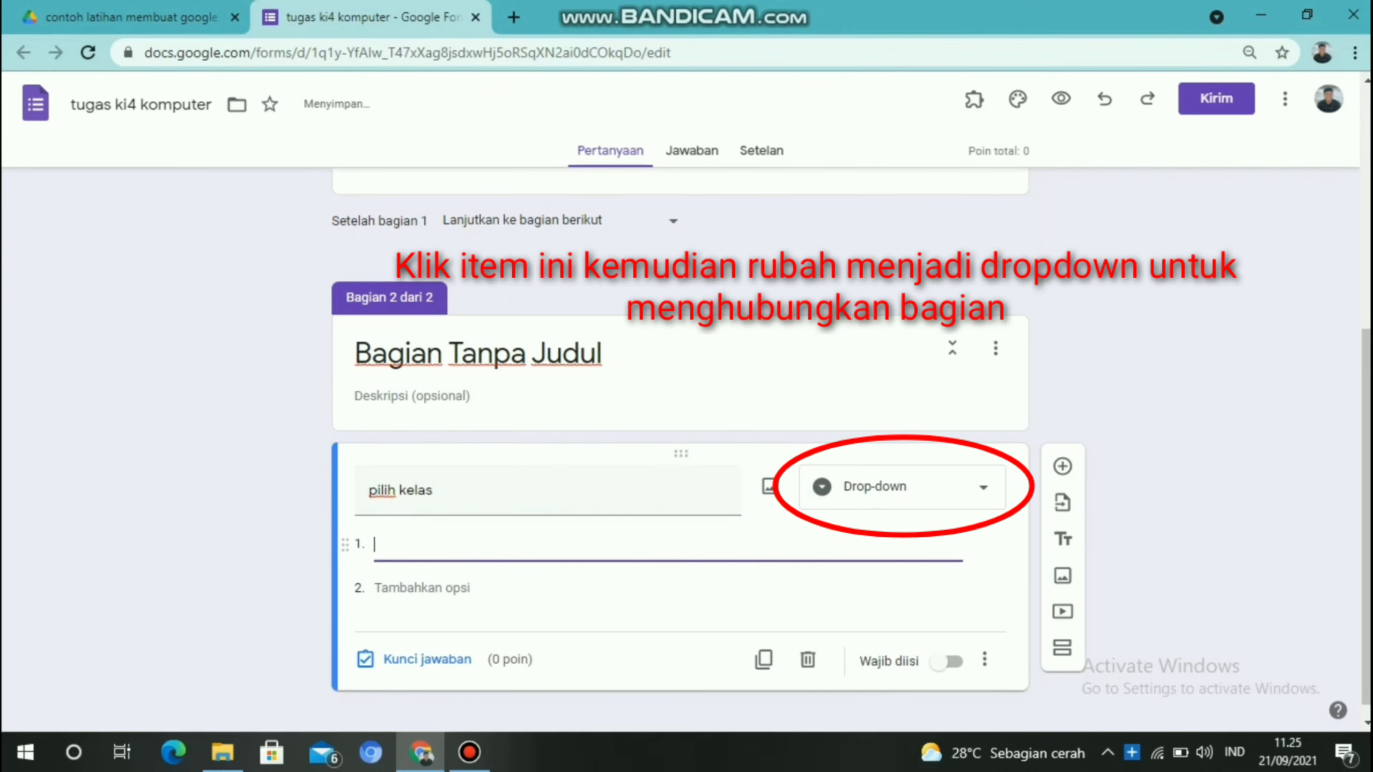
type("kelas")
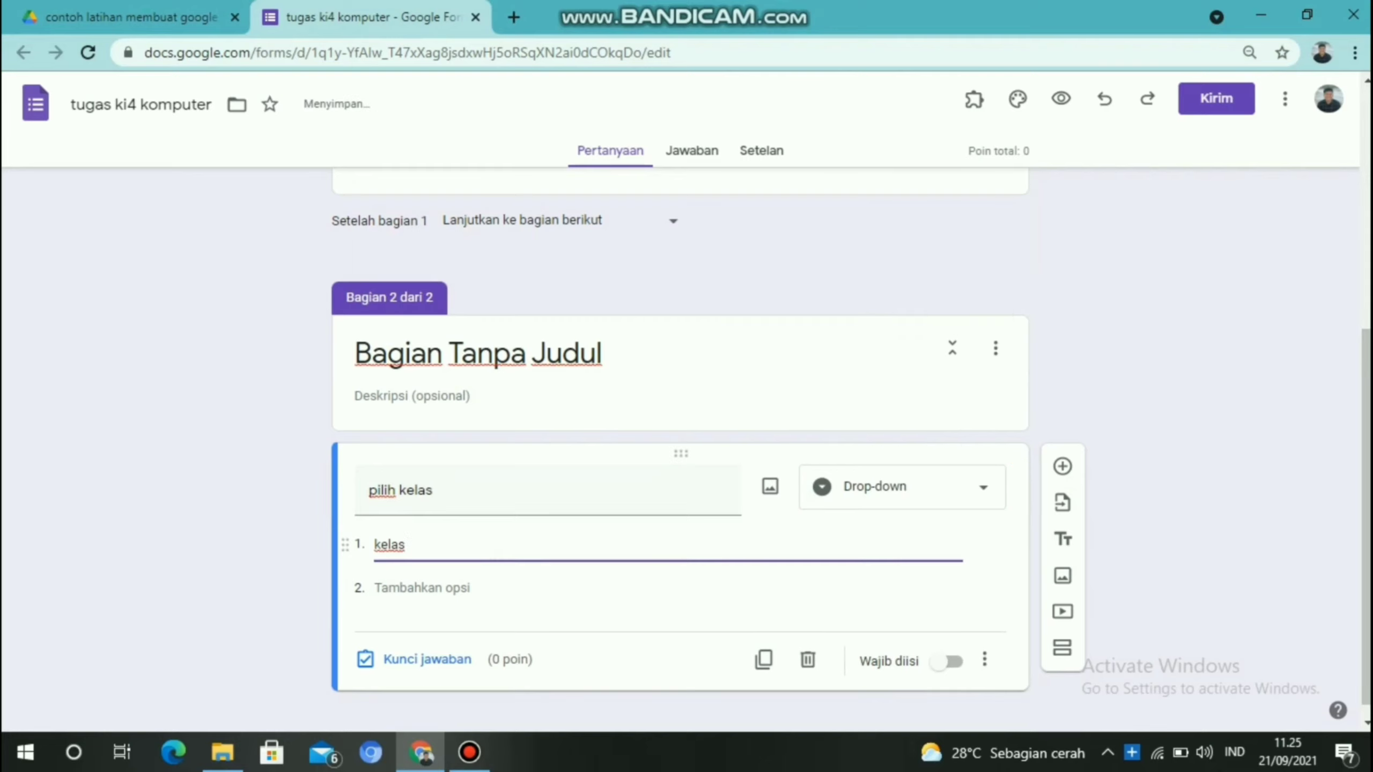
type(" sina")
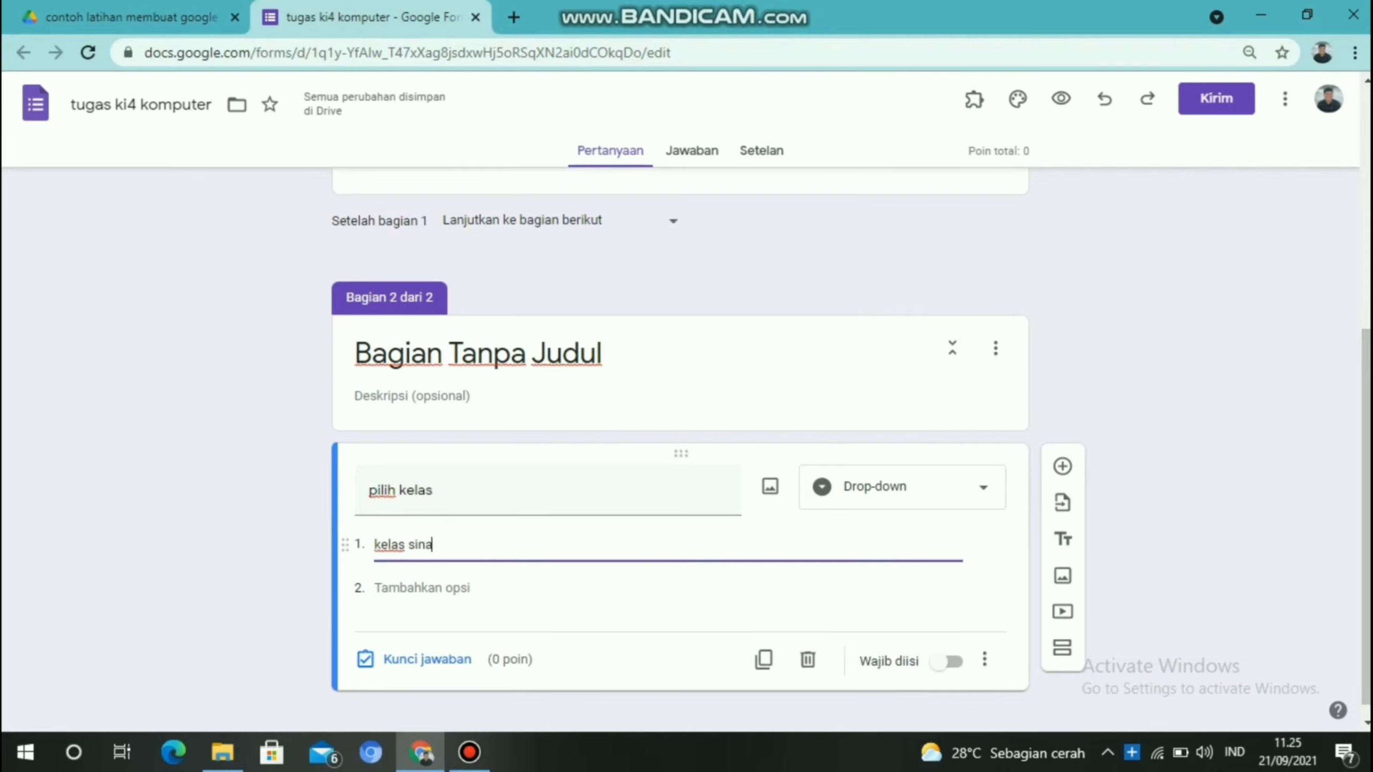
key("BackSpace")
key("BackSpace")
key("BackSpace")
key("BackSpace")
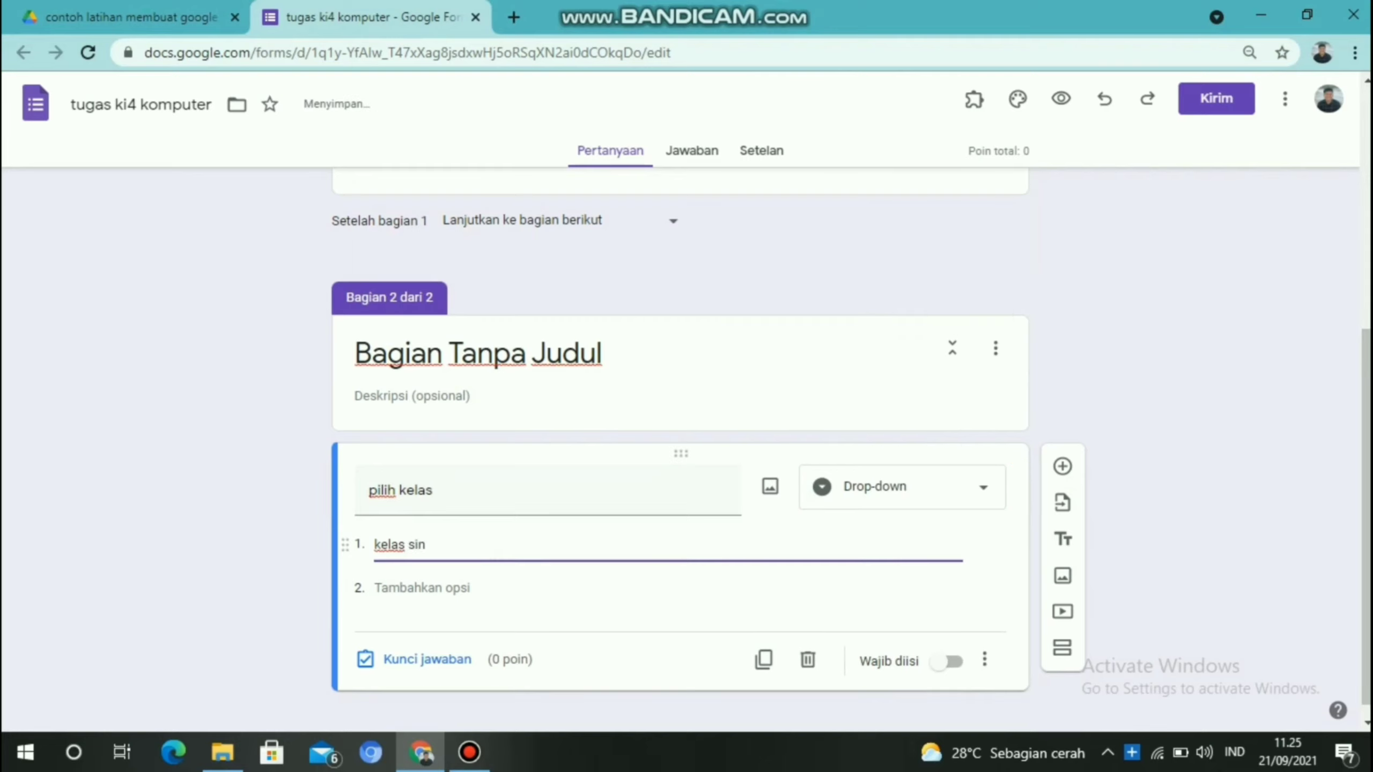
type("6 sina")
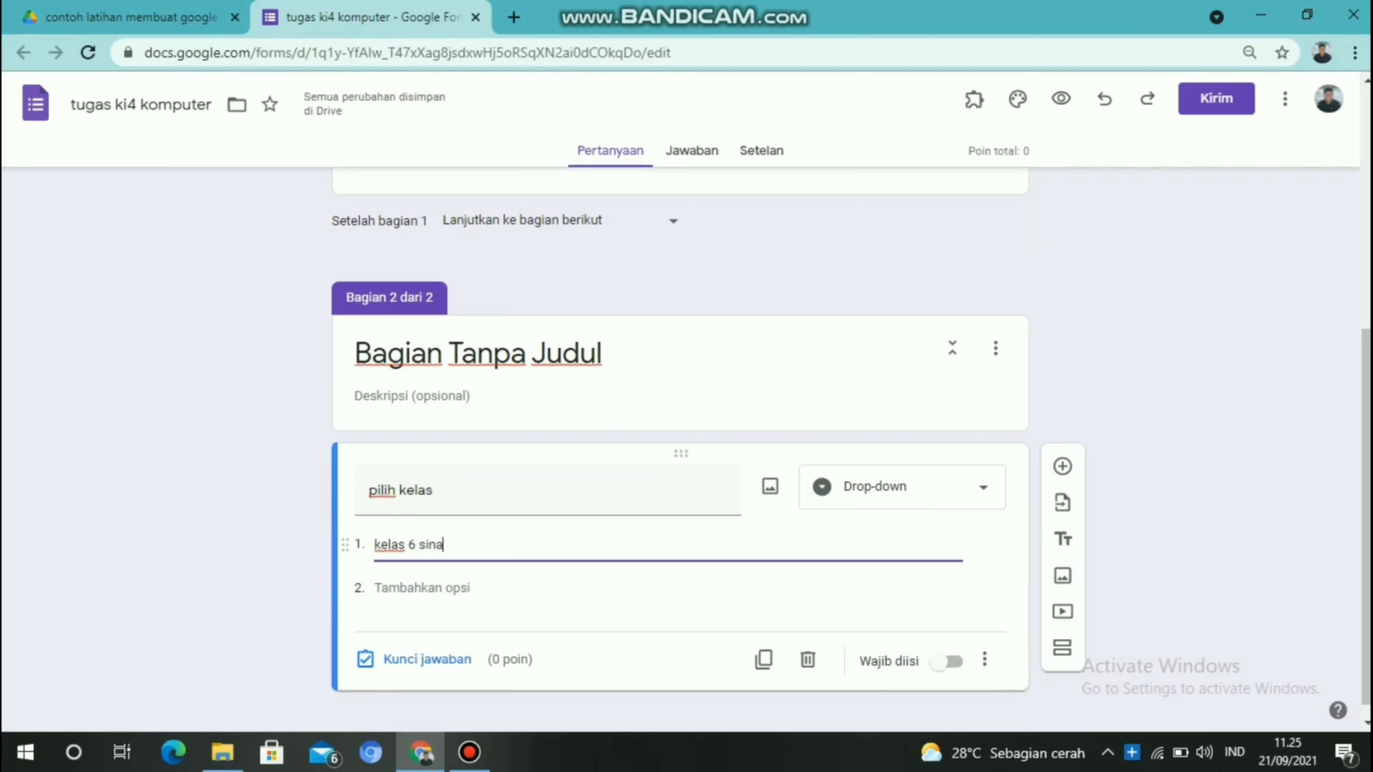
key("Return")
type("kel")
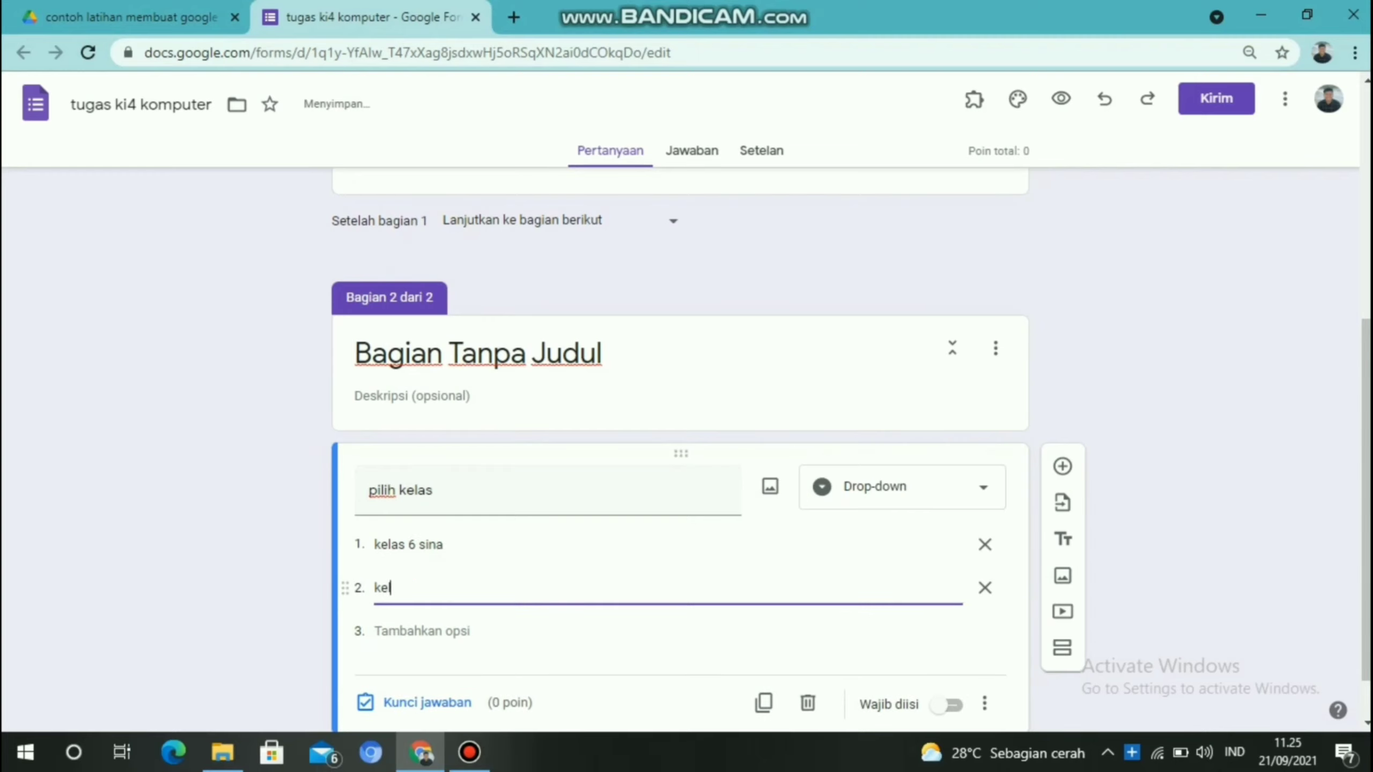
type("as 6 al farabi")
Add the options "kelas 6 khawarismi" and "kelas 6 ibnu kholdun", and reselect Drop-down as the question type
left_click(433, 633)
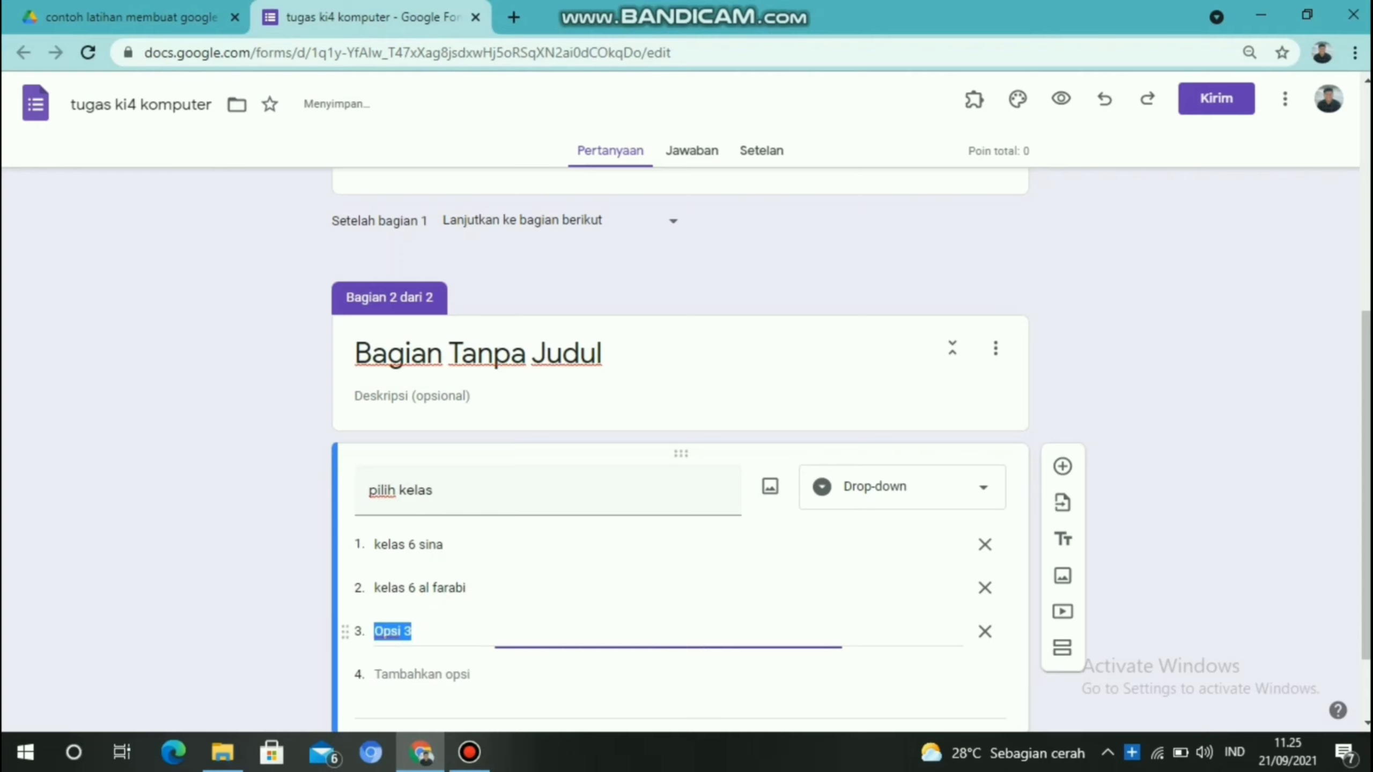
type("kelas")
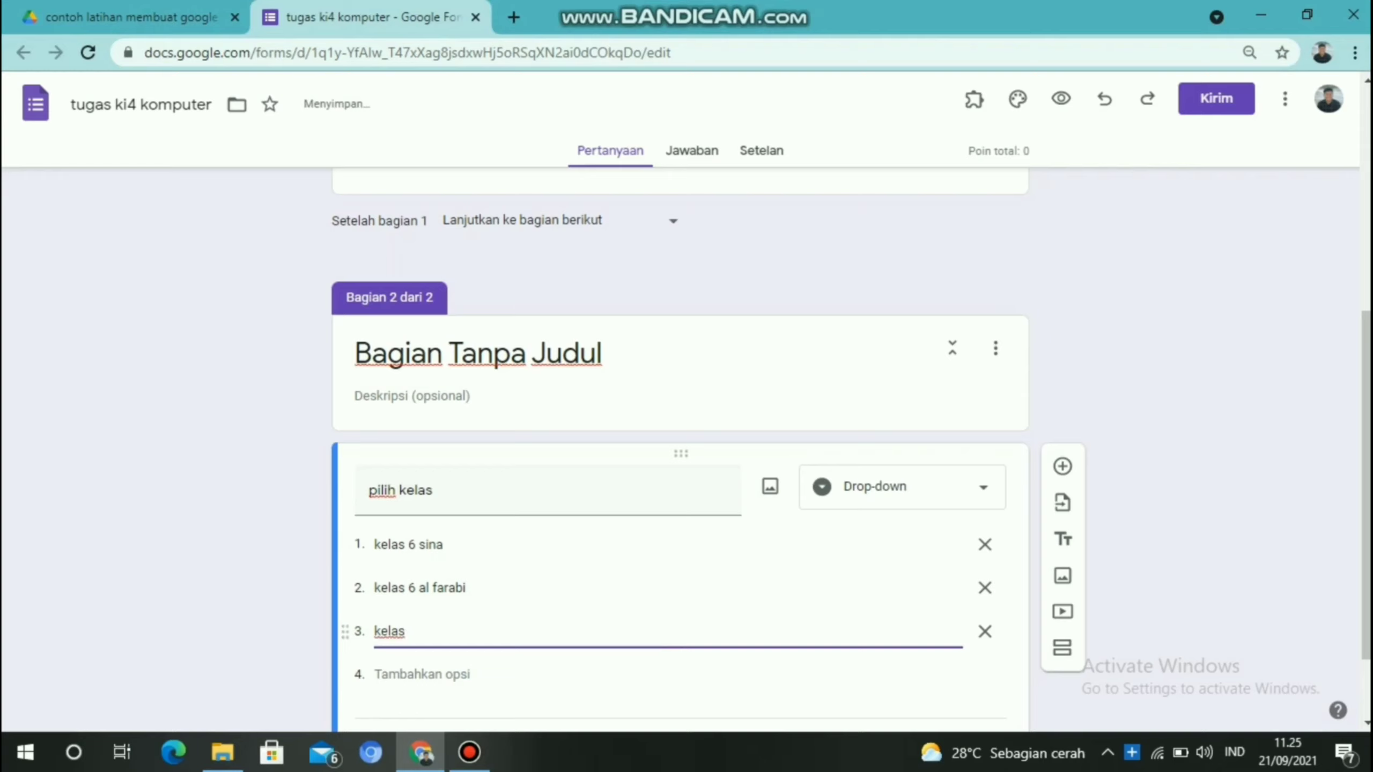
type(" 6 khawarismi")
key("Return")
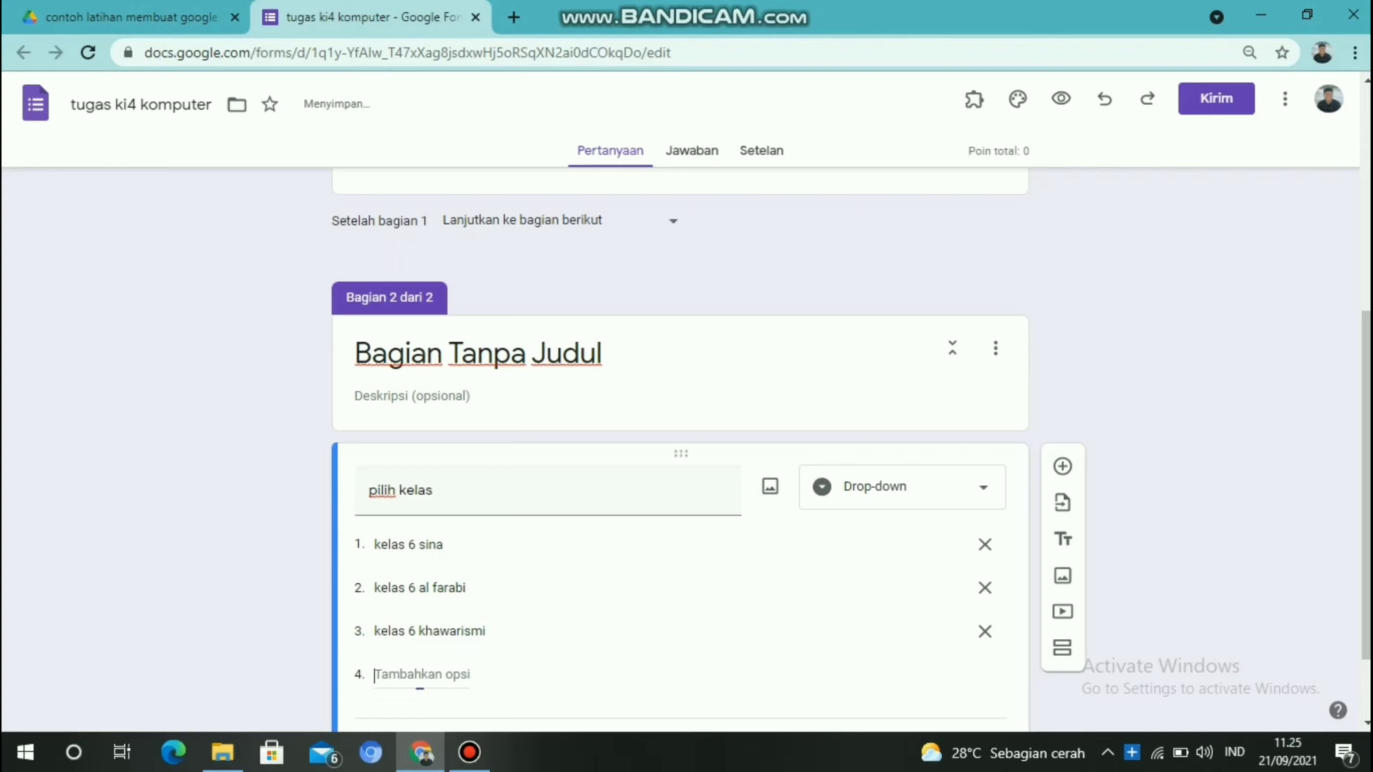
type("kelas 6 i")
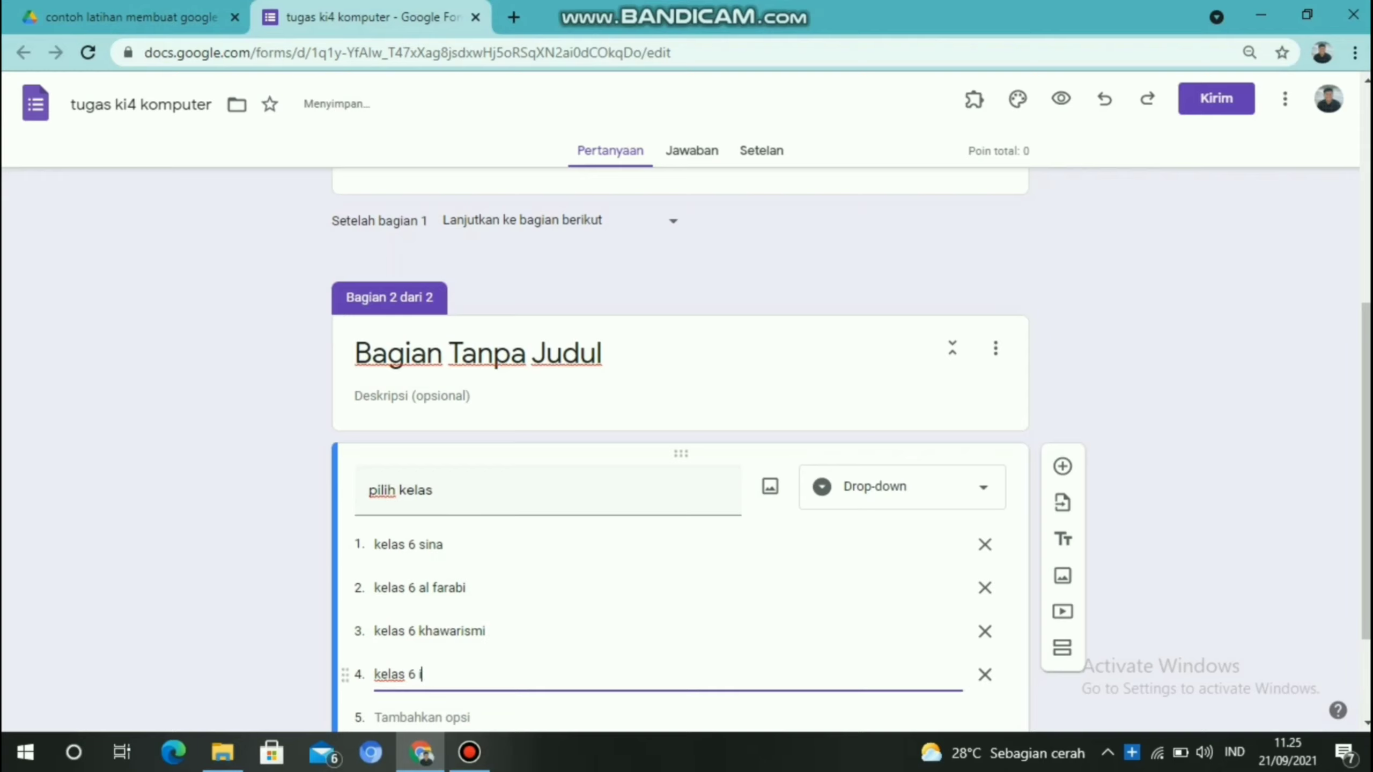
type("bnu kholdun")
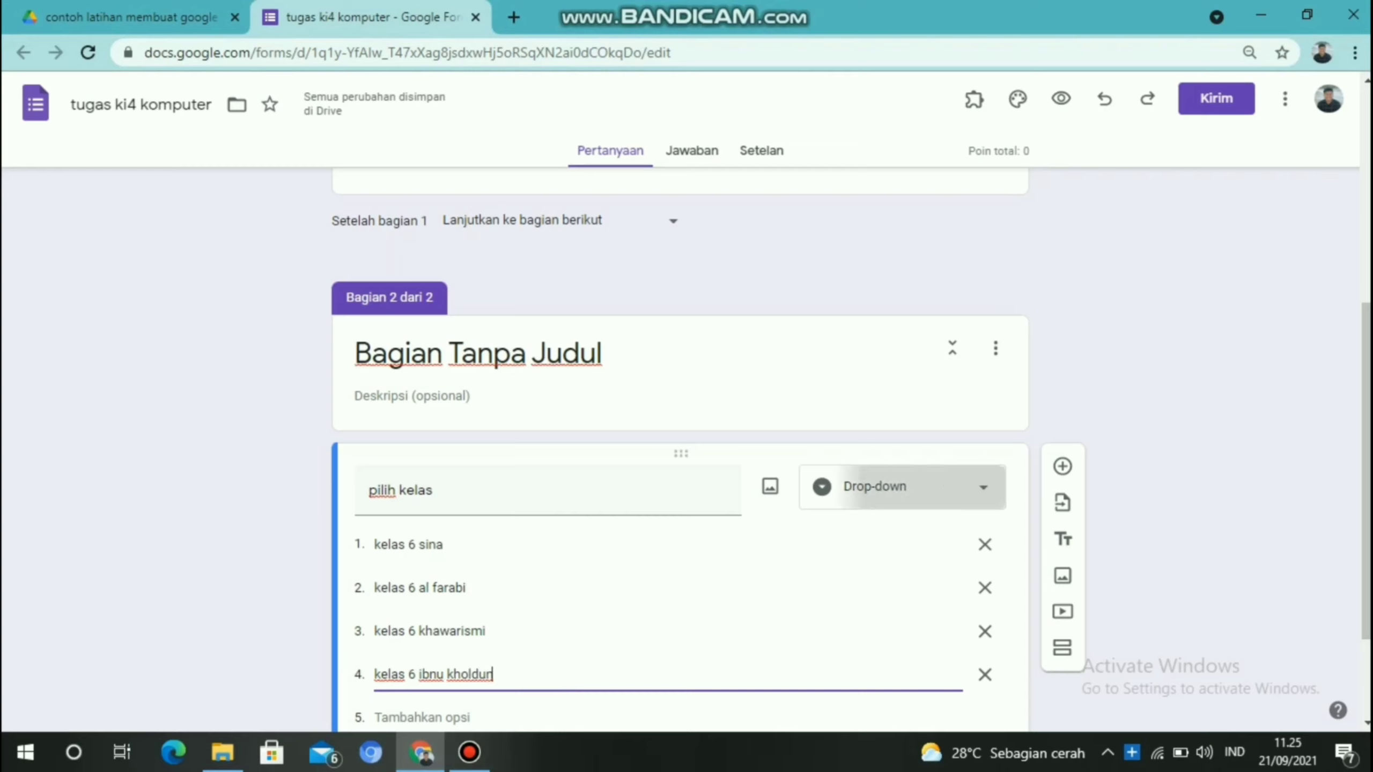
left_click(901, 487)
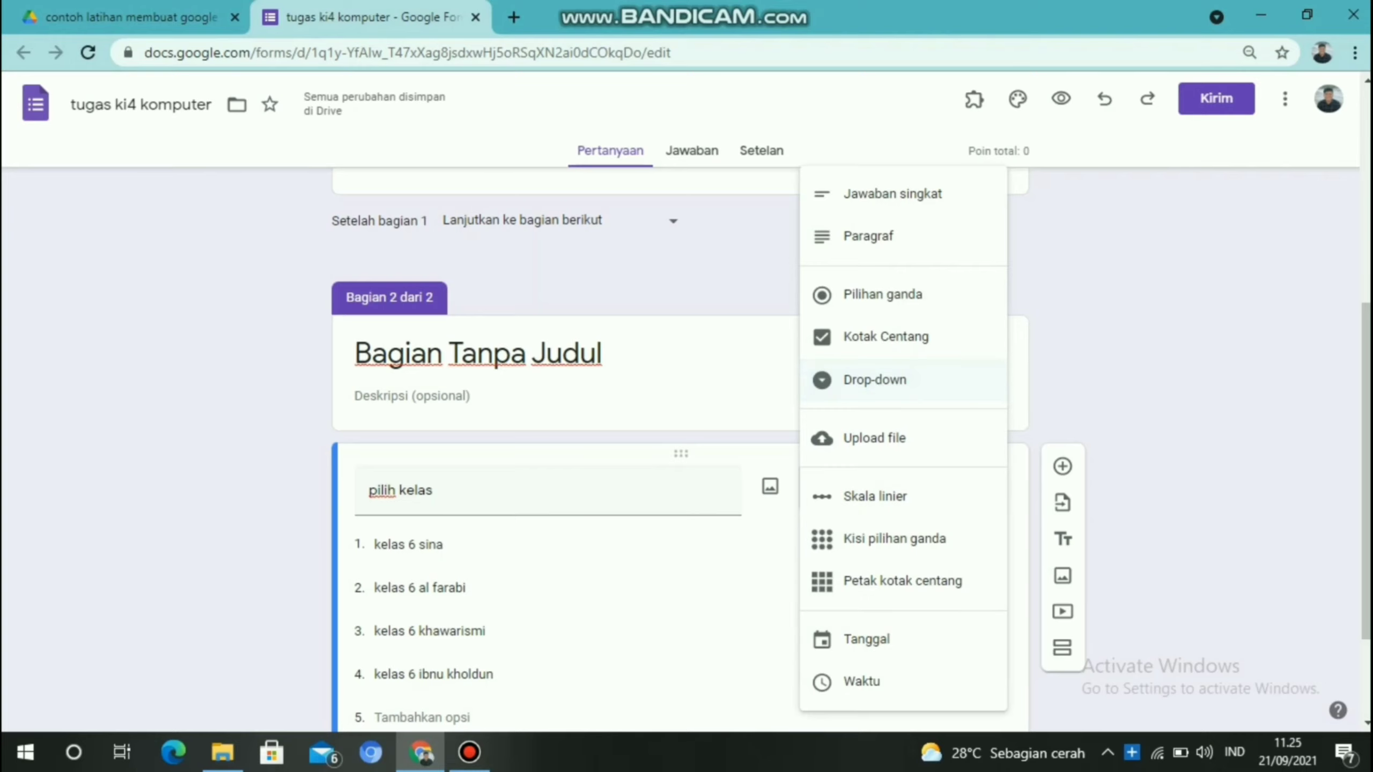
left_click(876, 379)
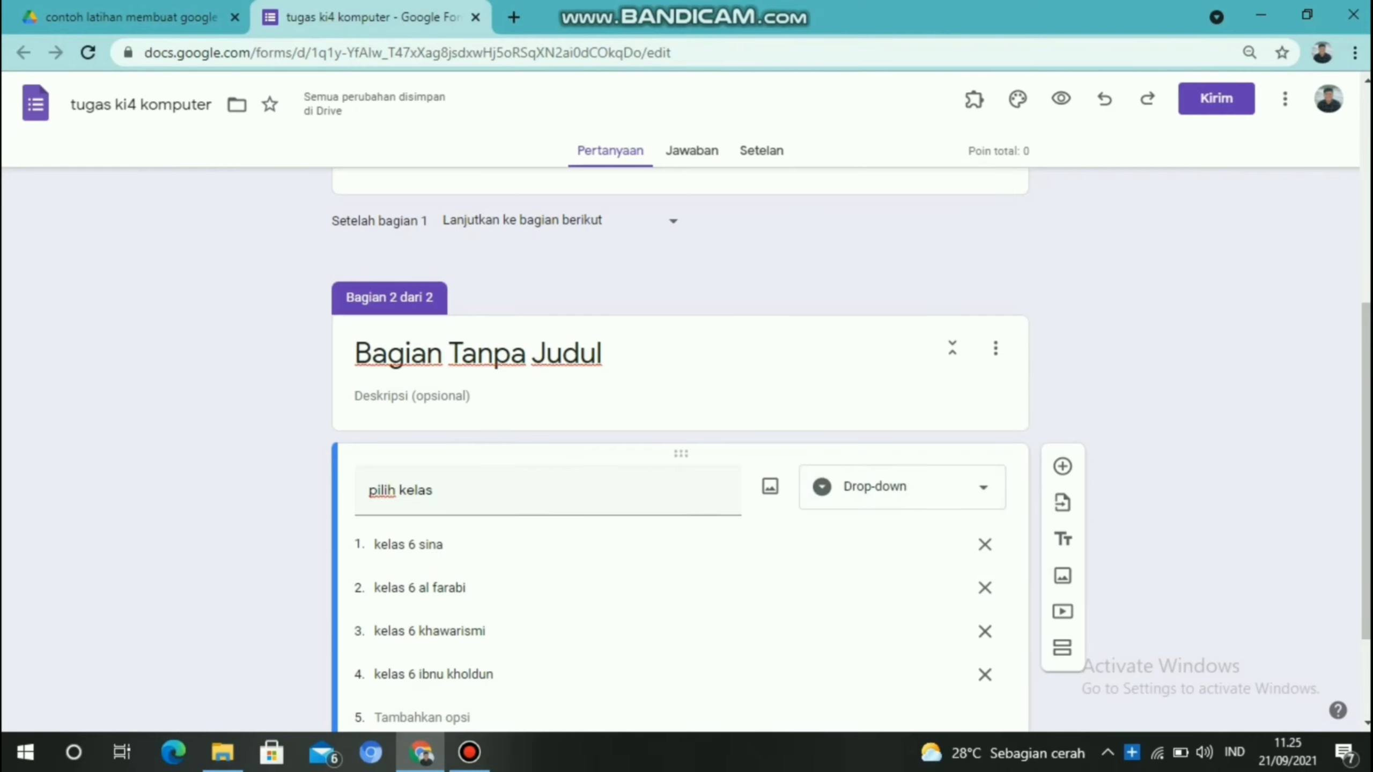
Add another section after the "pilih kelas" question and replace its title with "kelas 6 sina"
left_click_drag(1366, 470, 1366, 548)
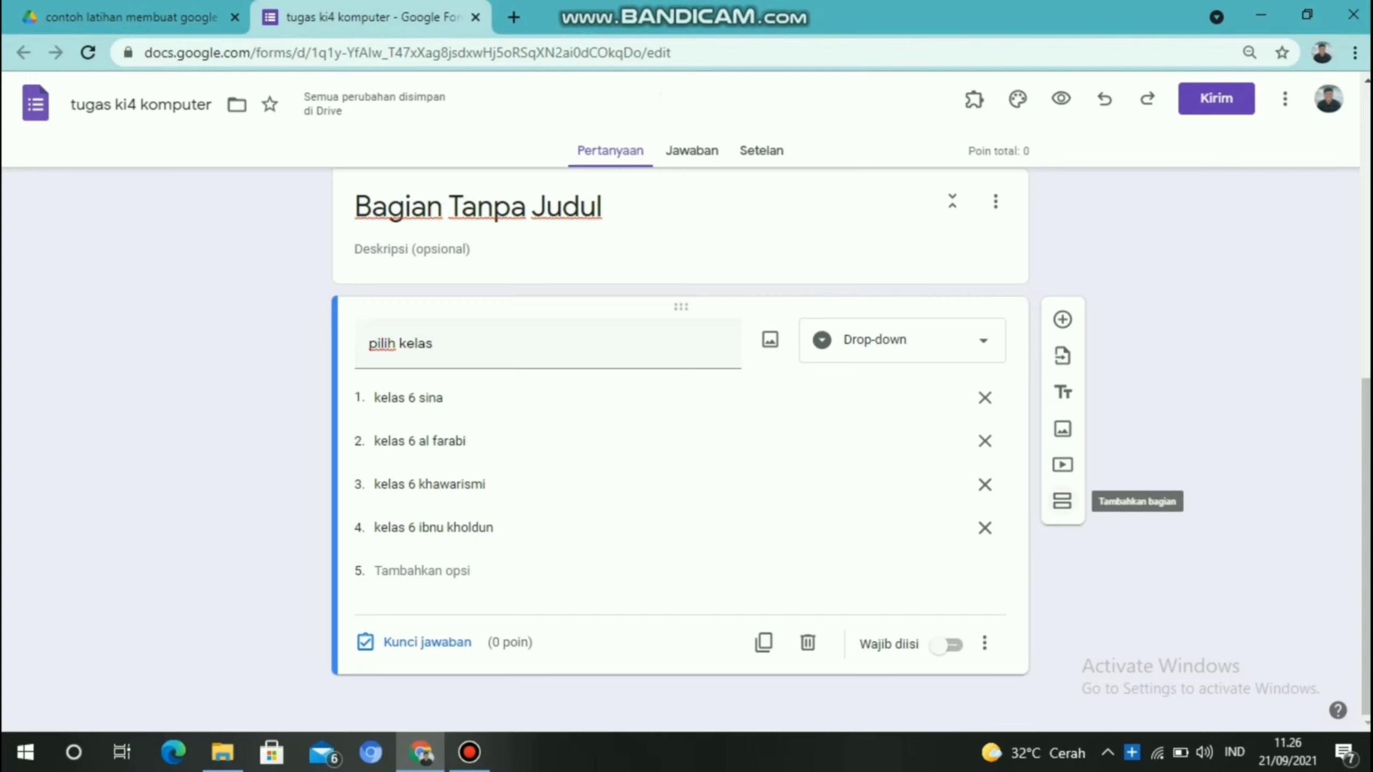
left_click(1062, 501)
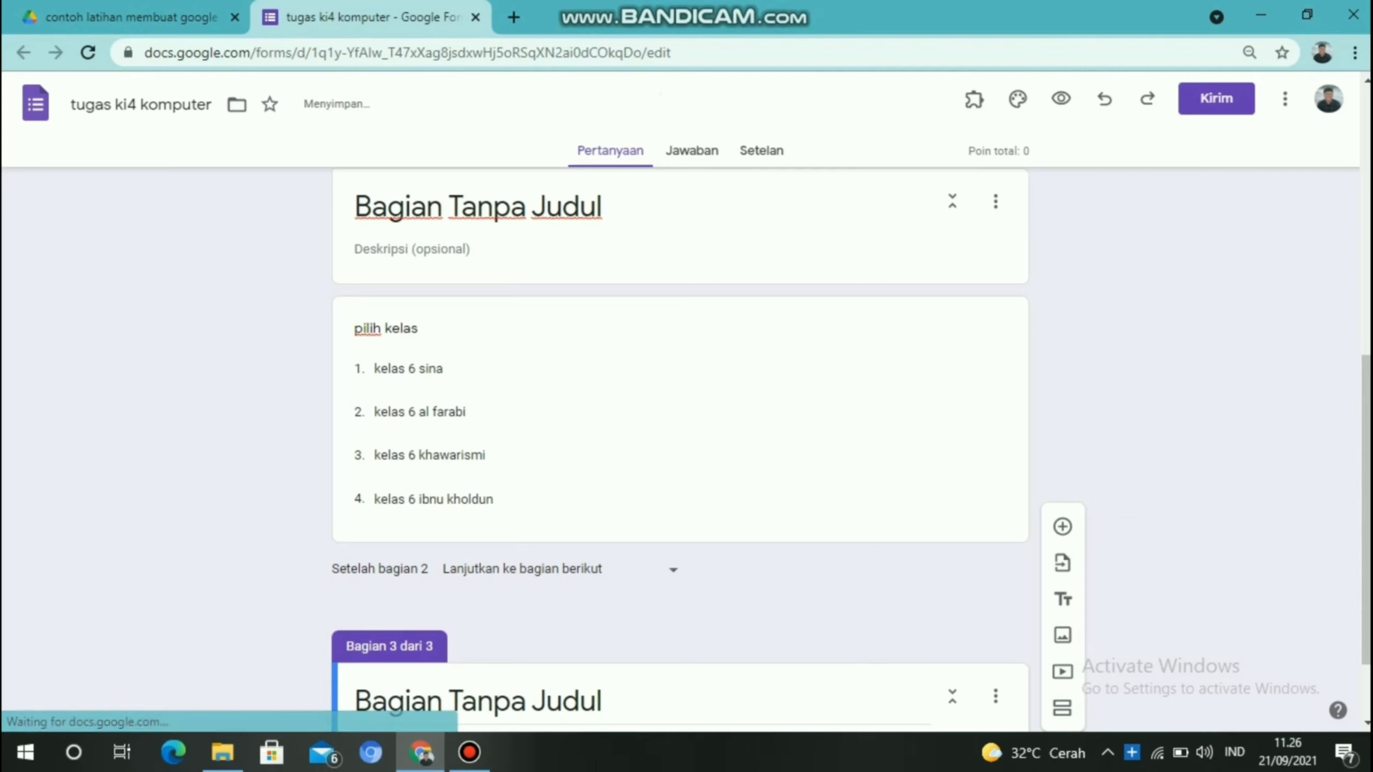
left_click(561, 595)
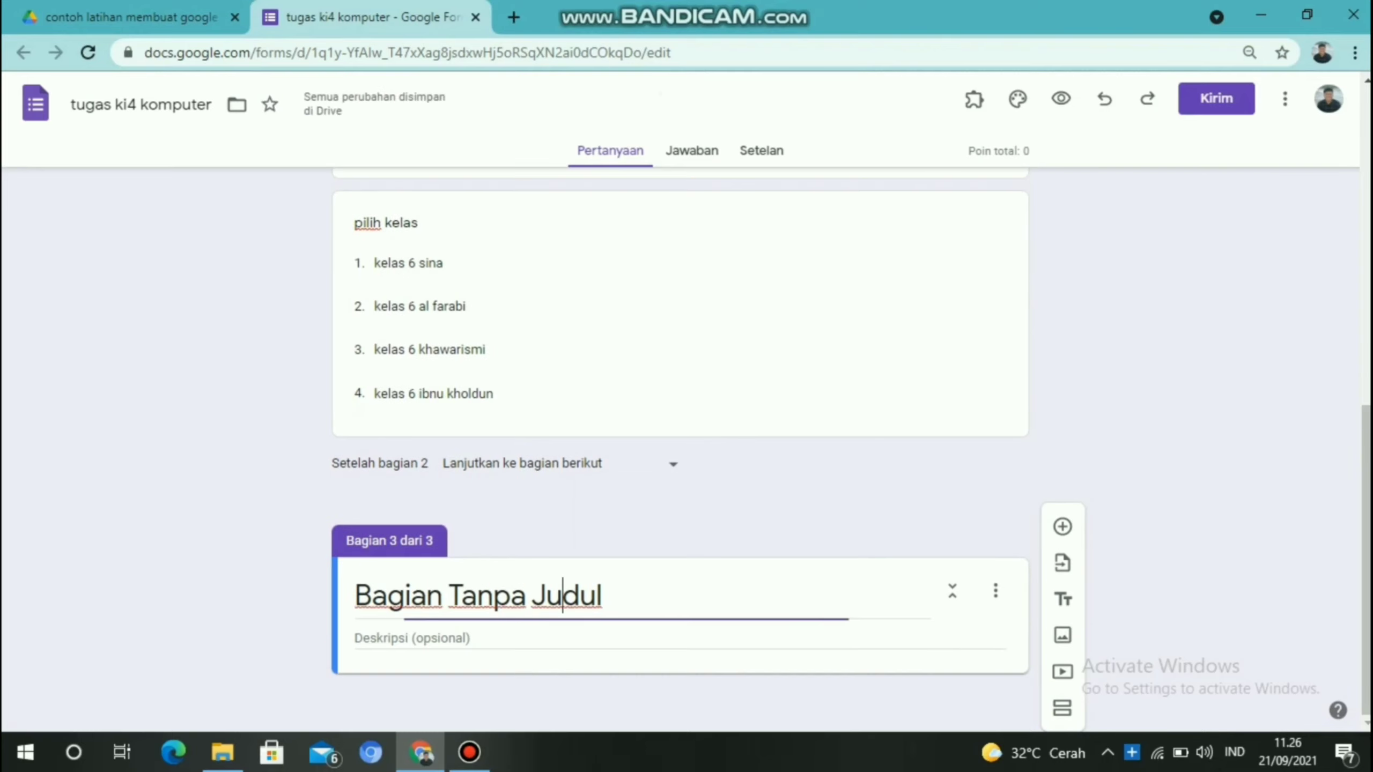
key("Right")
key("Right")
key("Right")
key("BackSpace")
key("BackSpace")
key("BackSpace")
key("BackSpace")
key("BackSpace")
key("BackSpace")
key("BackSpace")
key("BackSpace")
key("BackSpace")
key("BackSpace")
key("BackSpace")
key("BackSpace")
key("BackSpace")
key("BackSpace")
key("BackSpace")
key("BackSpace")
key("BackSpace")
key("BackSpace")
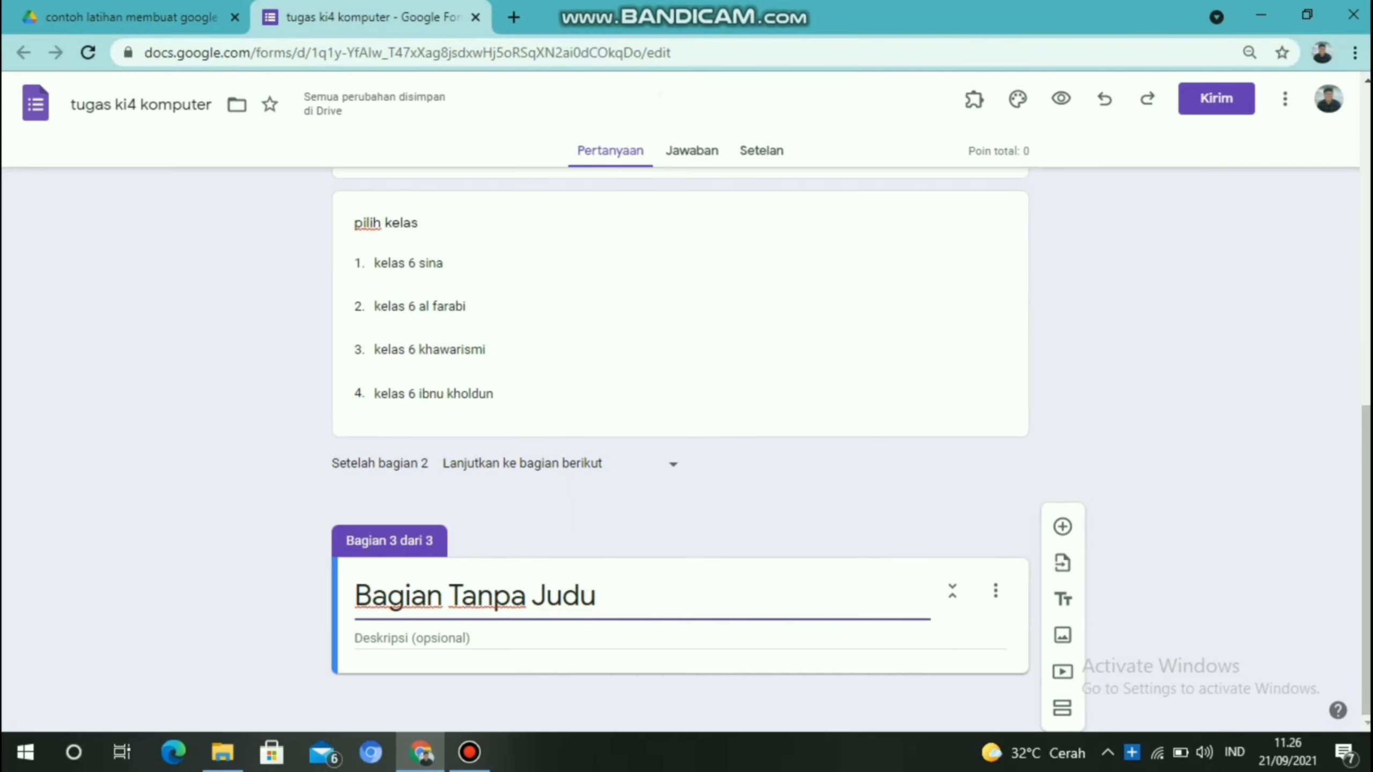
type("kelas ")
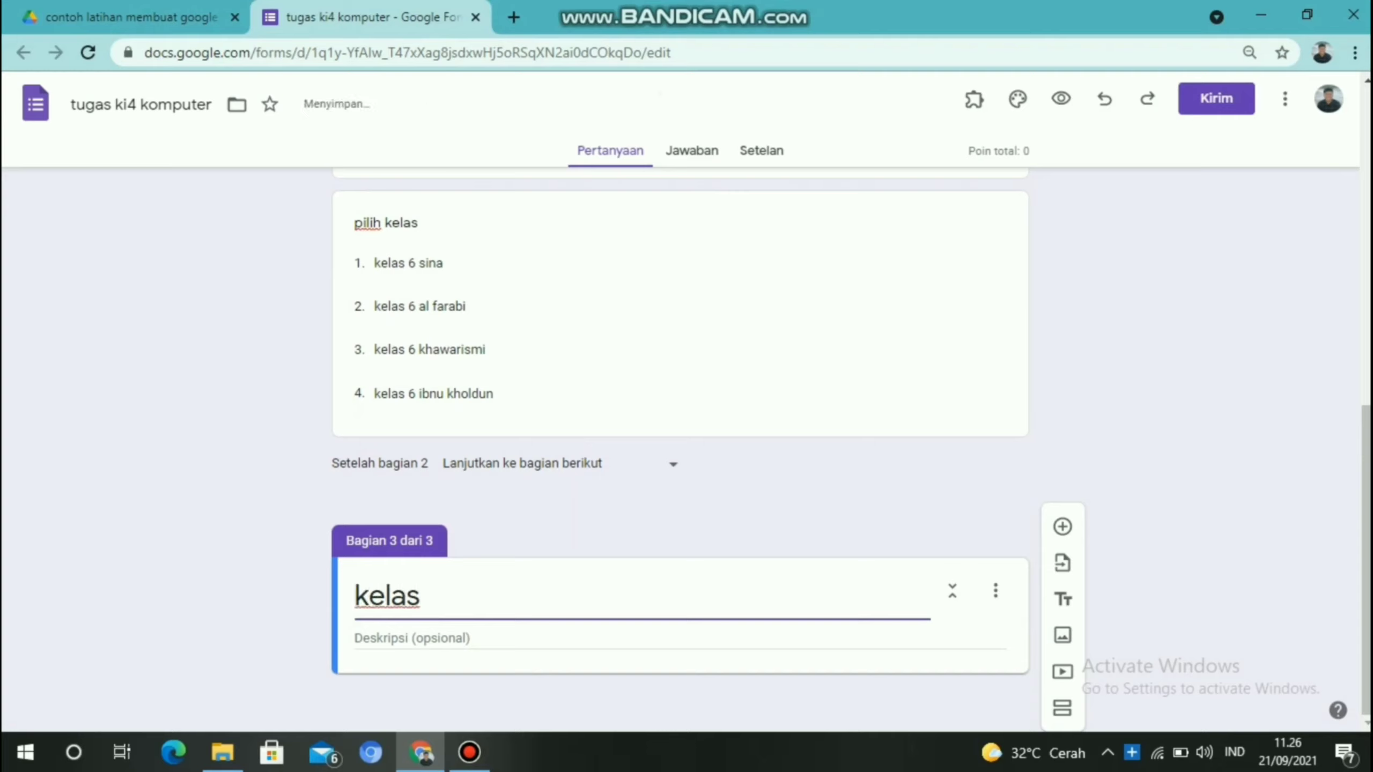
type("s")
key("BackSpace")
type("6 sina")
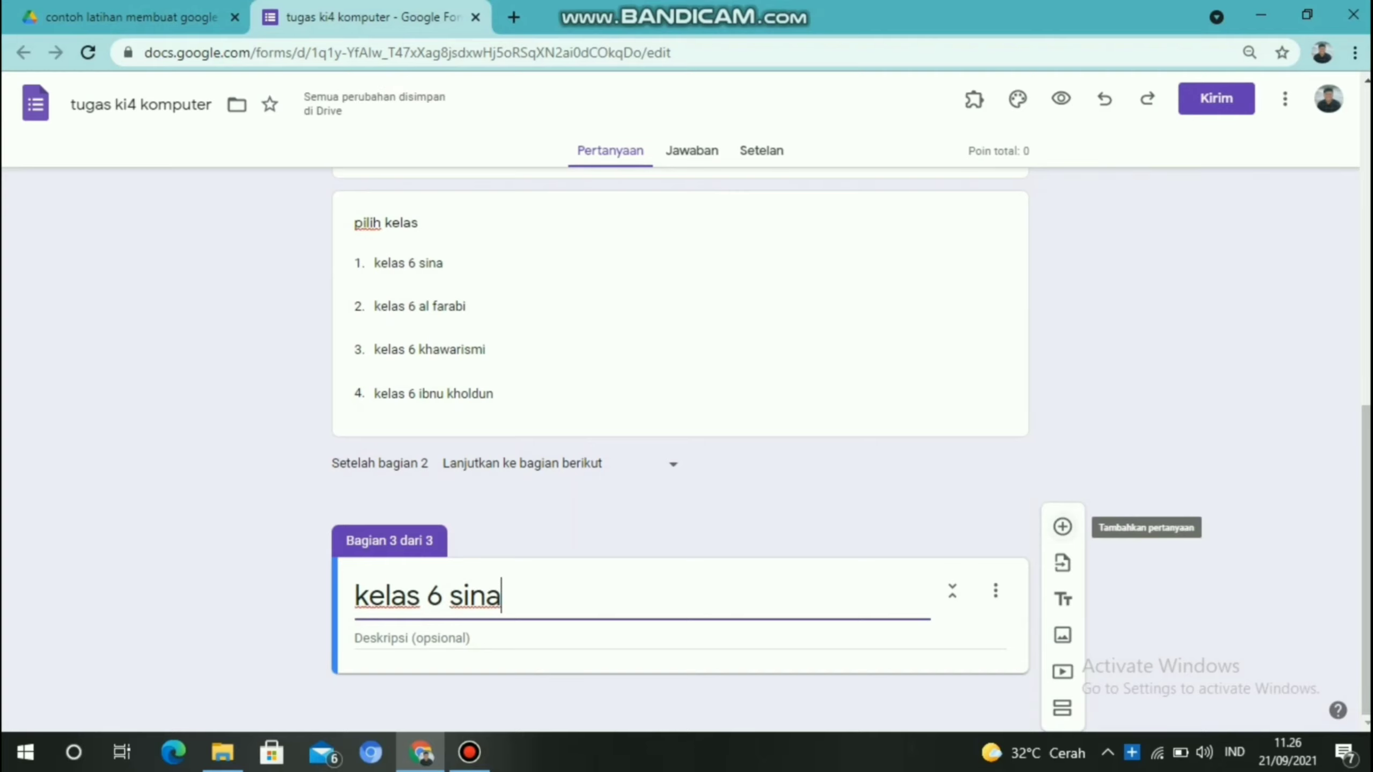
Add the question "absen kelas sina" to the "kelas 6 sina" section and enter a student's name as its first option
left_click(1061, 526)
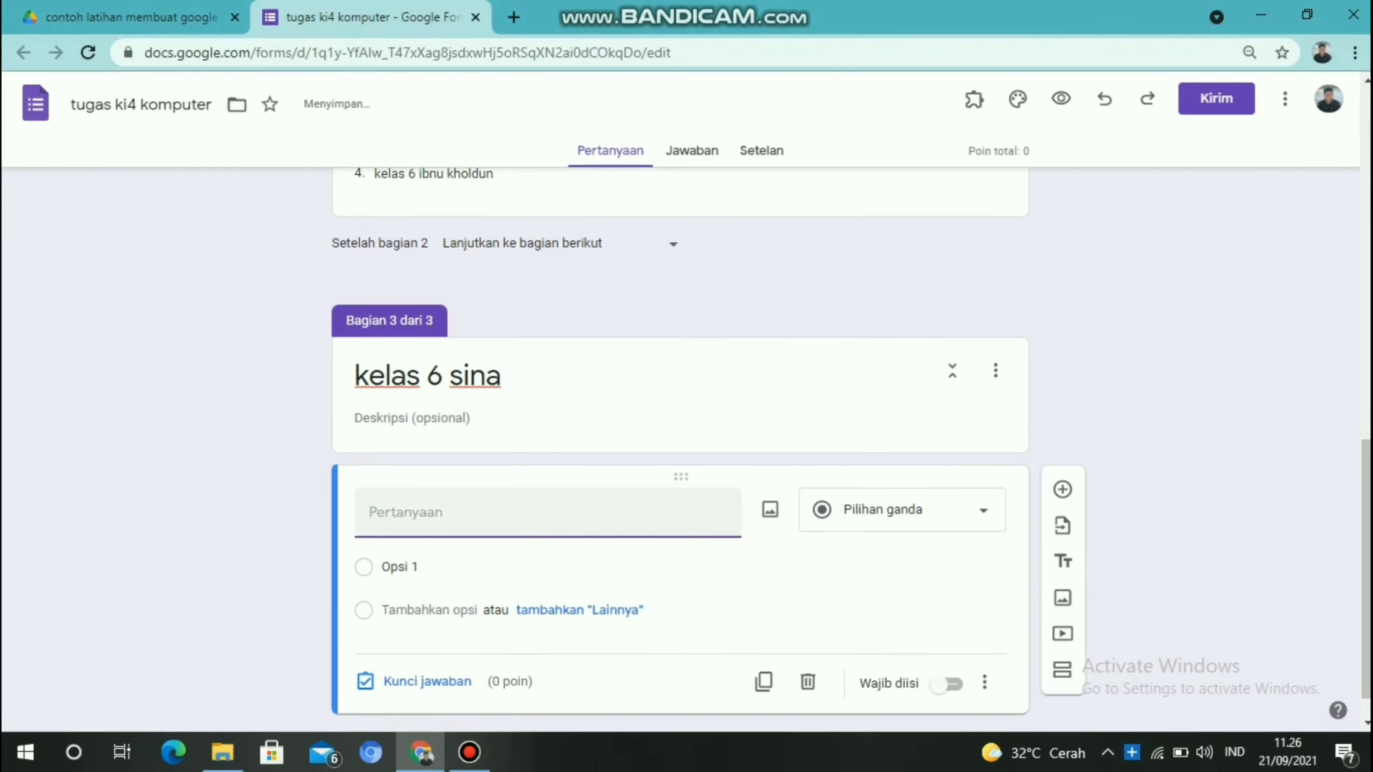
type("absen")
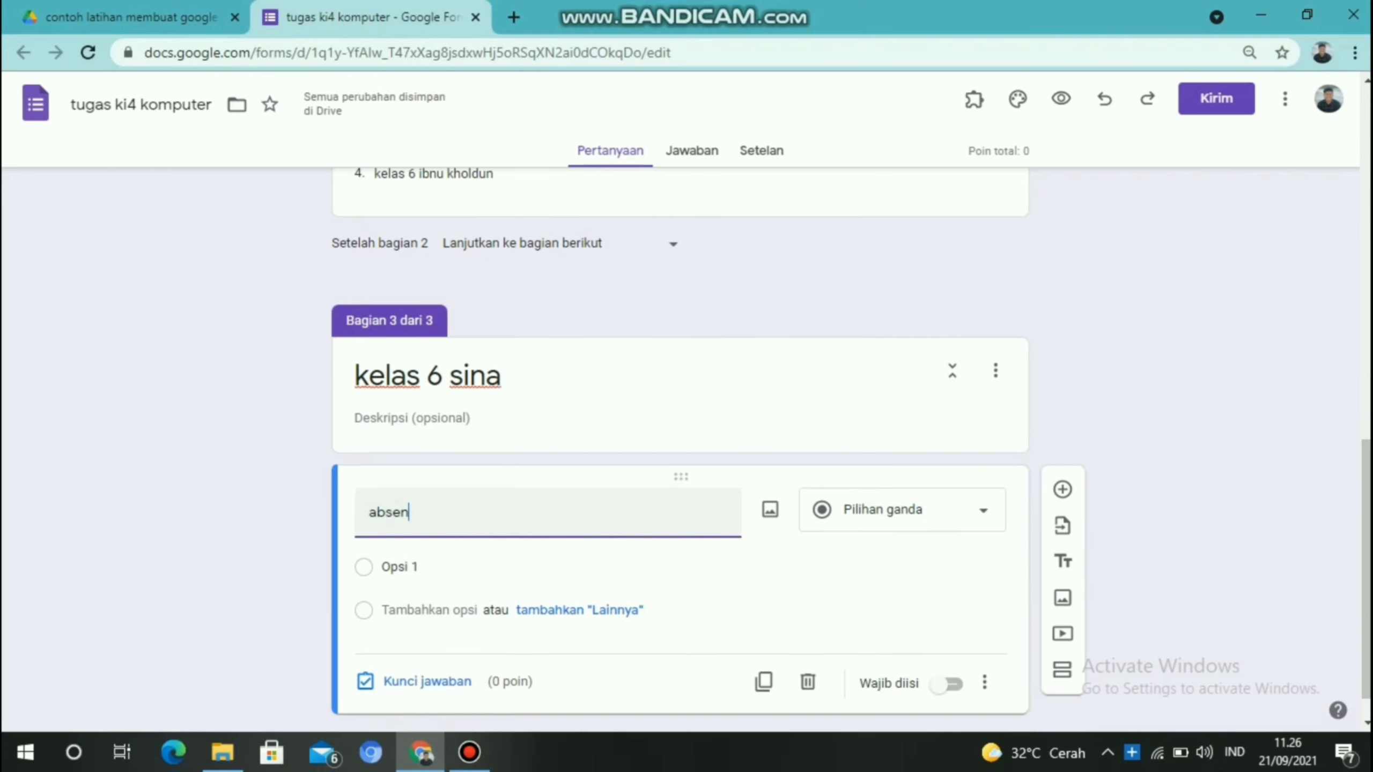
type(" kelas sina")
left_click(401, 567)
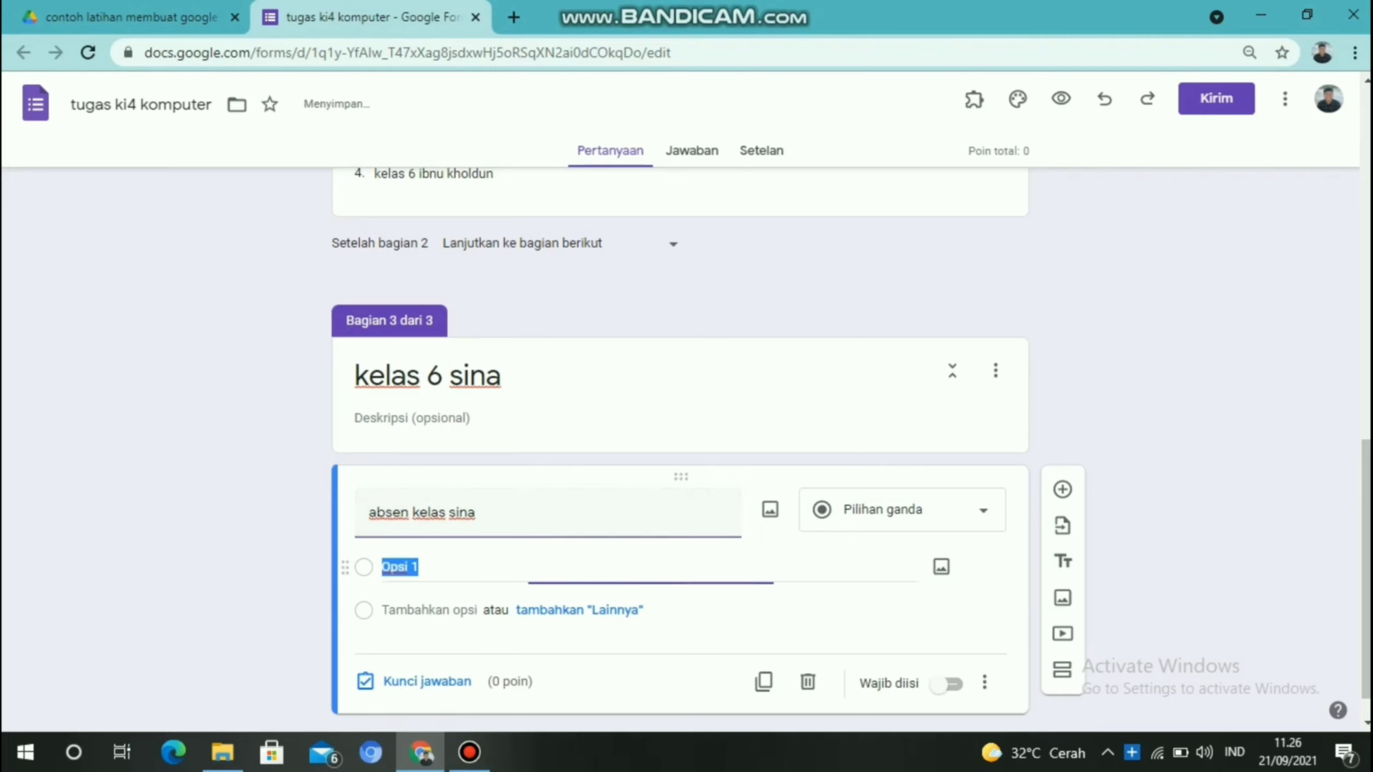
type("rido")
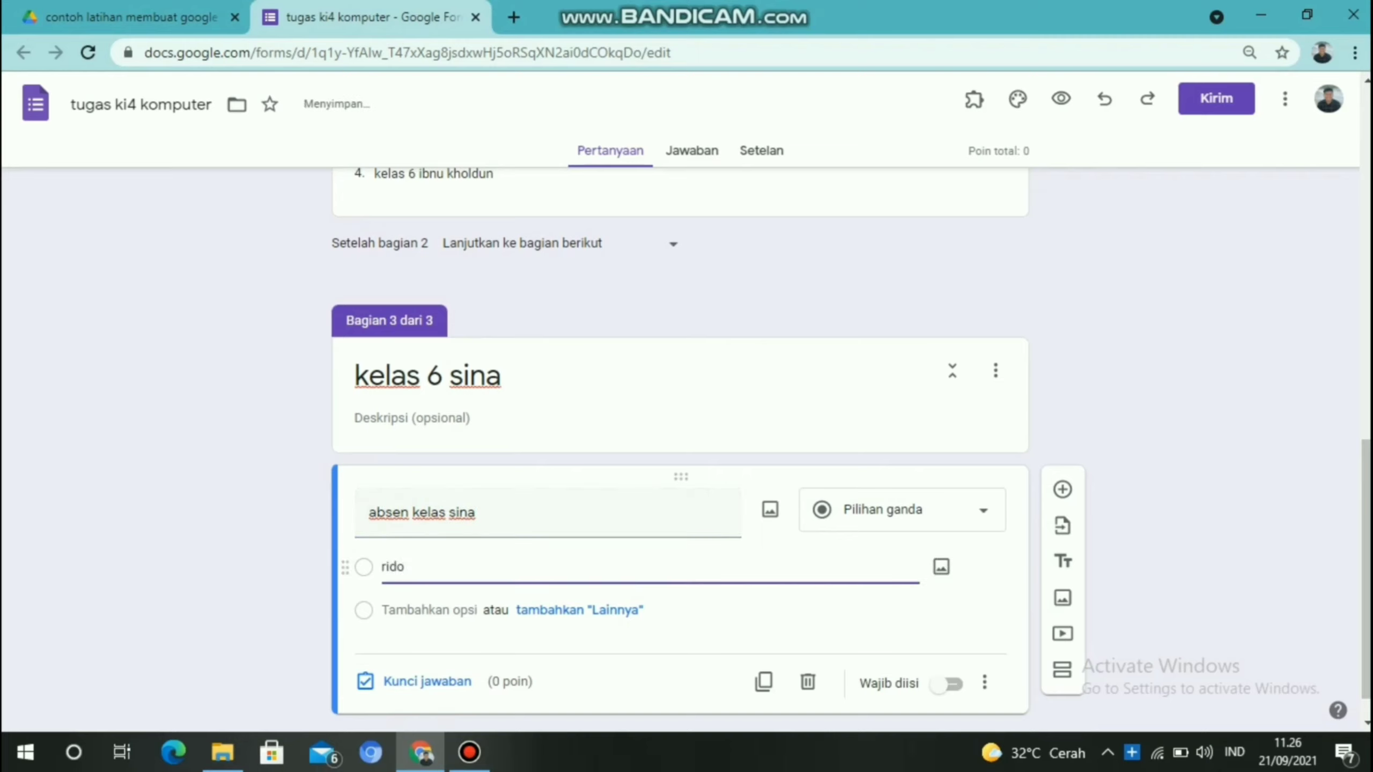
Add two more students' names as options of "absen kelas sina" and change its question type to Drop-down
key("Return")
type("rizki")
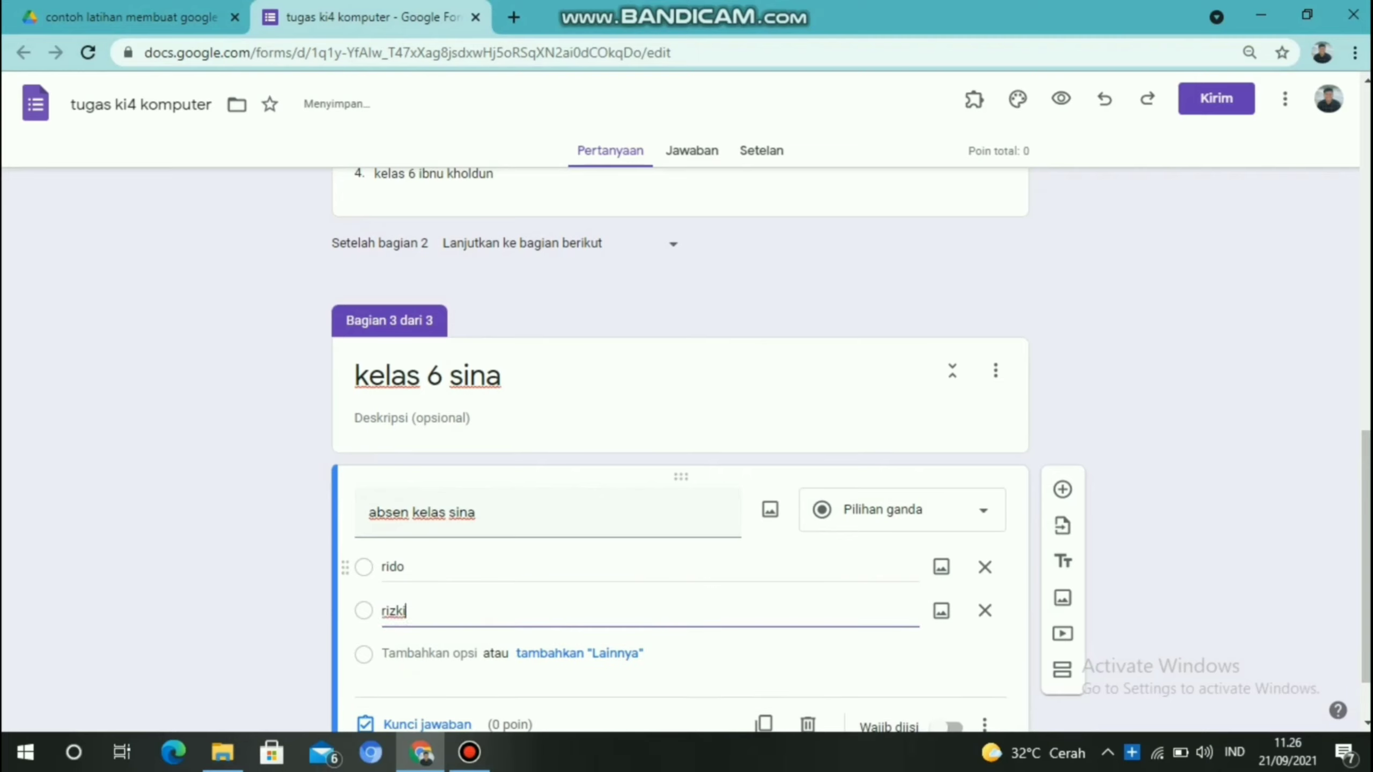
key("Return")
type("ayu")
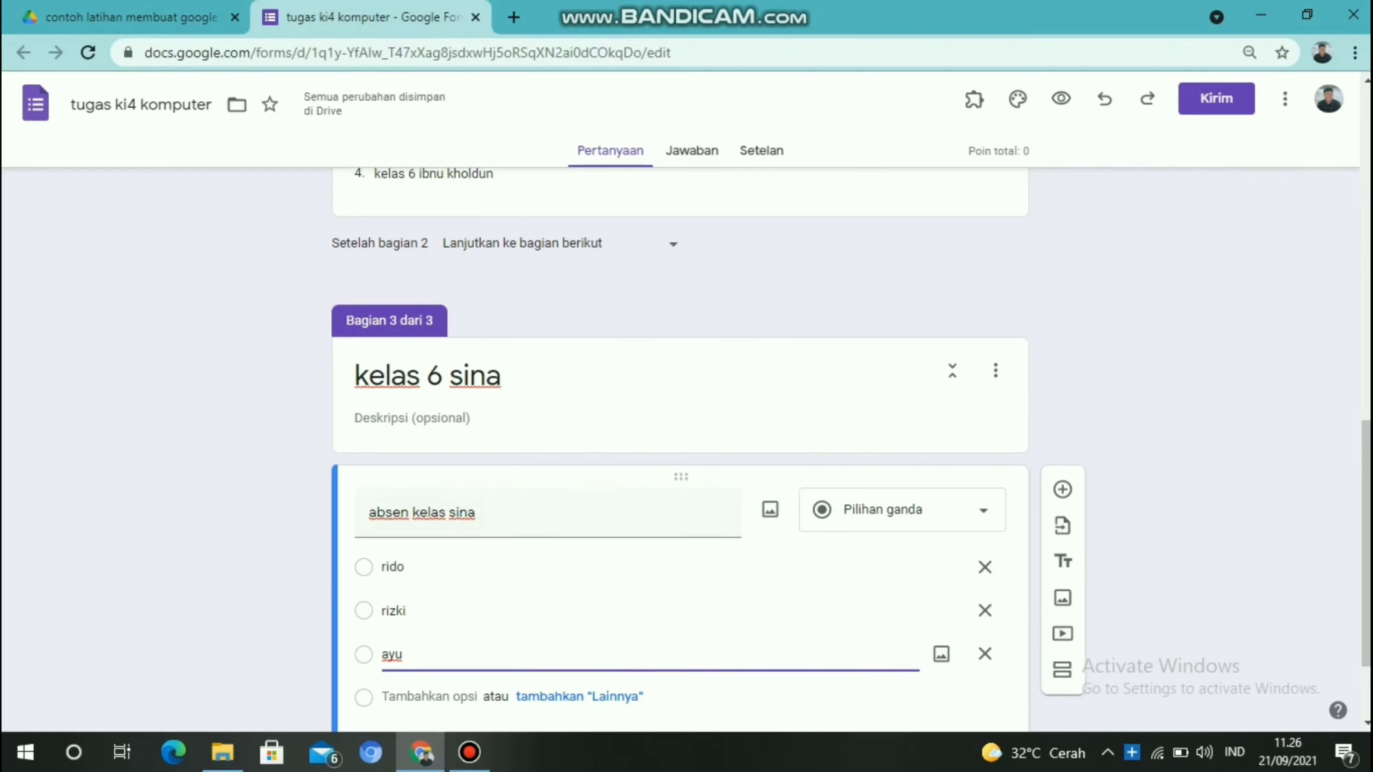
left_click(901, 509)
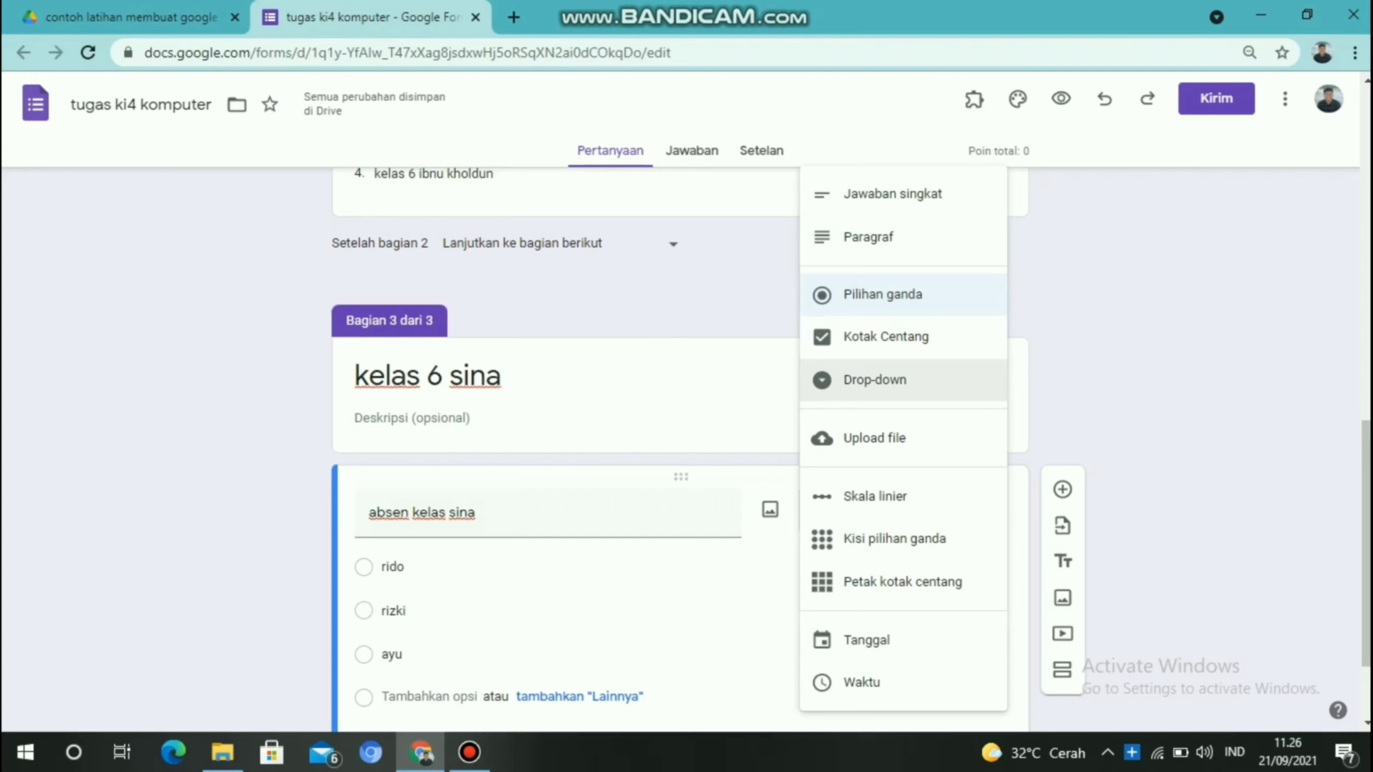
left_click(874, 380)
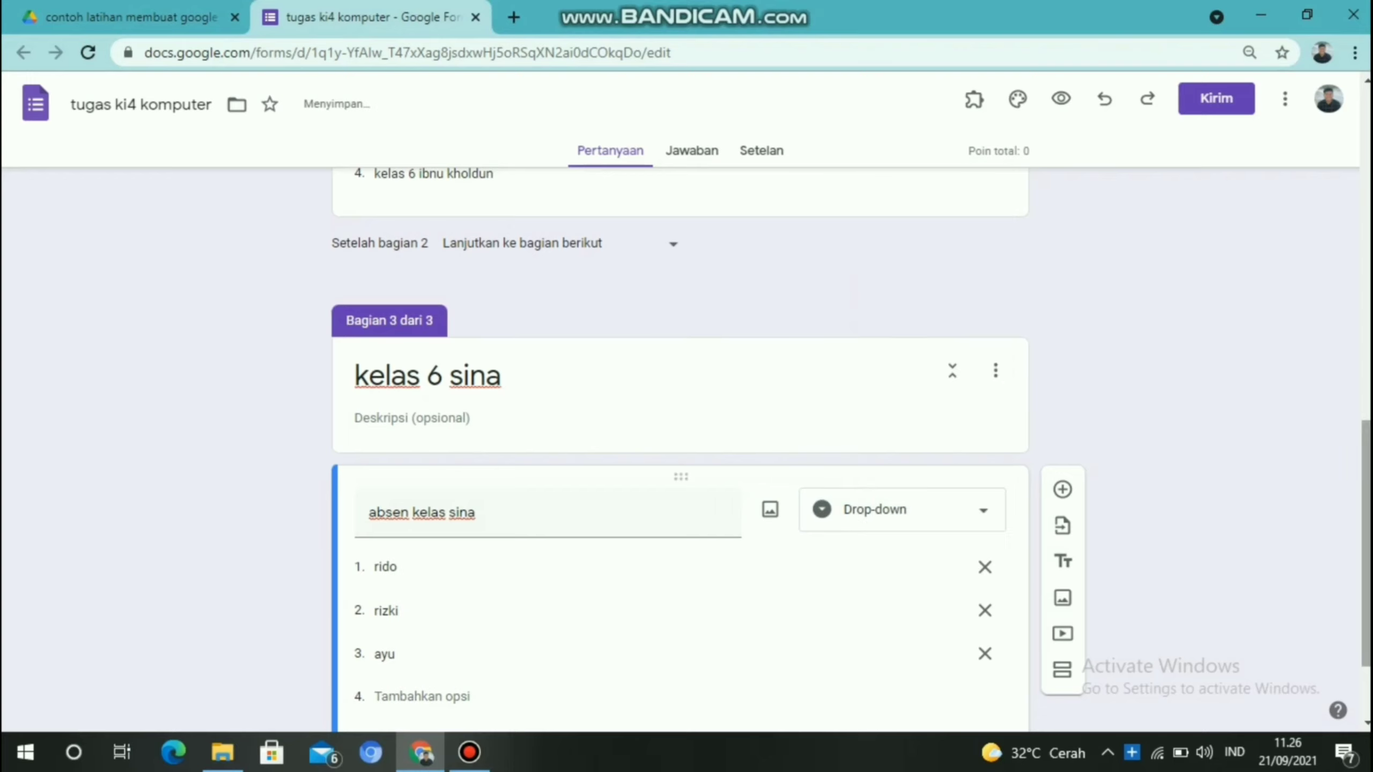
Add another section after the "absen kelas sina" question and replace its title with "kelas 6 al farabi"
scroll(680, 450, "up", 5)
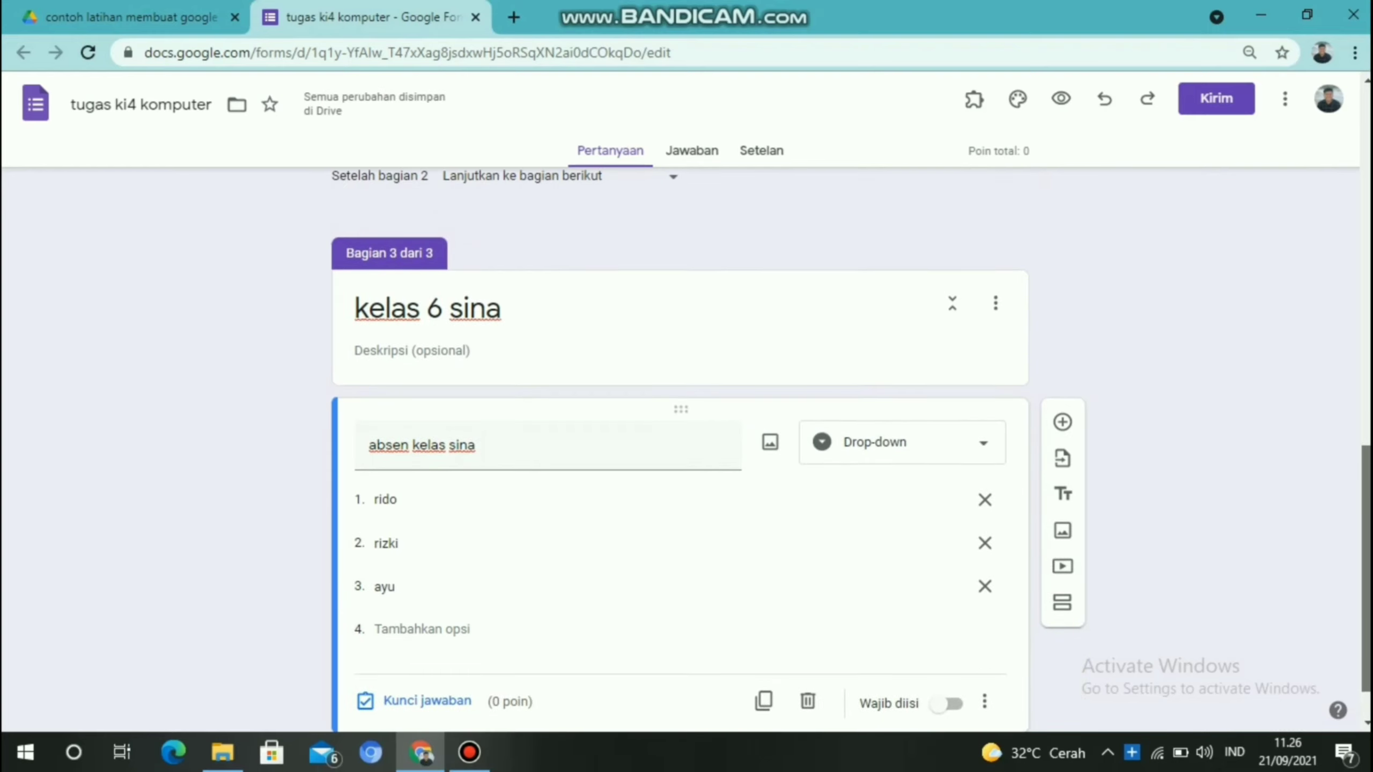
scroll(680, 450, "down", 5)
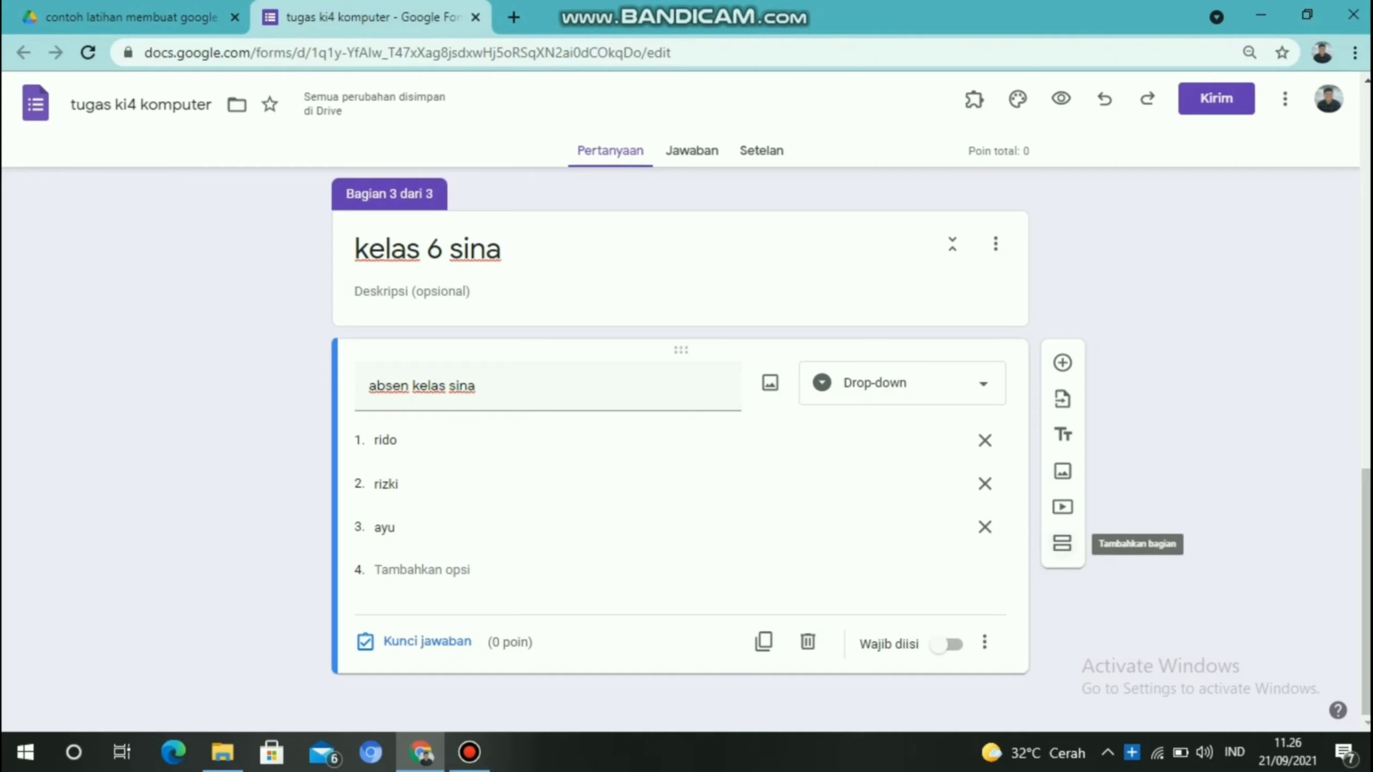
left_click(1062, 544)
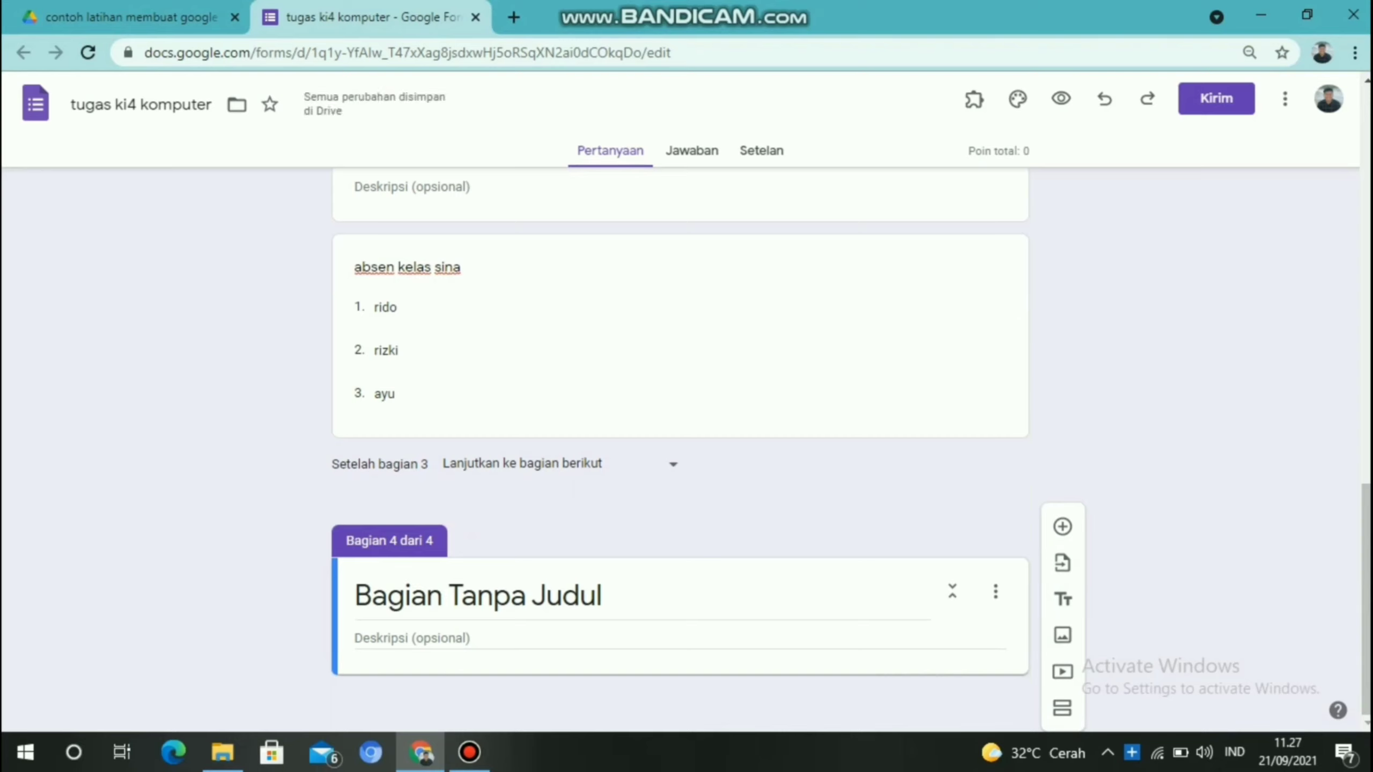
left_click(596, 596)
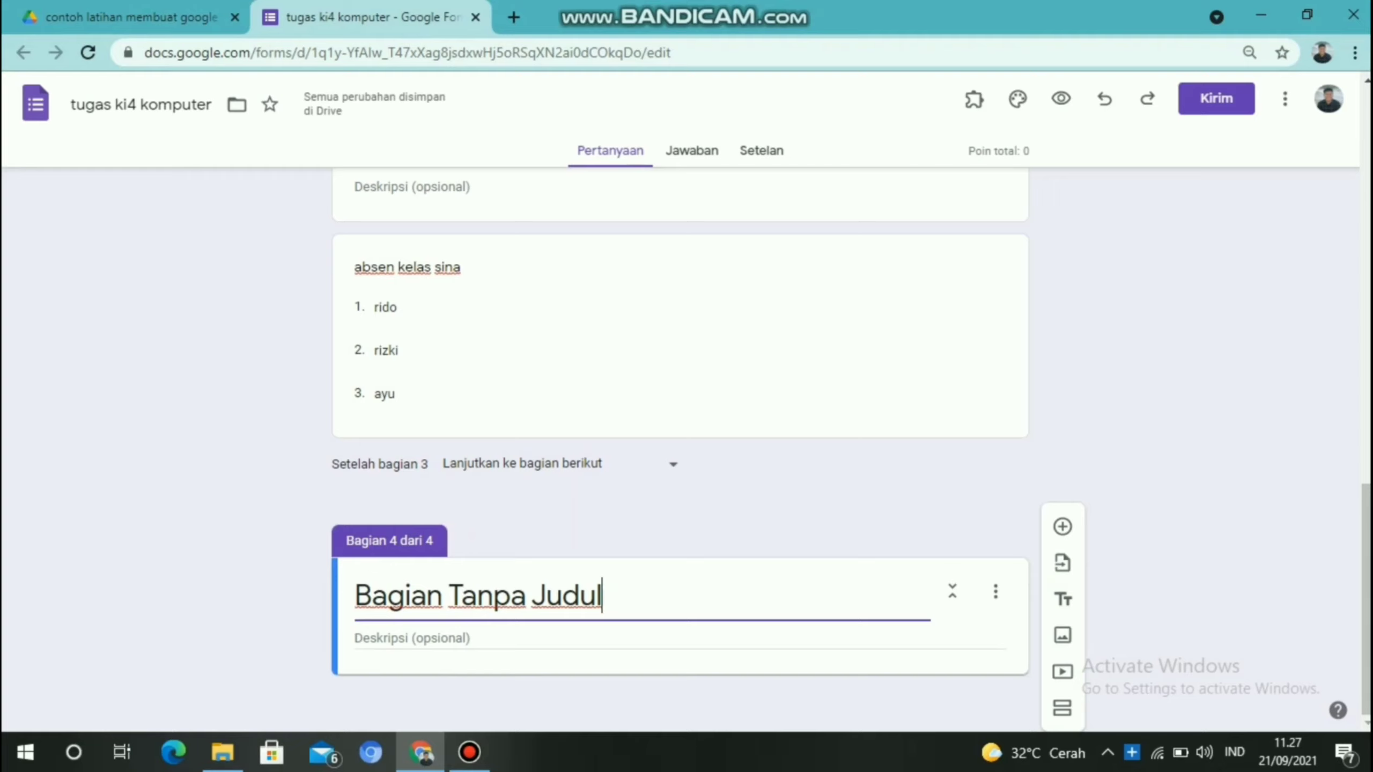
key("BackSpace")
key("BackSpace")
key("BackSpace")
key("BackSpace")
key("BackSpace")
key("BackSpace")
key("BackSpace")
key("BackSpace")
key("BackSpace")
key("BackSpace")
key("BackSpace")
key("BackSpace")
key("BackSpace")
key("BackSpace")
key("BackSpace")
key("BackSpace")
key("BackSpace")
key("BackSpace")
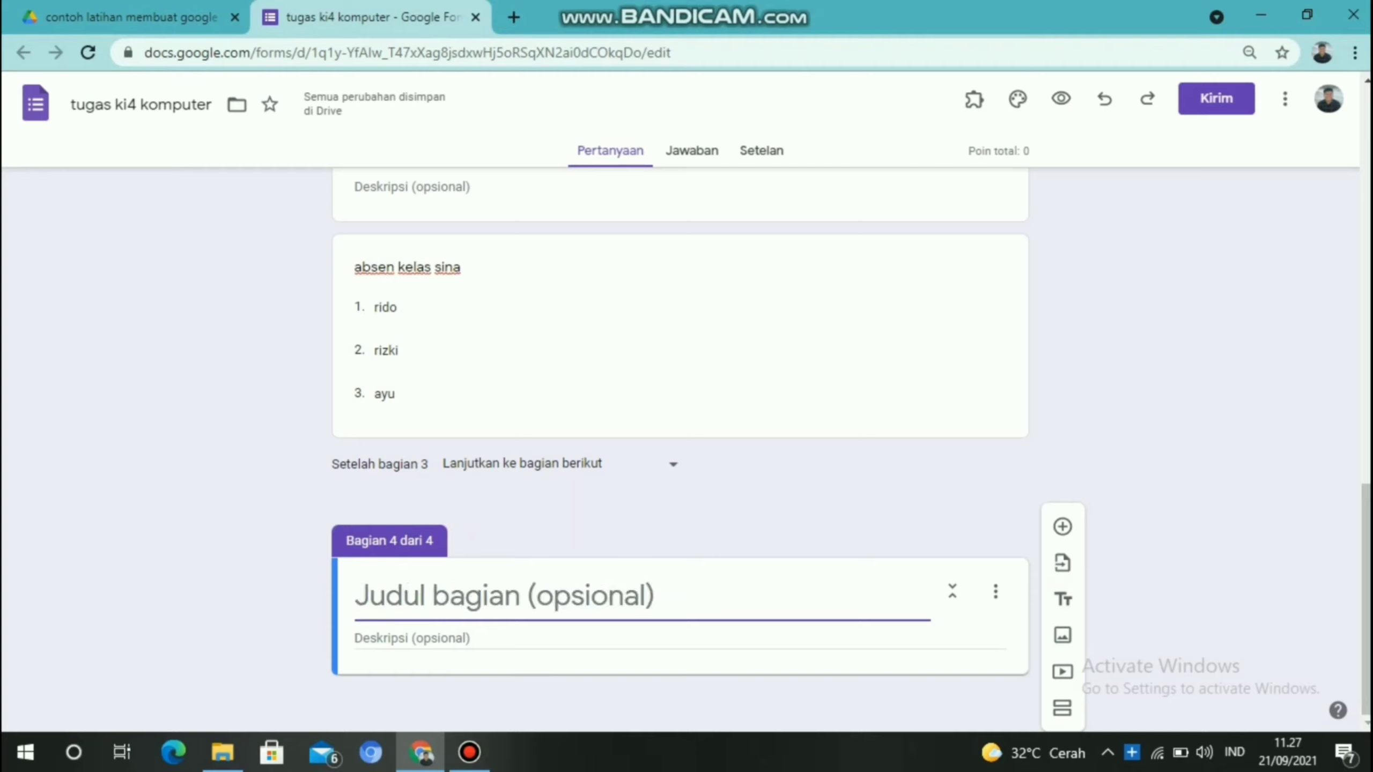
type("kelas 6")
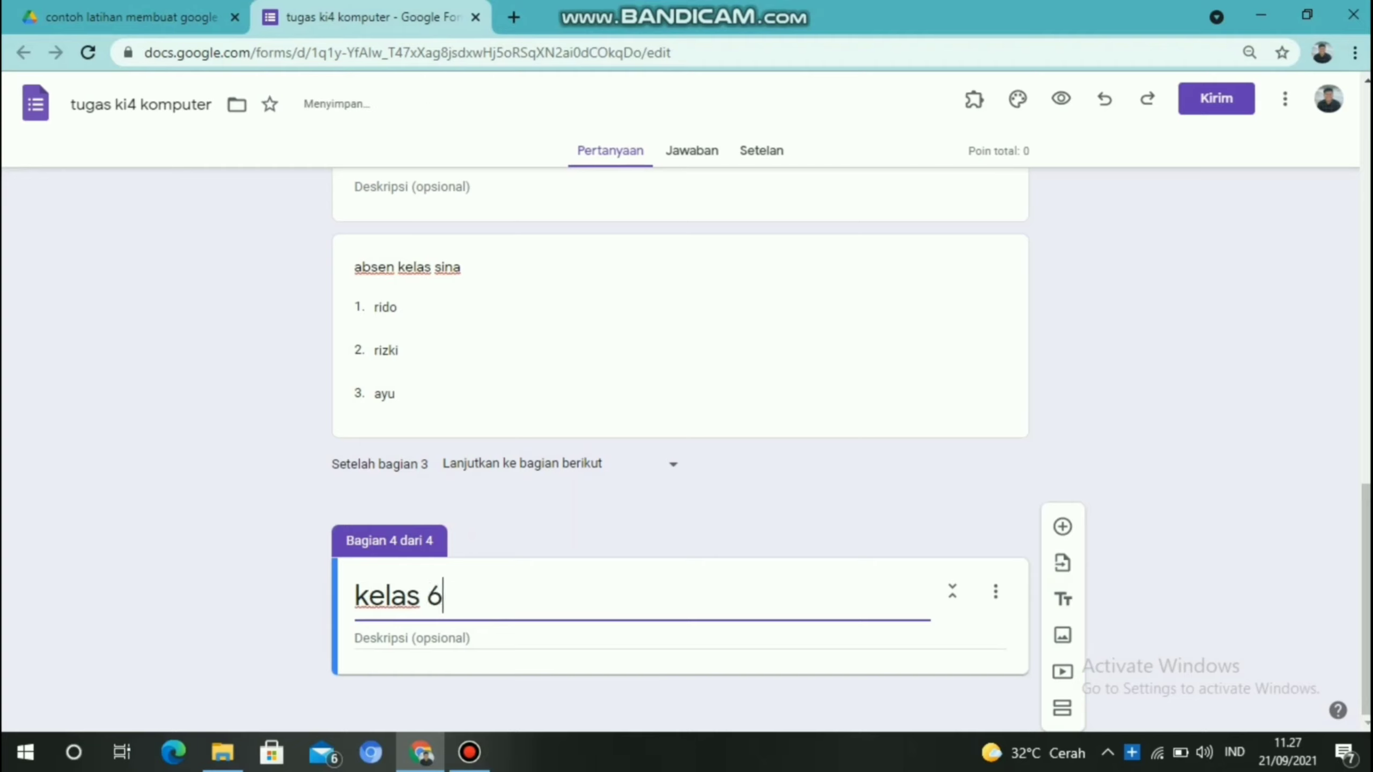
type(" al farabi")
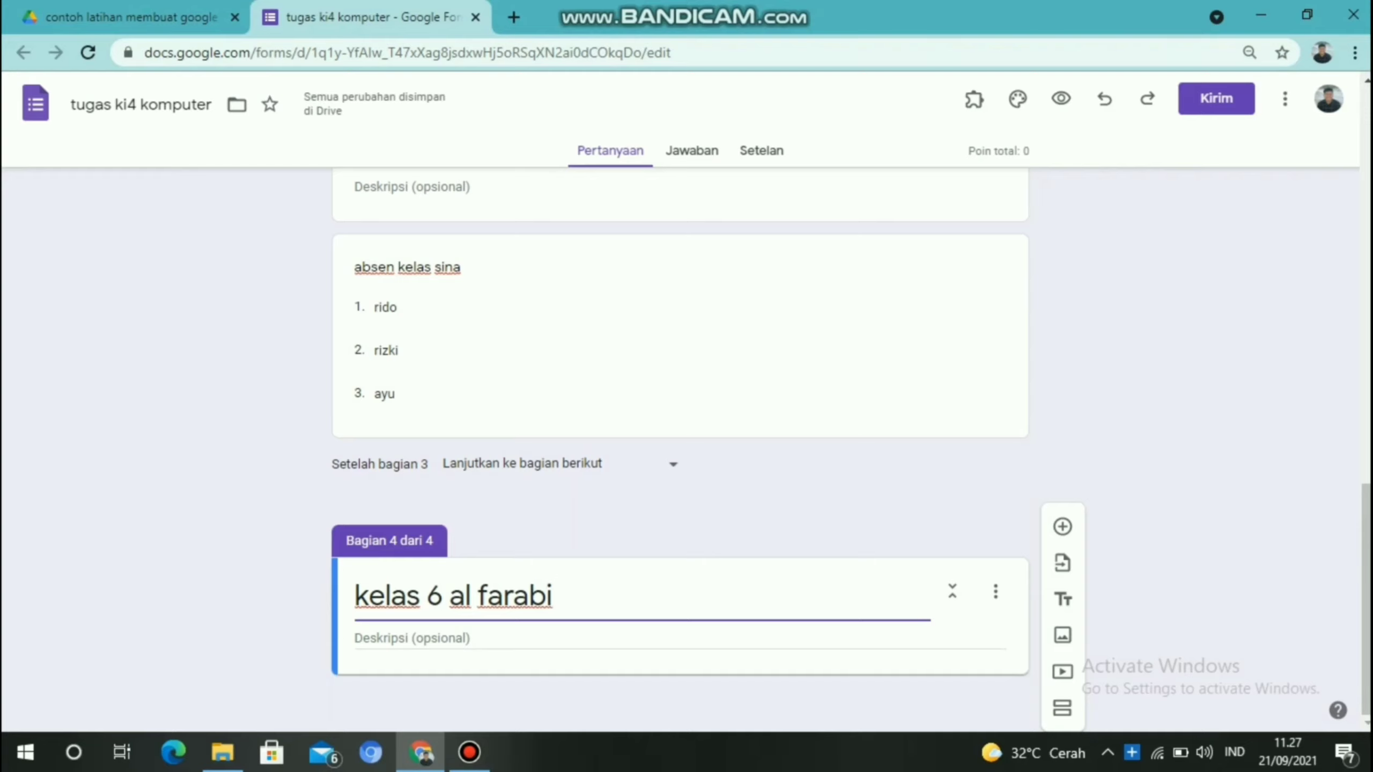
Add the question "absen kelas al farabi" to the "kelas 6 al farabi" section
left_click(1062, 526)
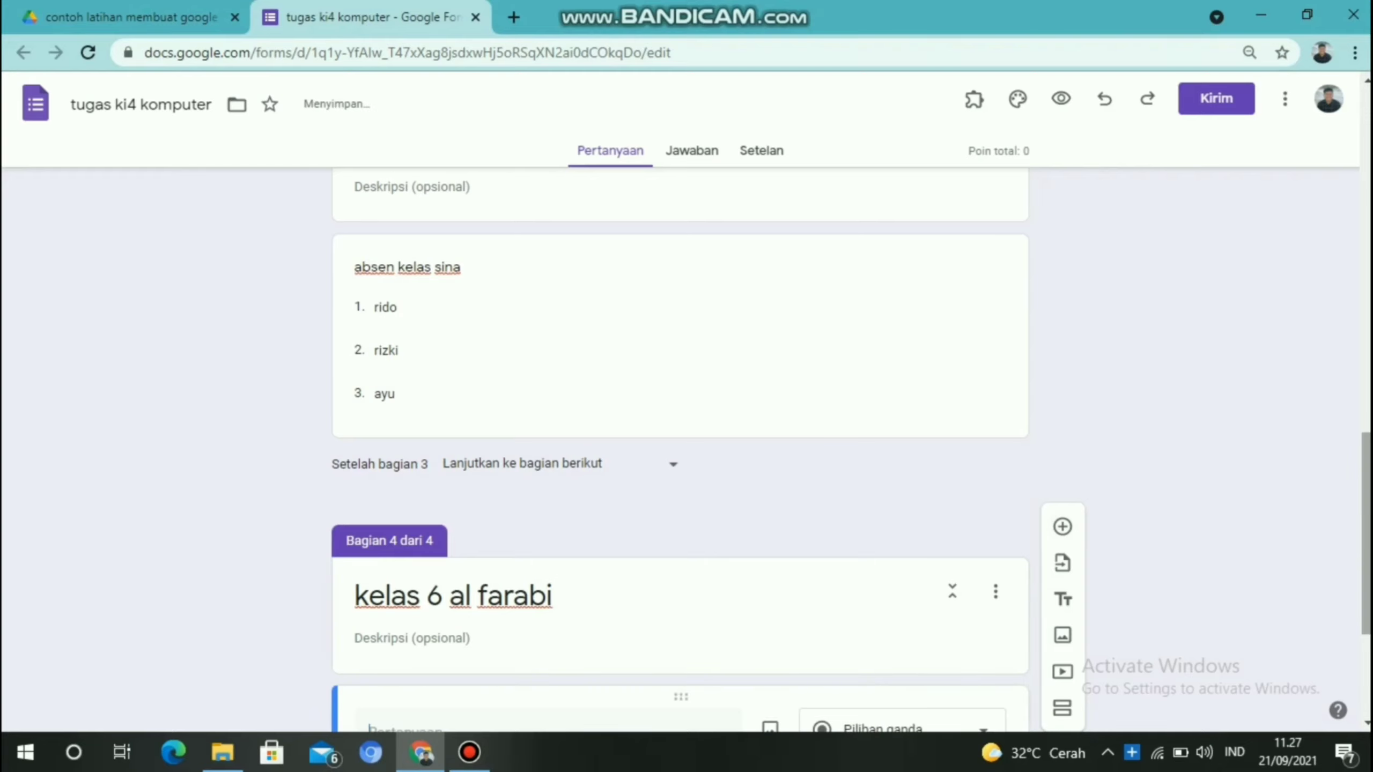
type("absen kelas al")
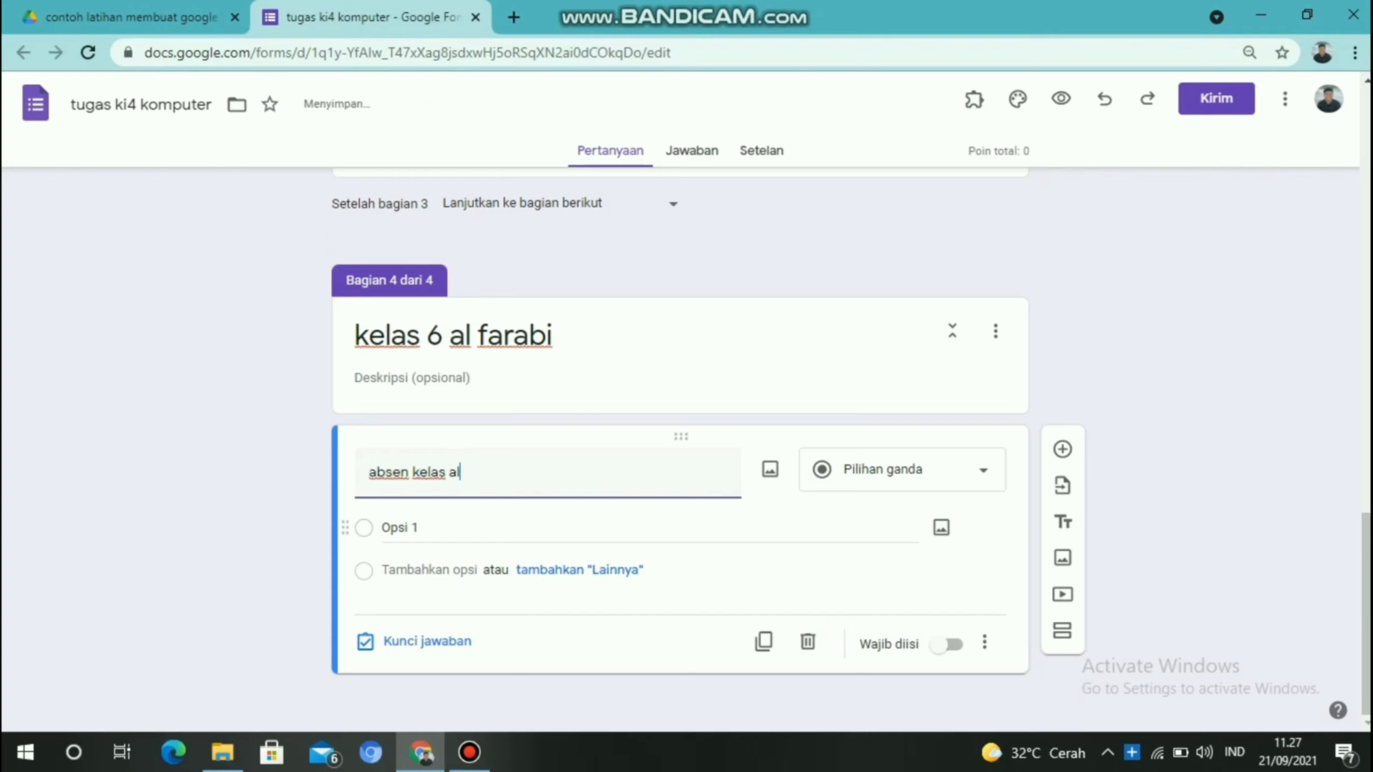
type(" farabi")
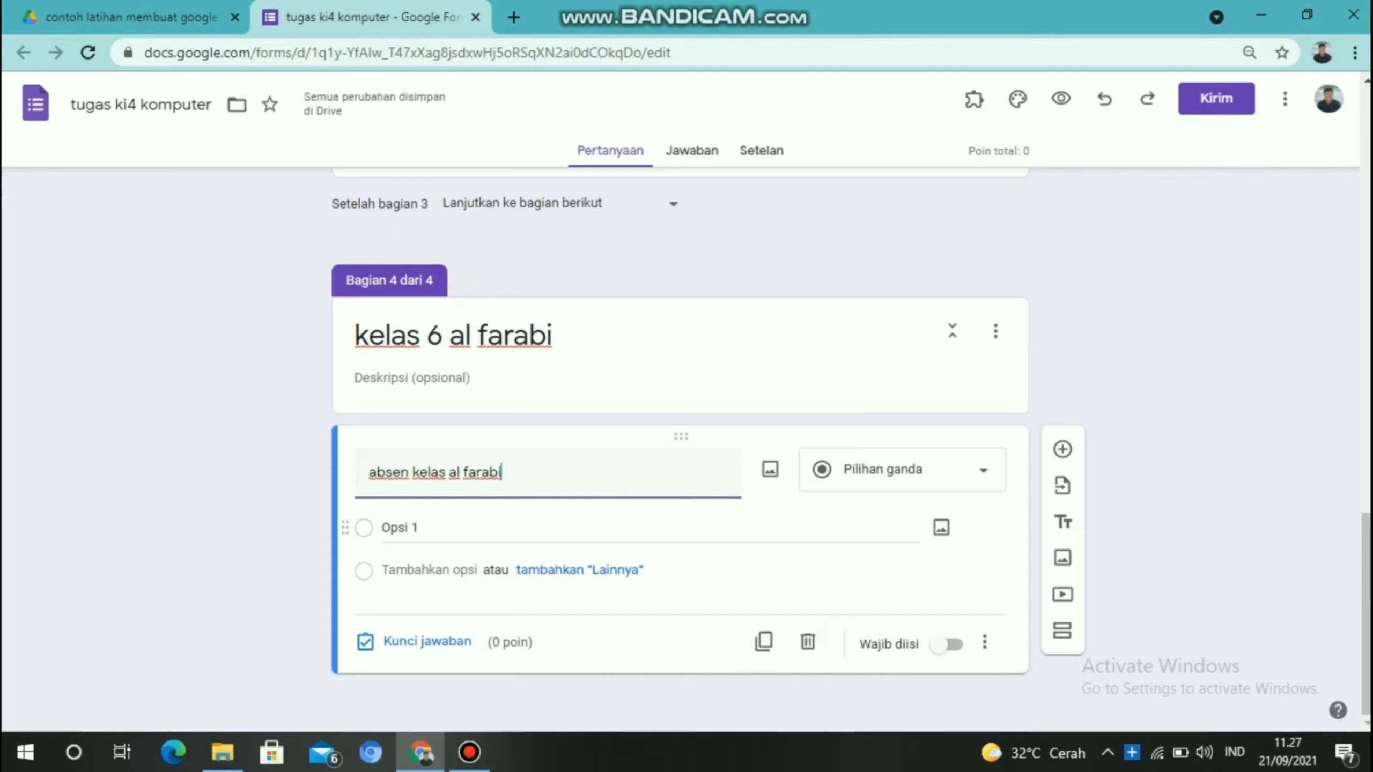
Enter three students' names as options of the "absen kelas al farabi" question and set its type to Drop-down
left_click(412, 527)
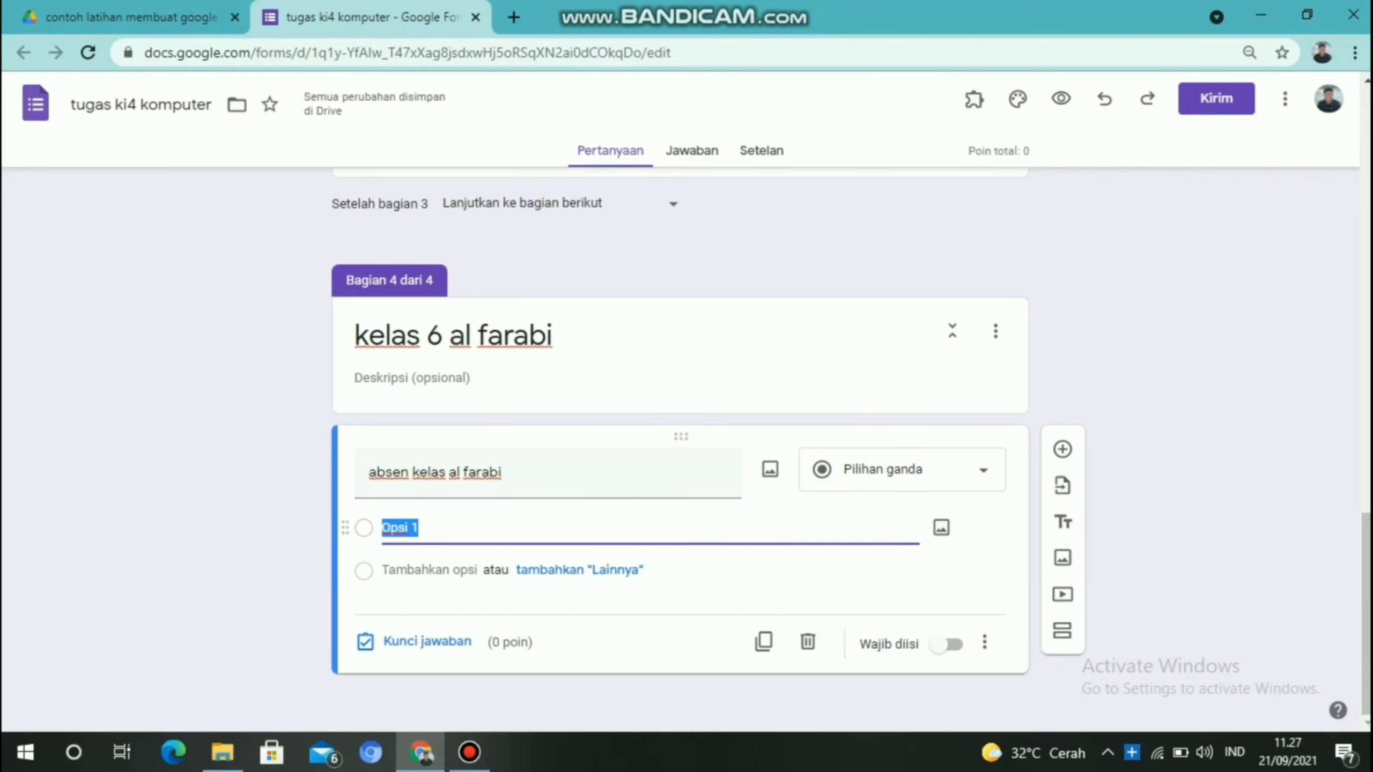
type("ihsan")
key("Return")
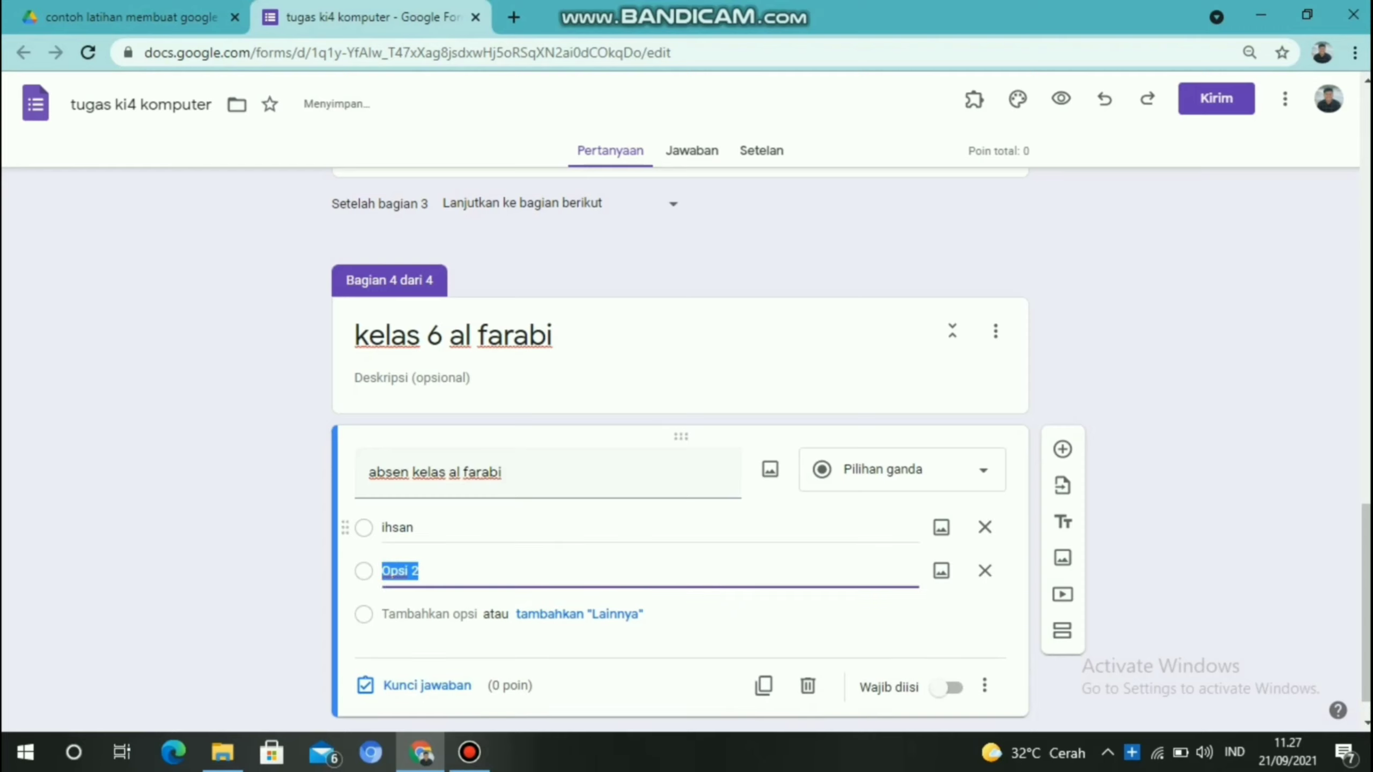
type("upin")
key("Return")
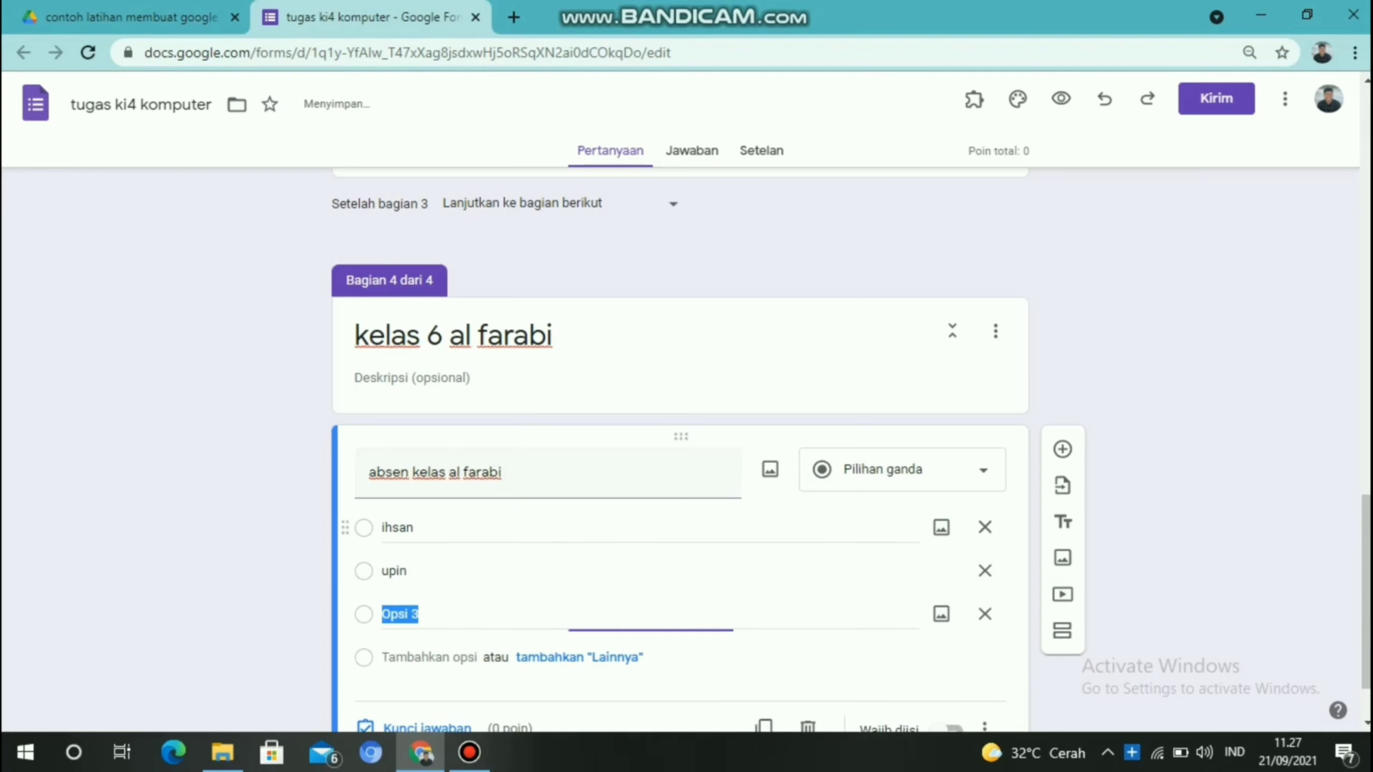
type("ipin")
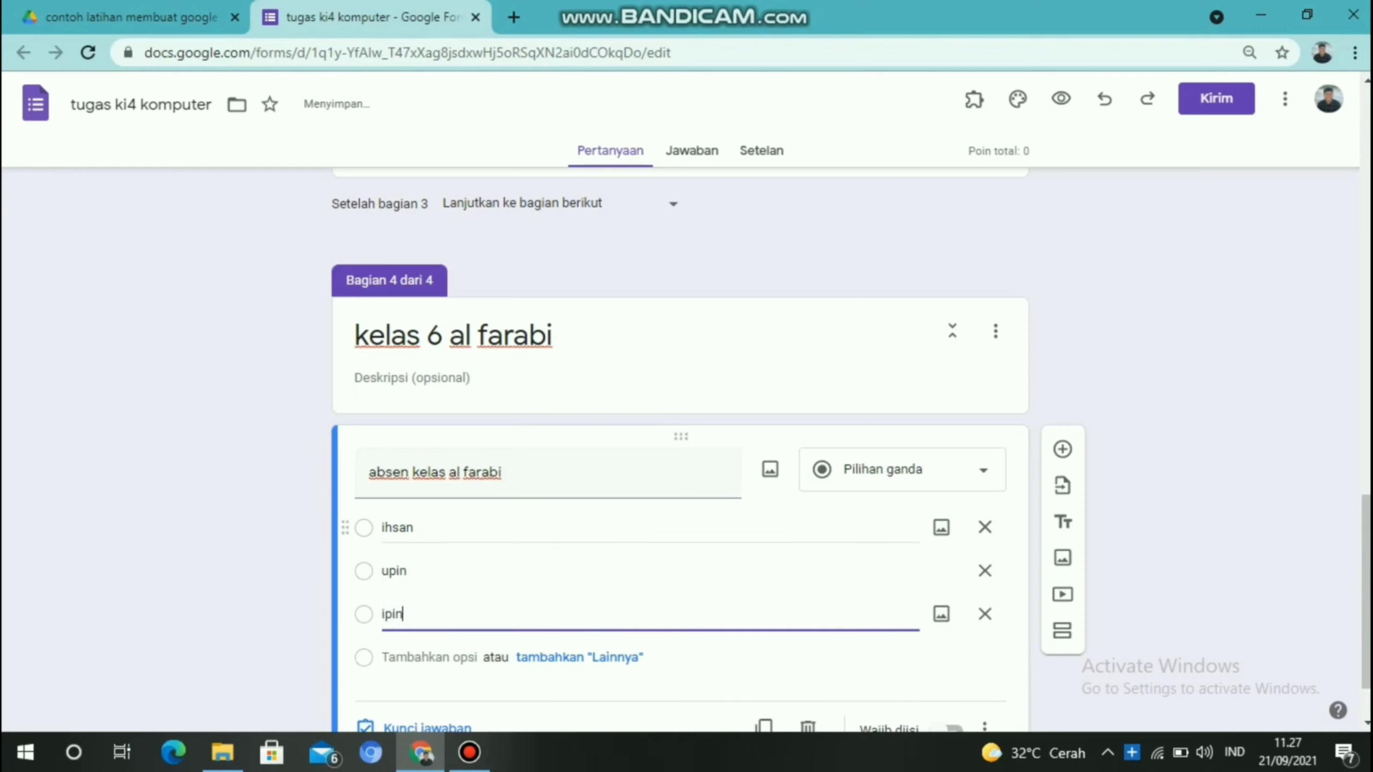
left_click(902, 469)
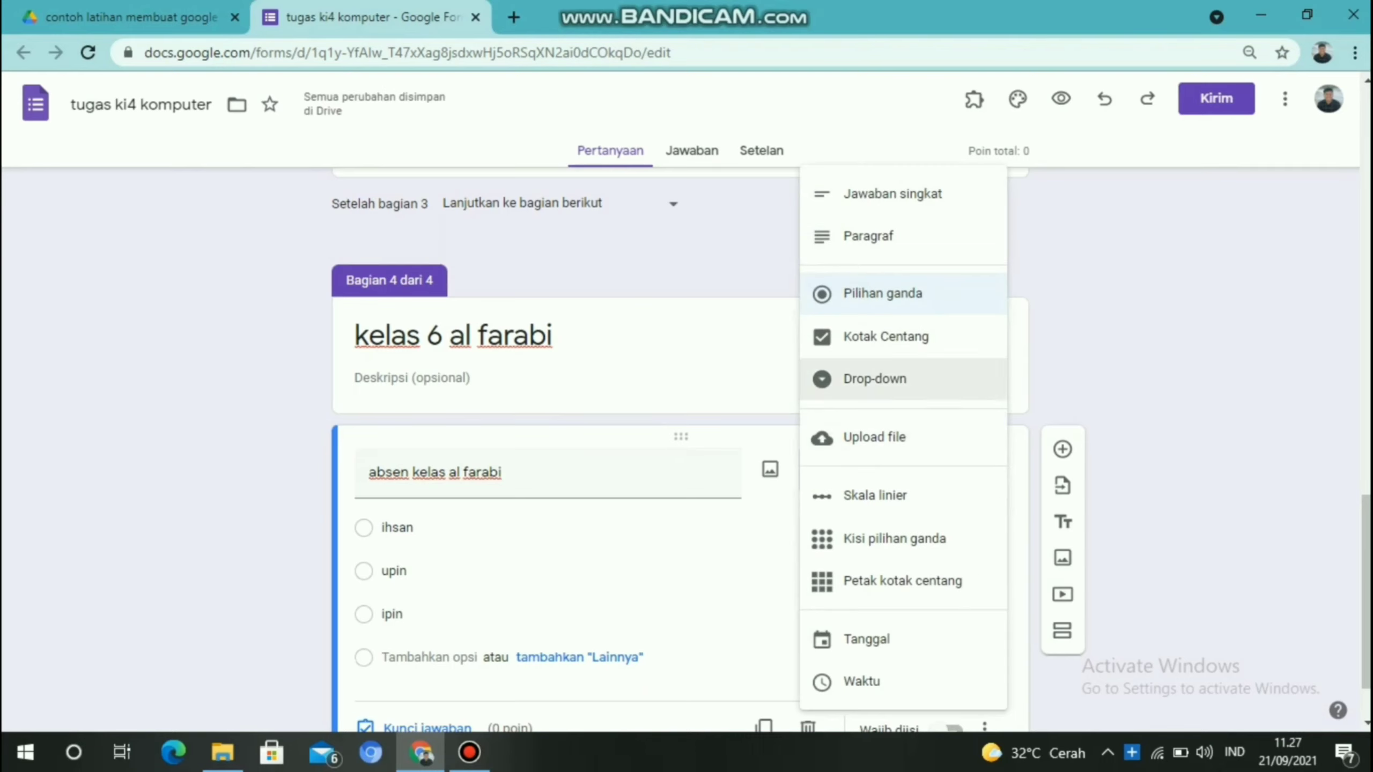
left_click(887, 379)
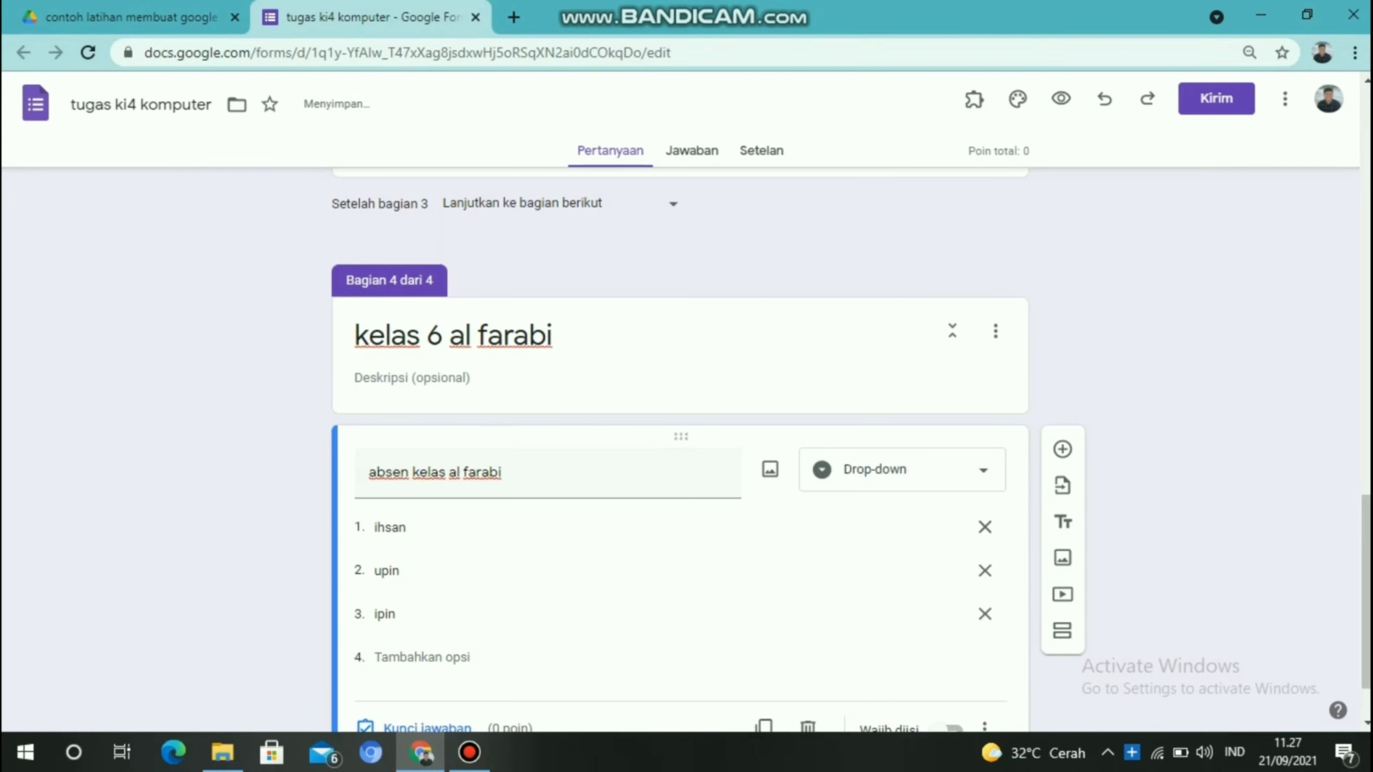
Turn on "Buka bagian berdasarkan jawaban" for the "pilih kelas" question in section 2
scroll(686, 454, "up", 1)
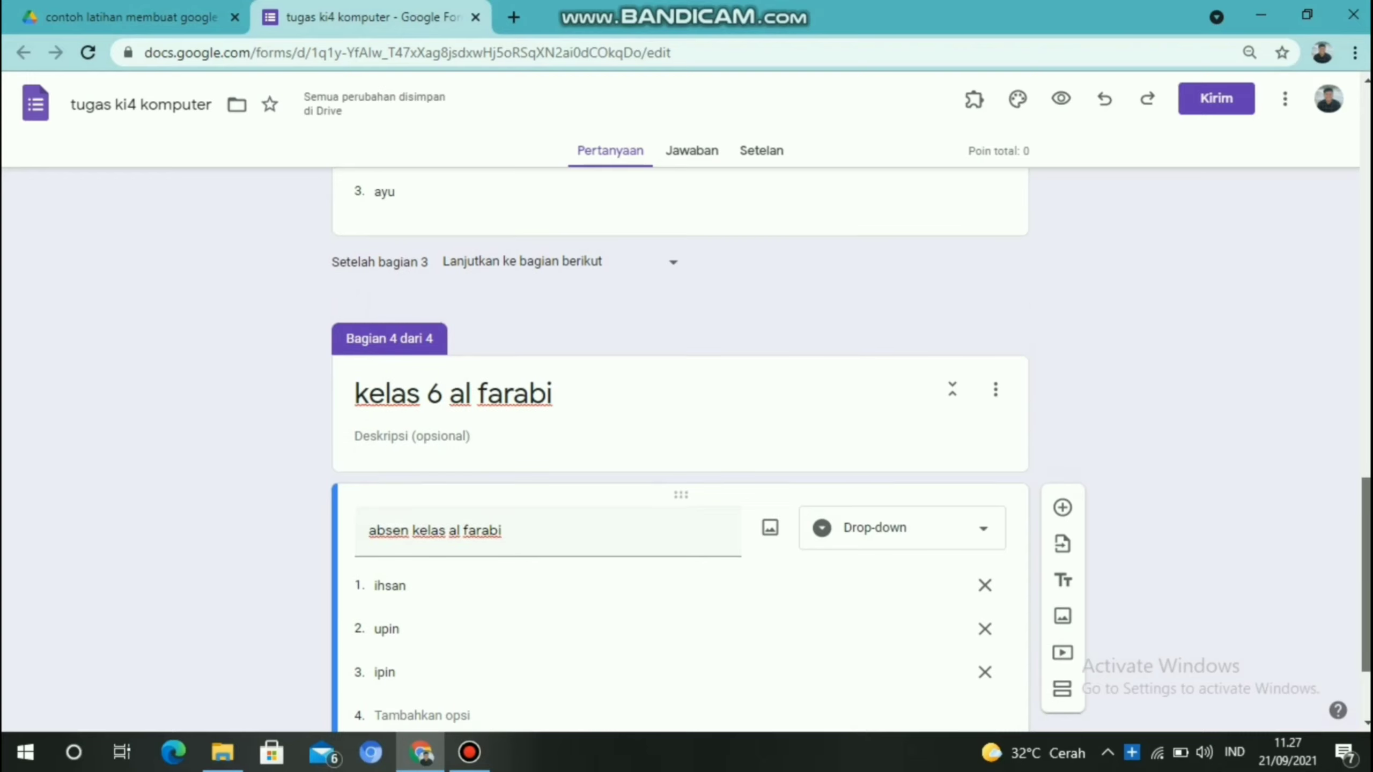
scroll(680, 454, "up", 20)
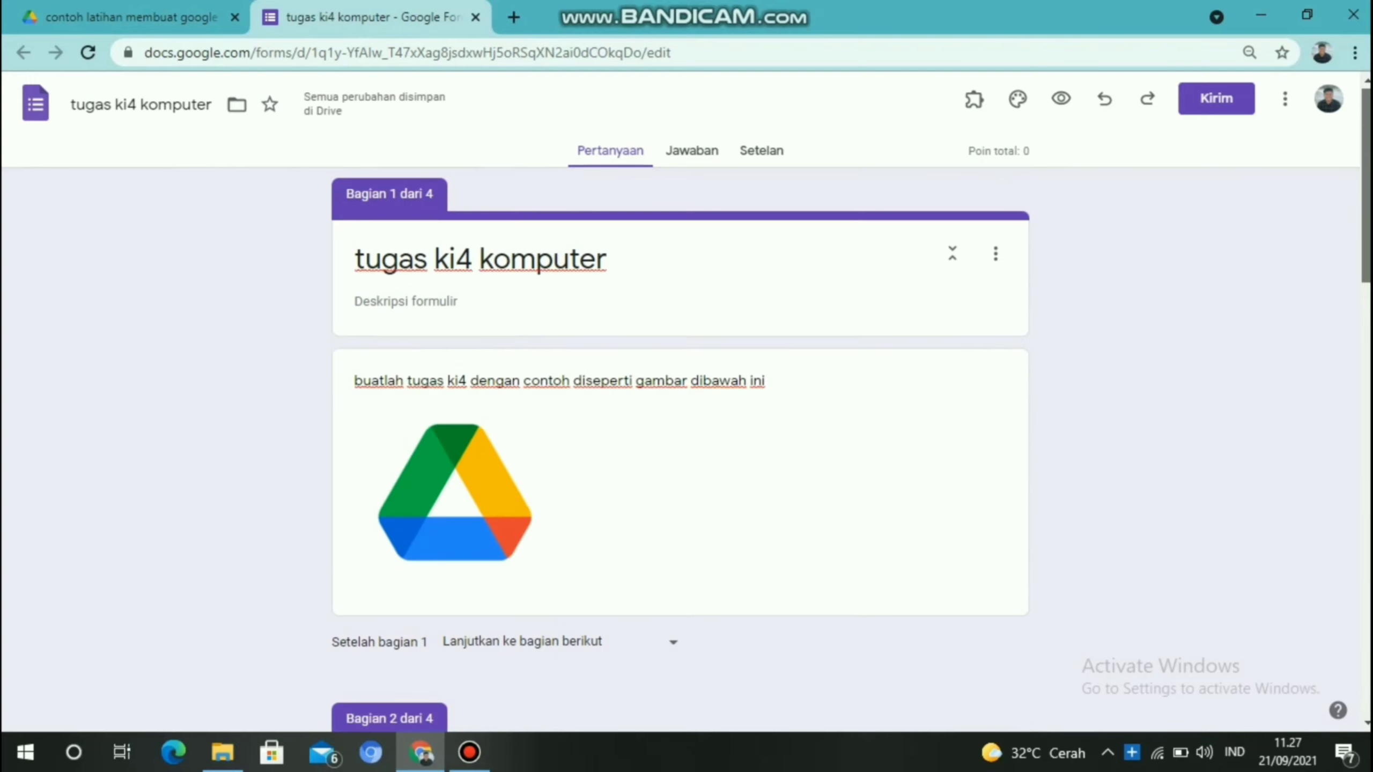
scroll(680, 454, "down", 9)
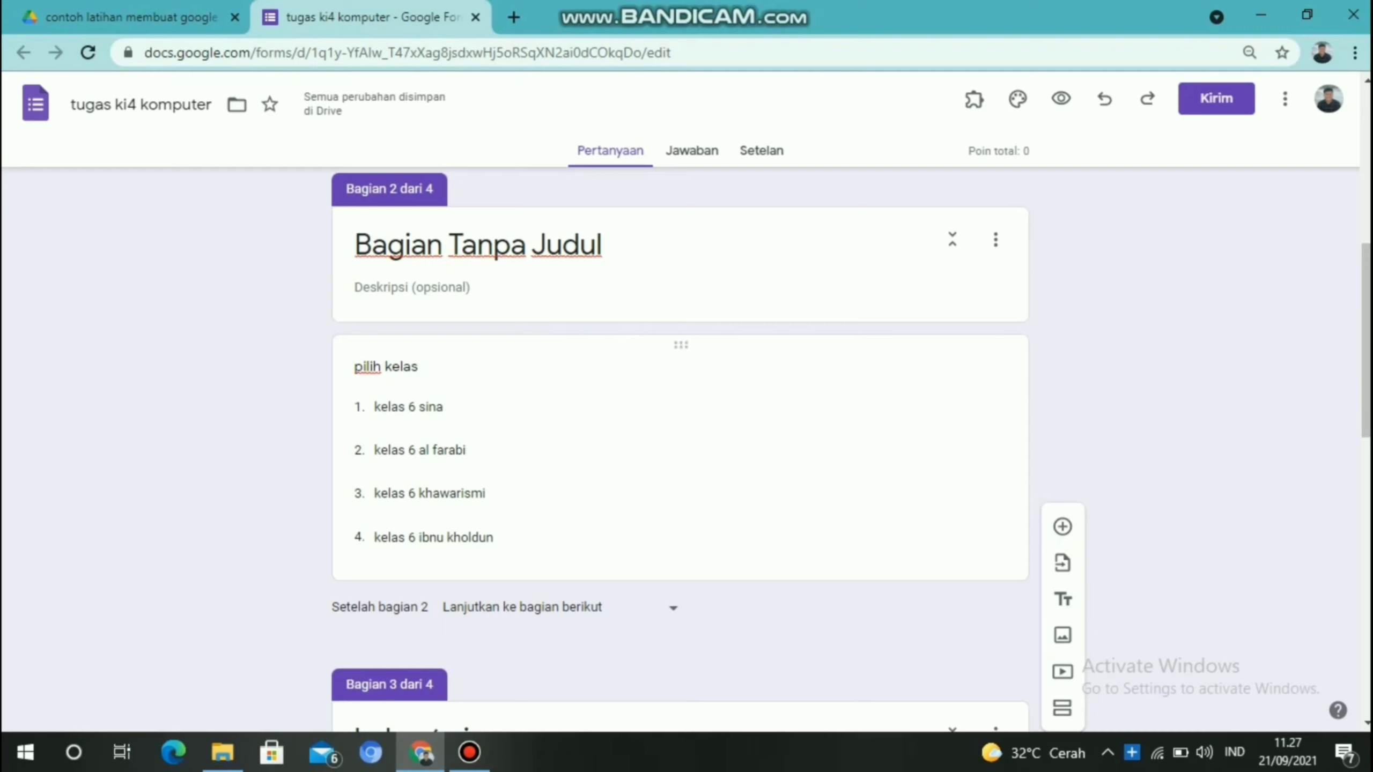
left_click(694, 449)
left_click(693, 440)
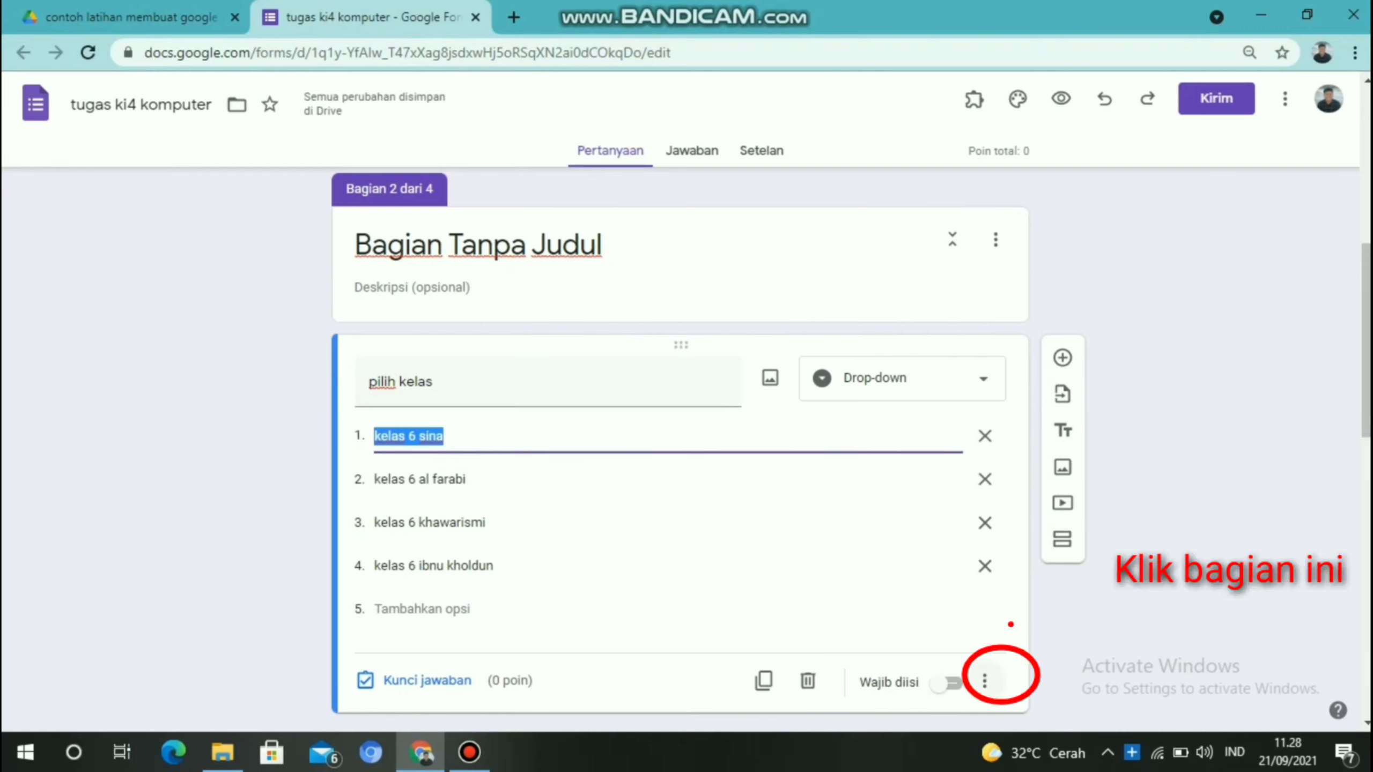
left_click(984, 681)
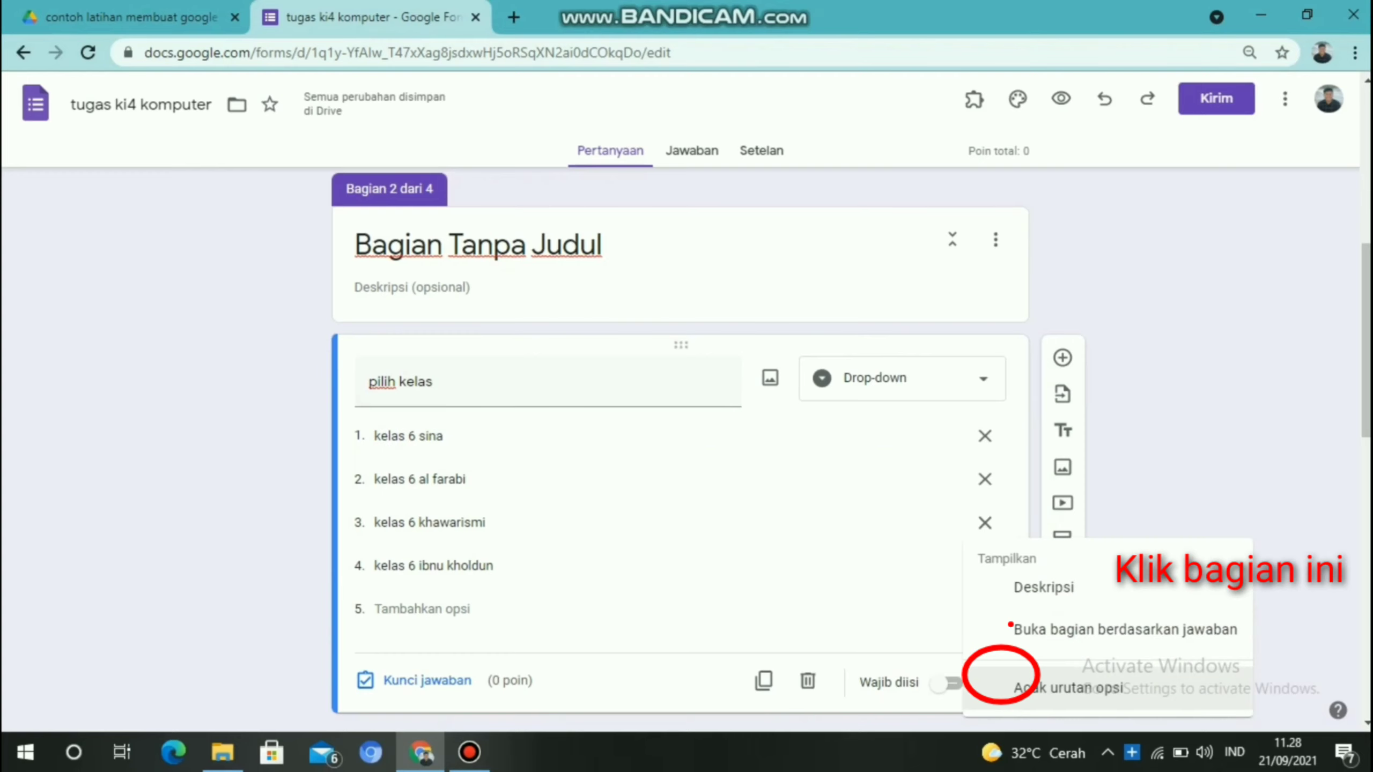
left_click(1009, 629)
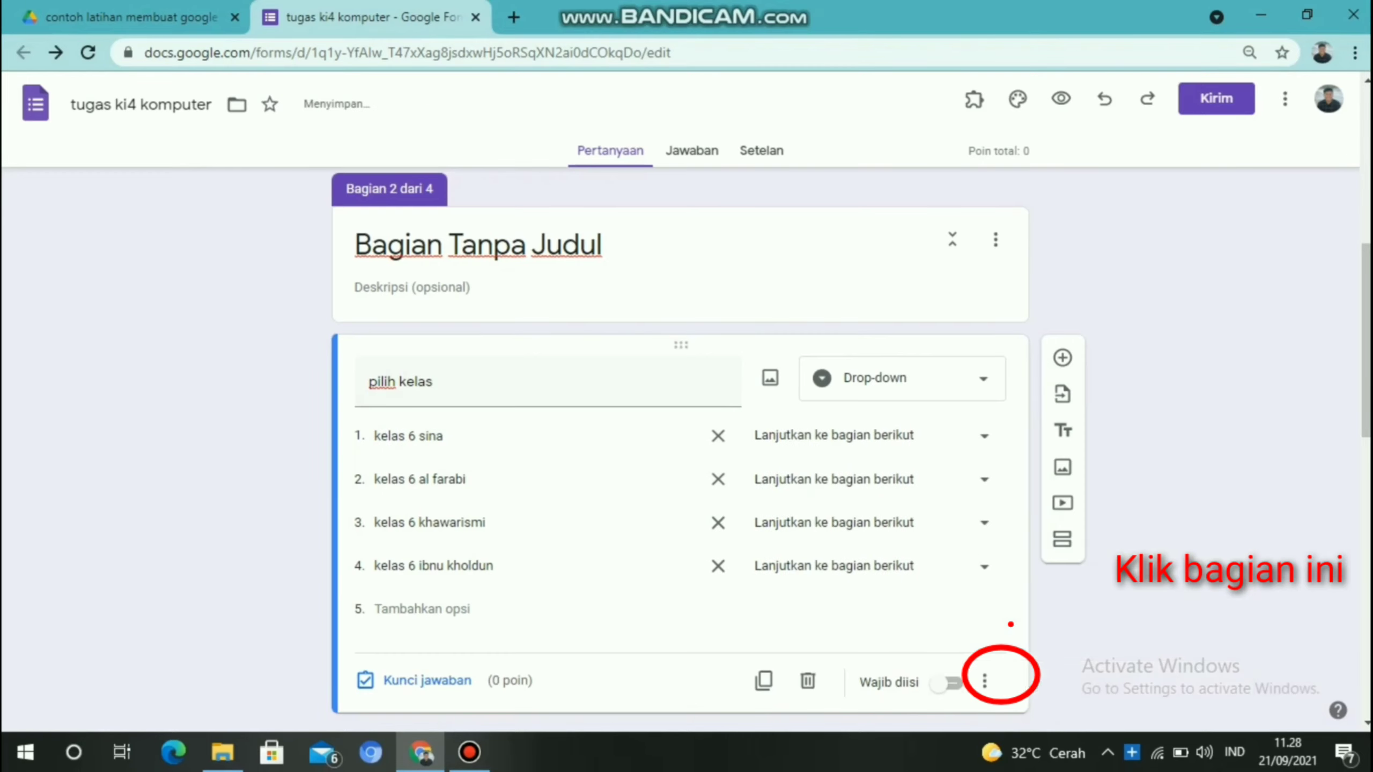
Link the option "kelas 6 sina" to section 3 and "kelas 6 al farabi" to section 4
left_click(870, 436)
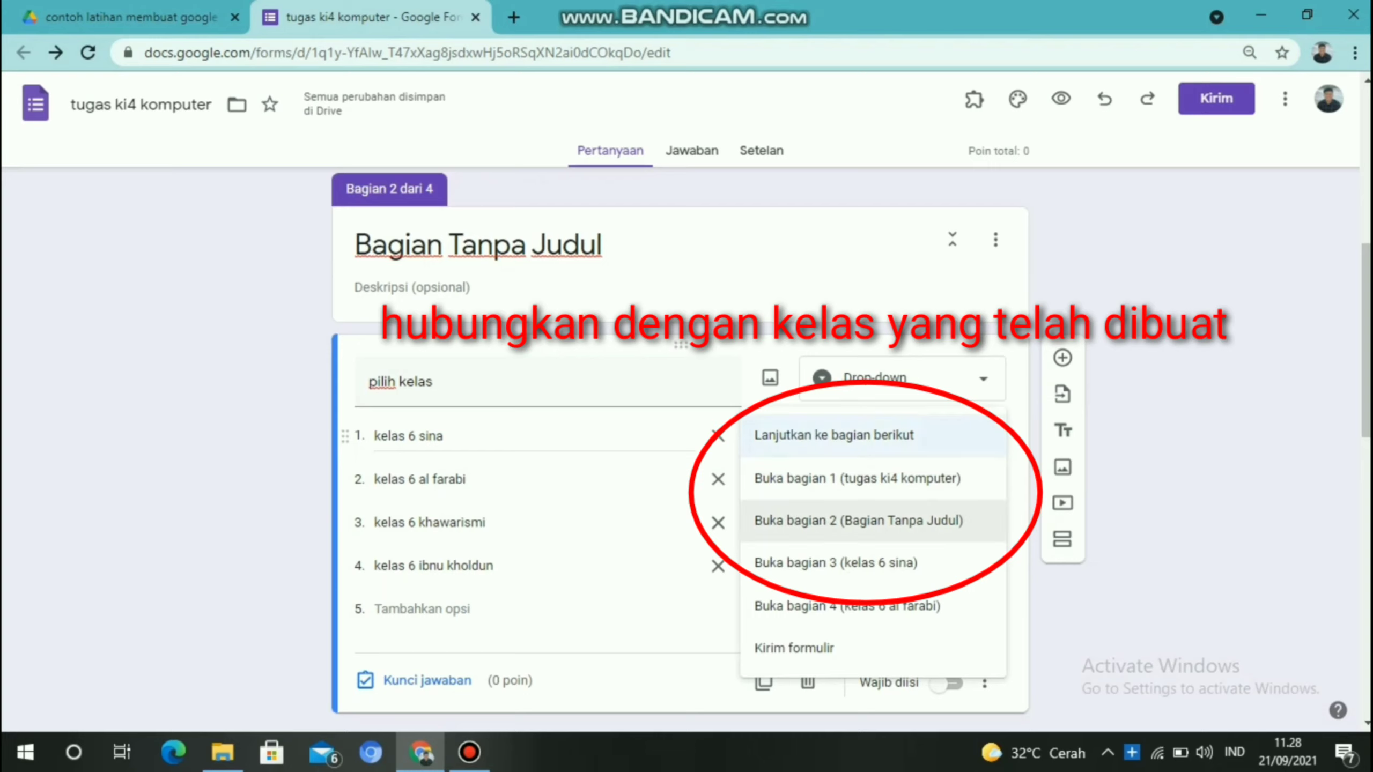
left_click(836, 564)
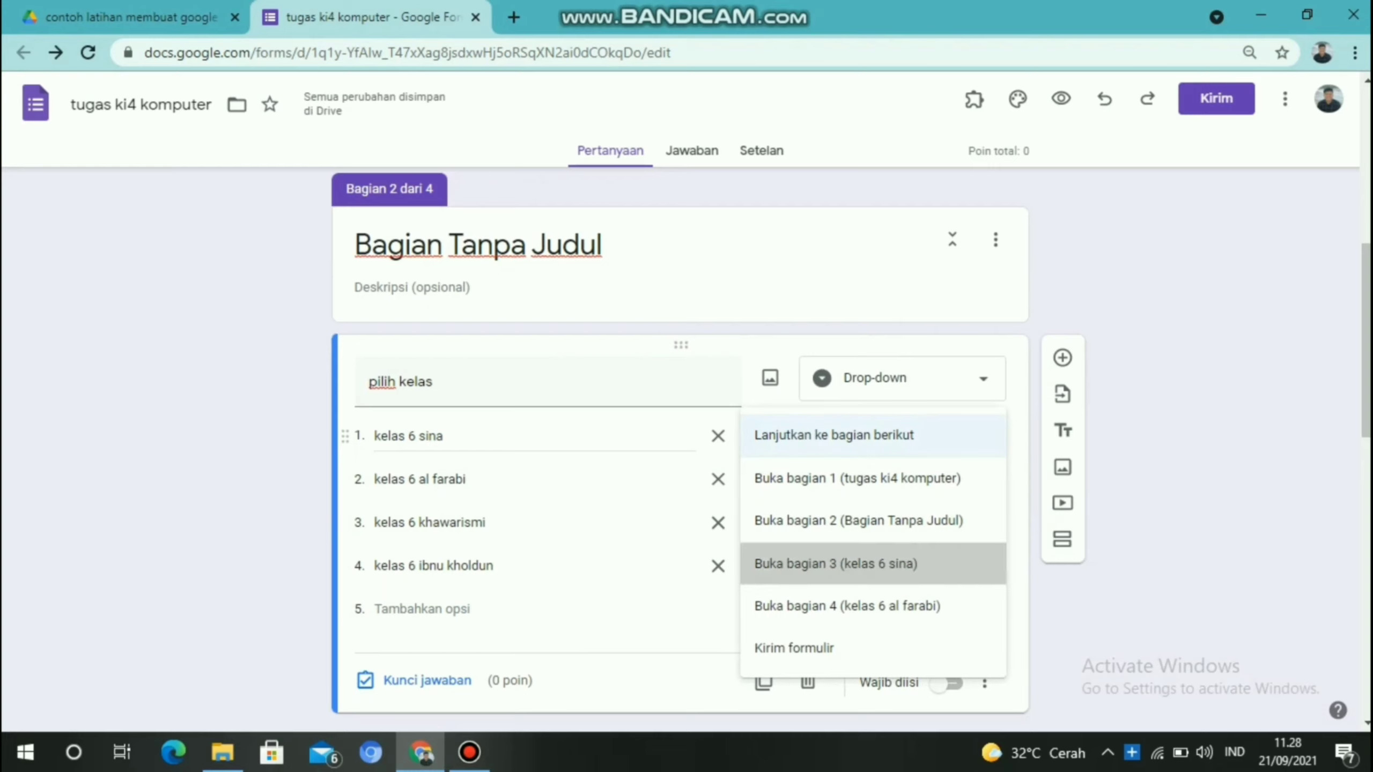
left_click(865, 479)
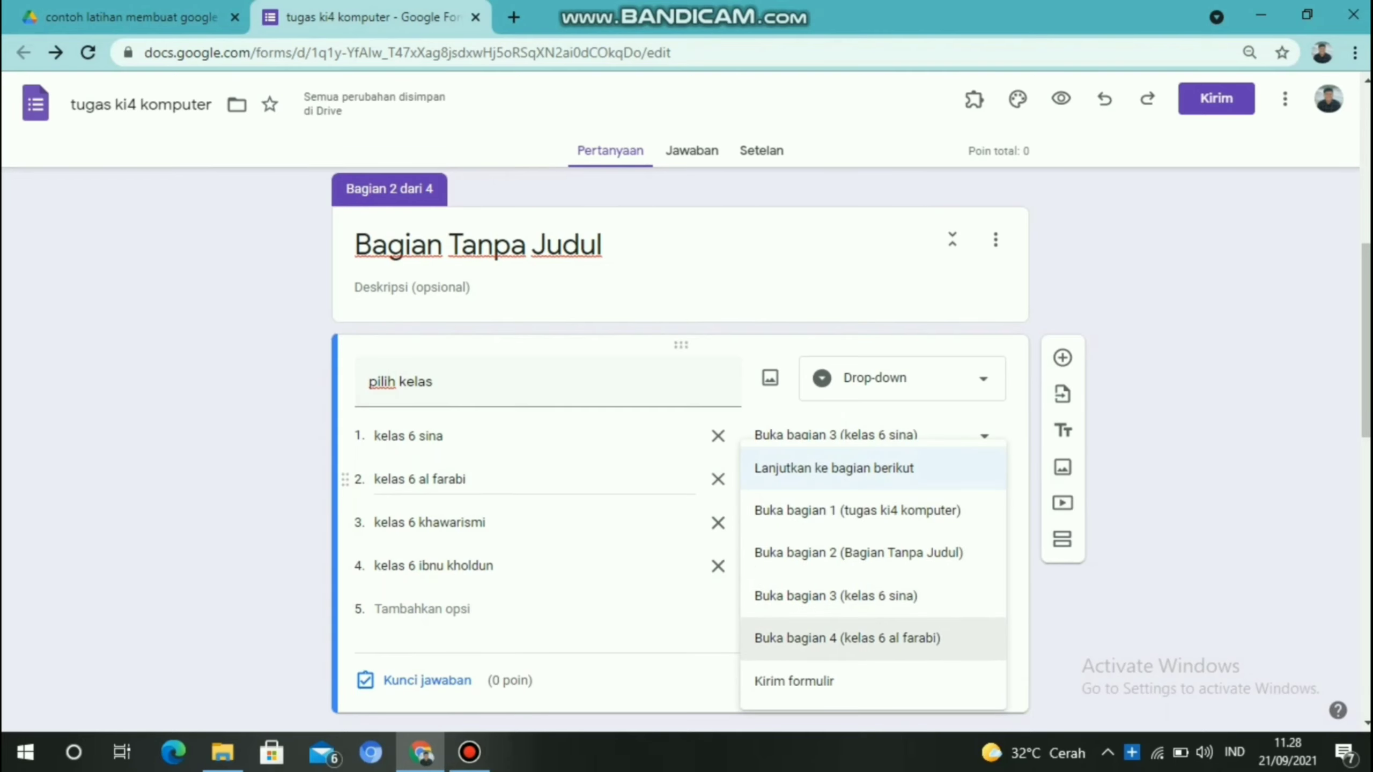
left_click(847, 639)
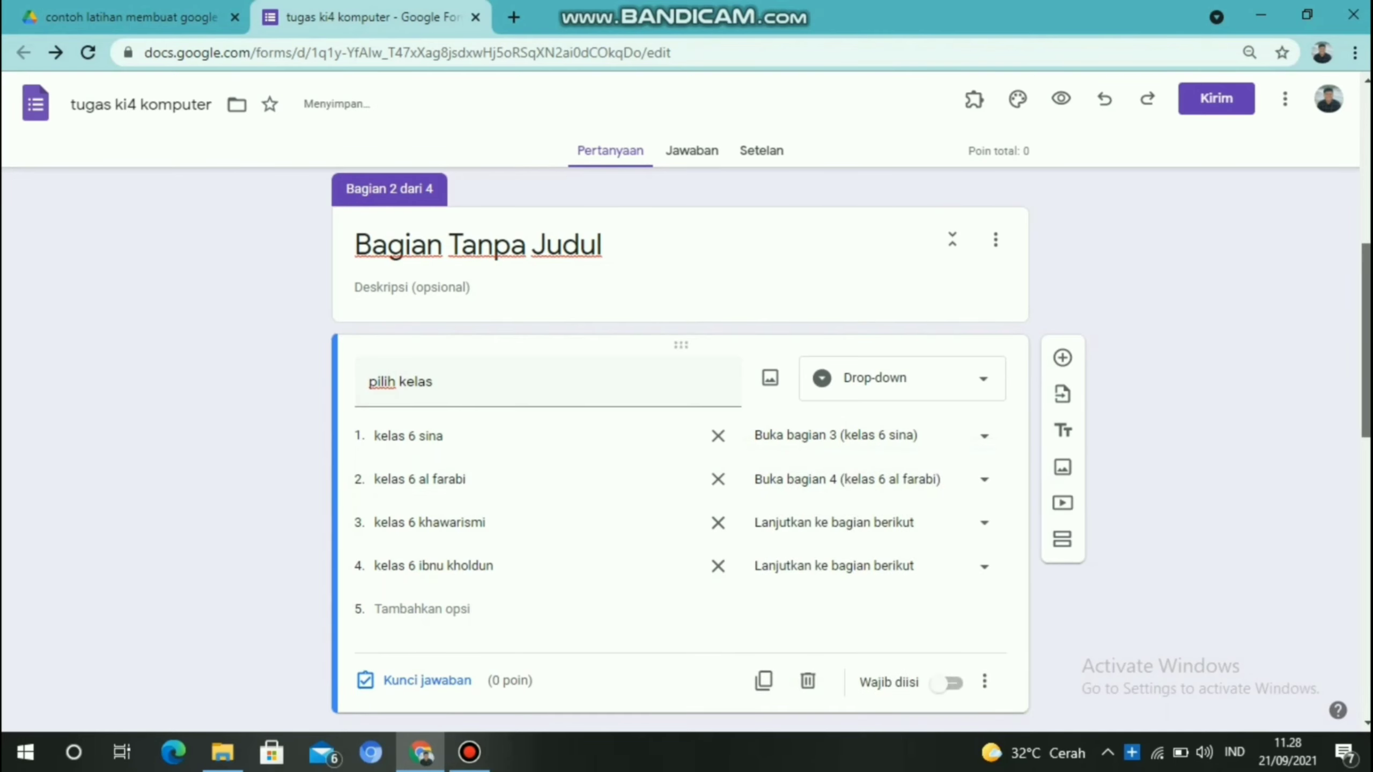
Preview the form, choose "kelas 6 sina" for "pilih kelas" and continue to the following section
scroll(680, 449, "down", 5)
scroll(680, 449, "up", 6)
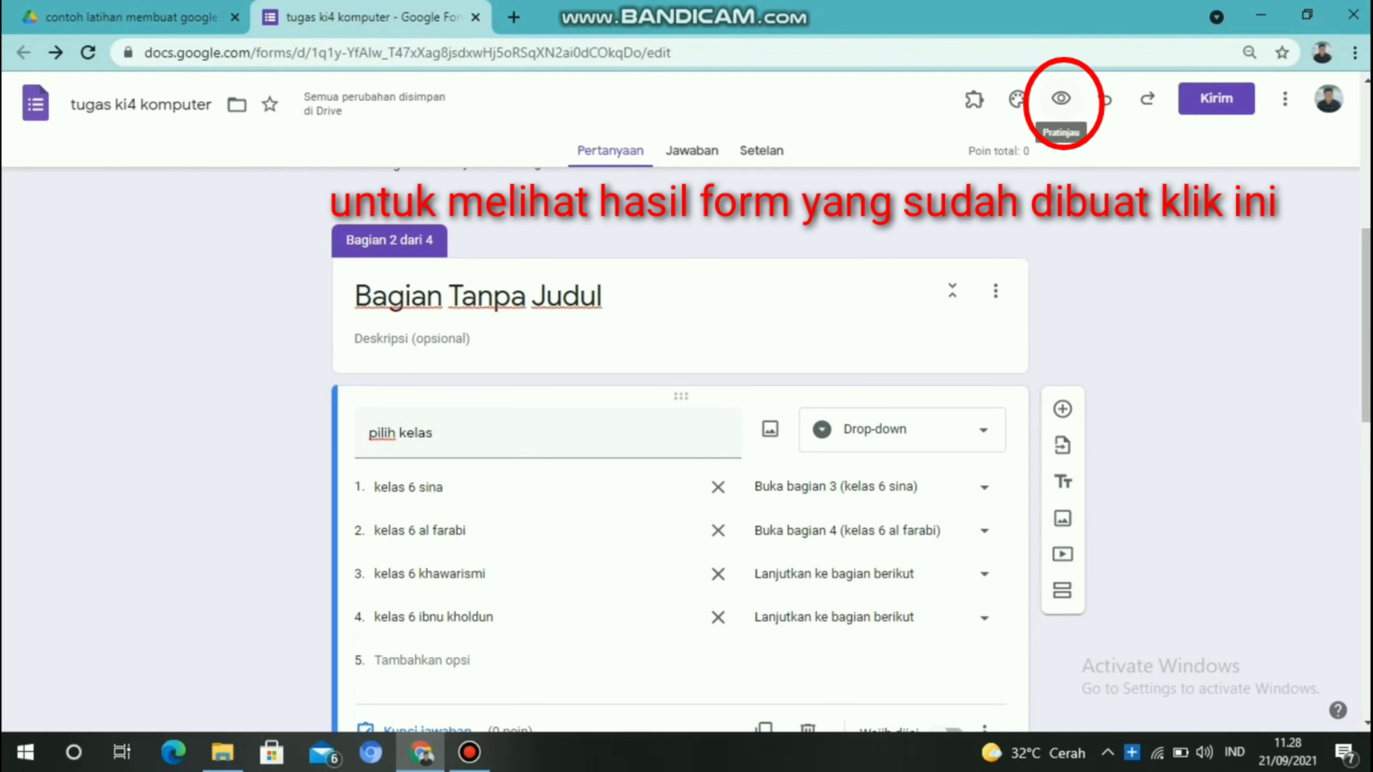
left_click(1060, 98)
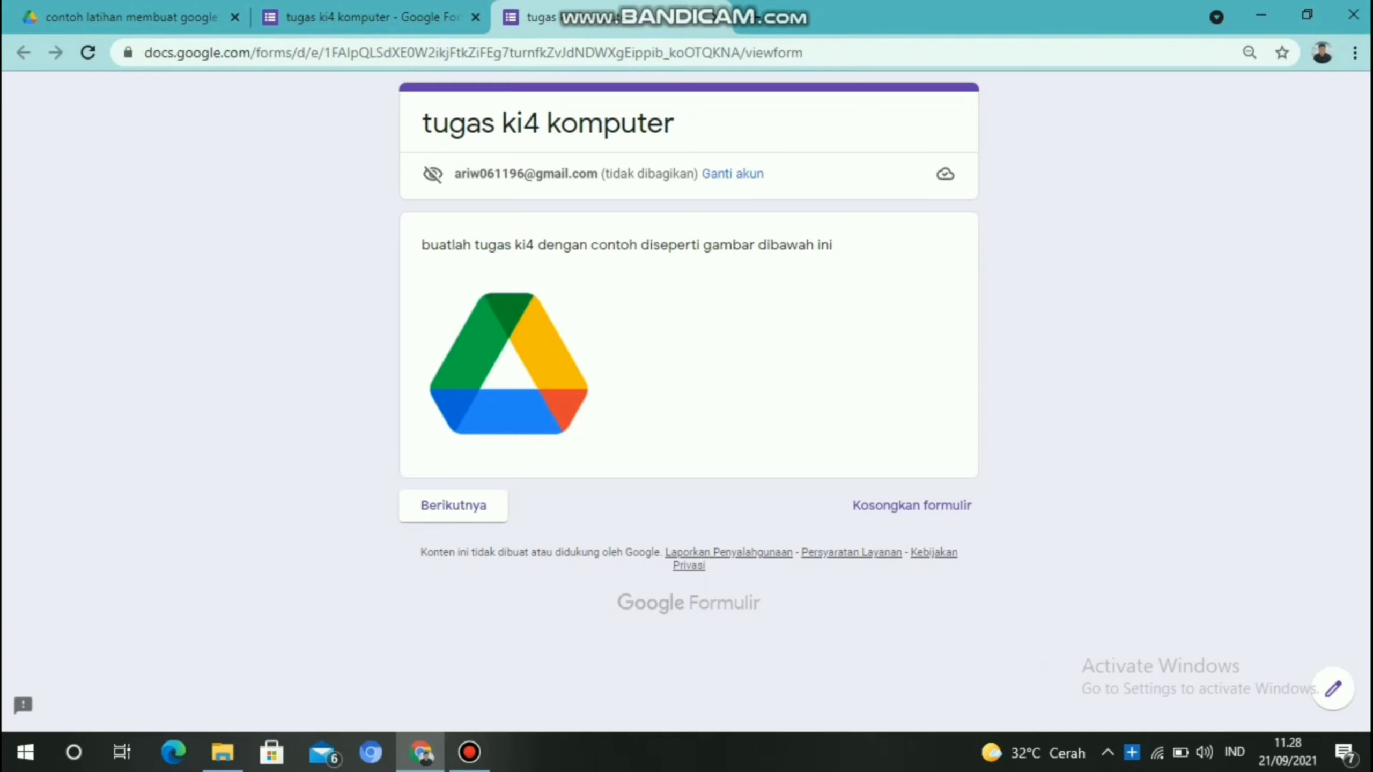
left_click(453, 505)
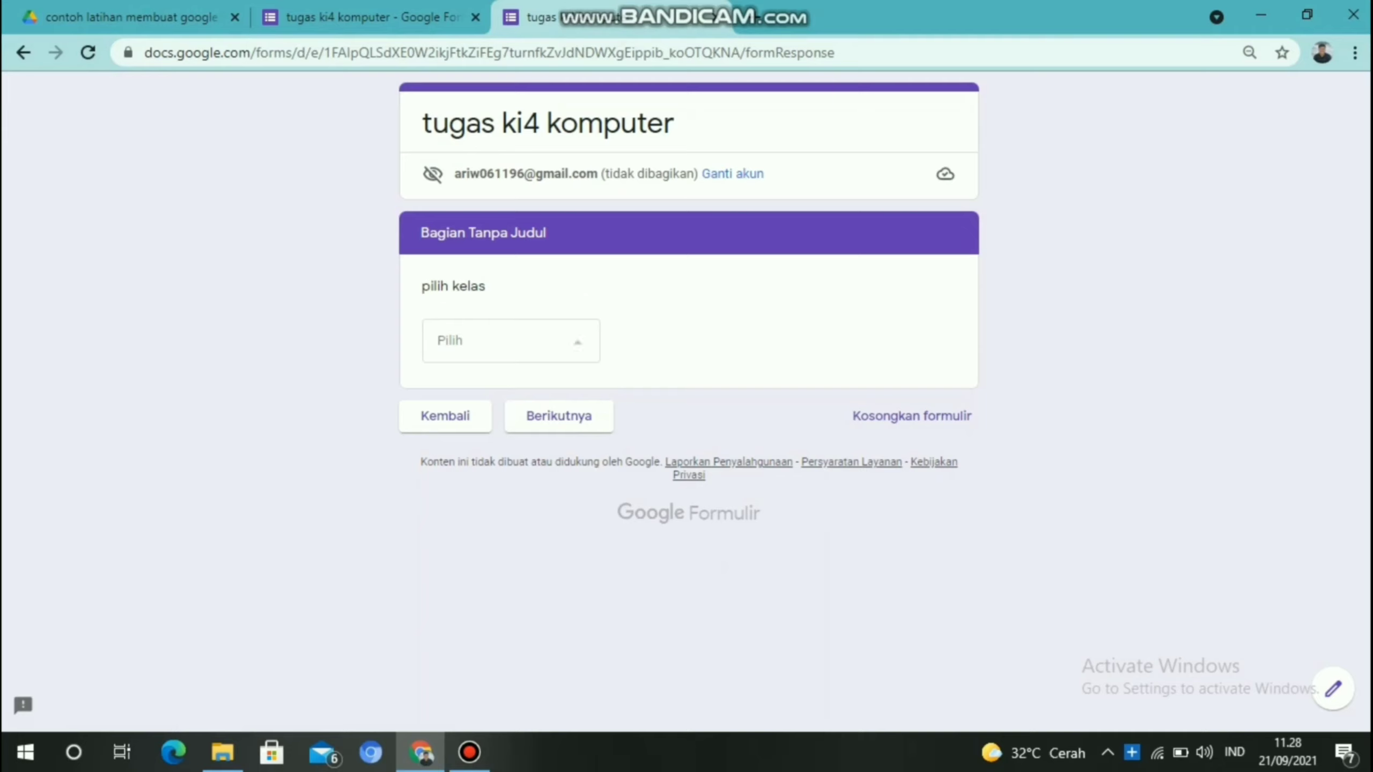
left_click(470, 397)
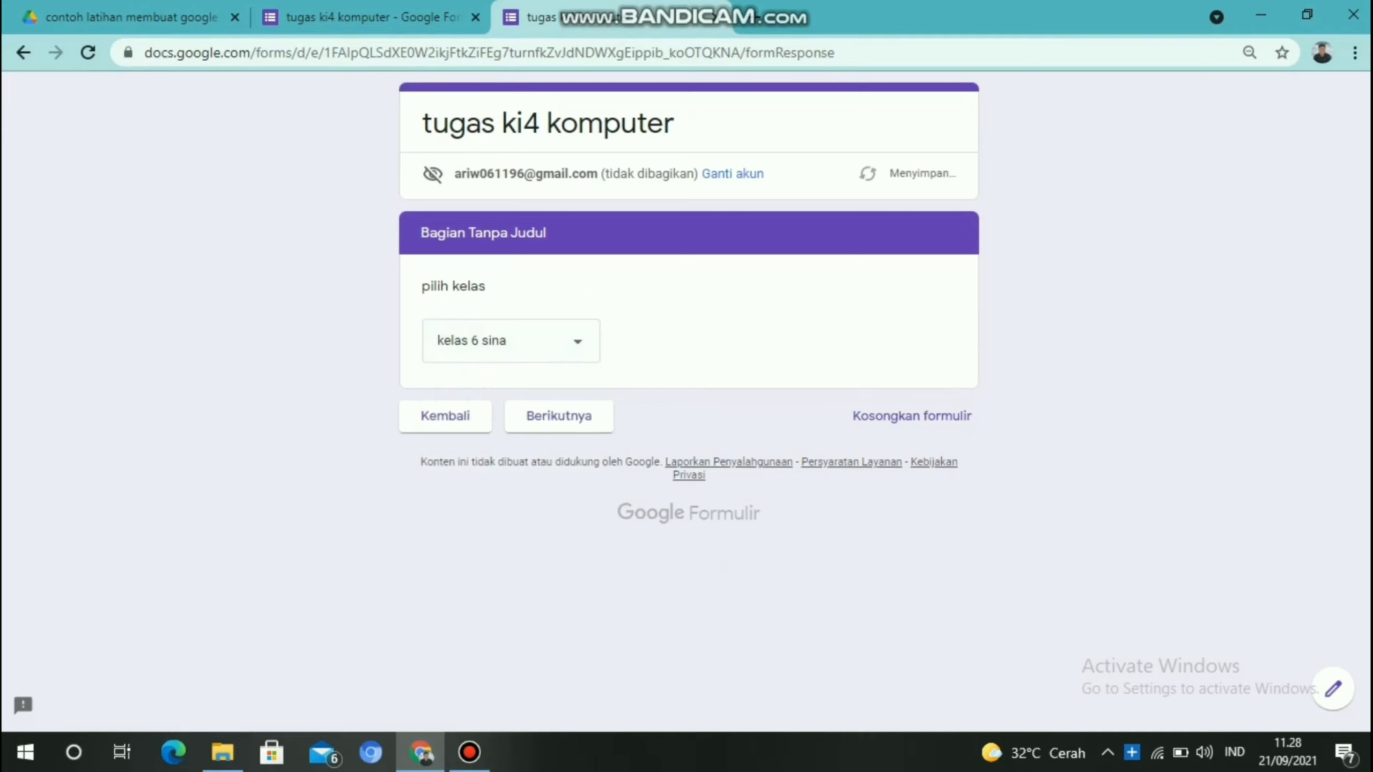
left_click(558, 415)
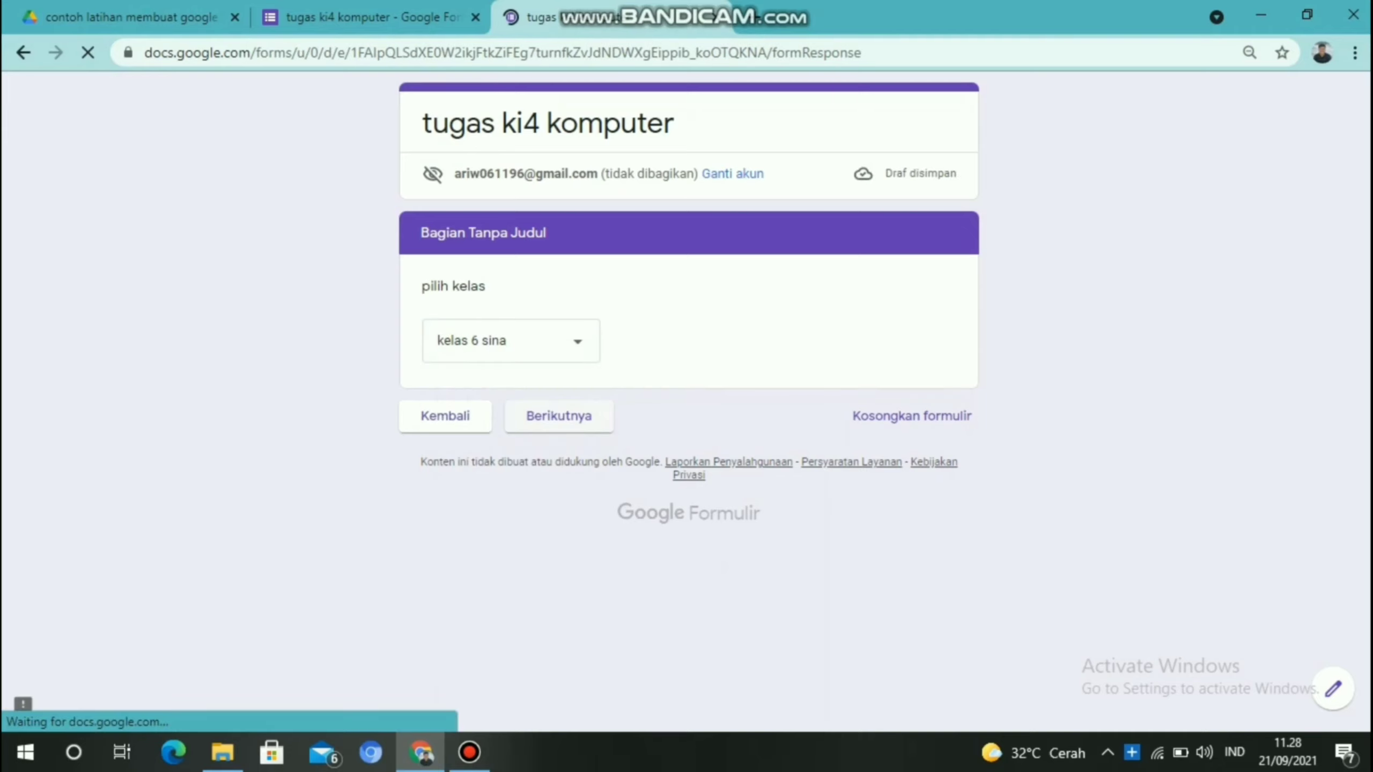
View the answer options of "absen kelas sina" in the preview and return to the "pilih kelas" question
left_click(471, 340)
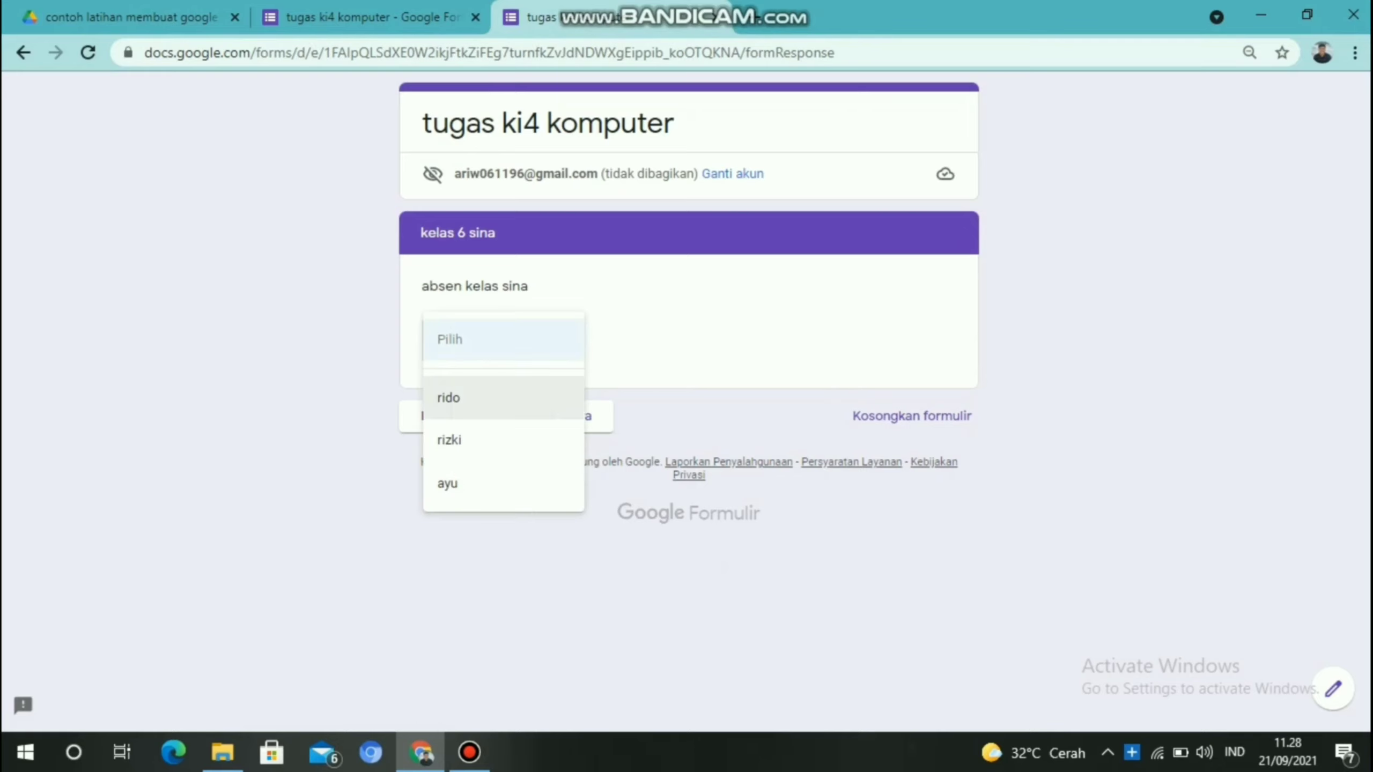
left_click(445, 416)
left_click(445, 415)
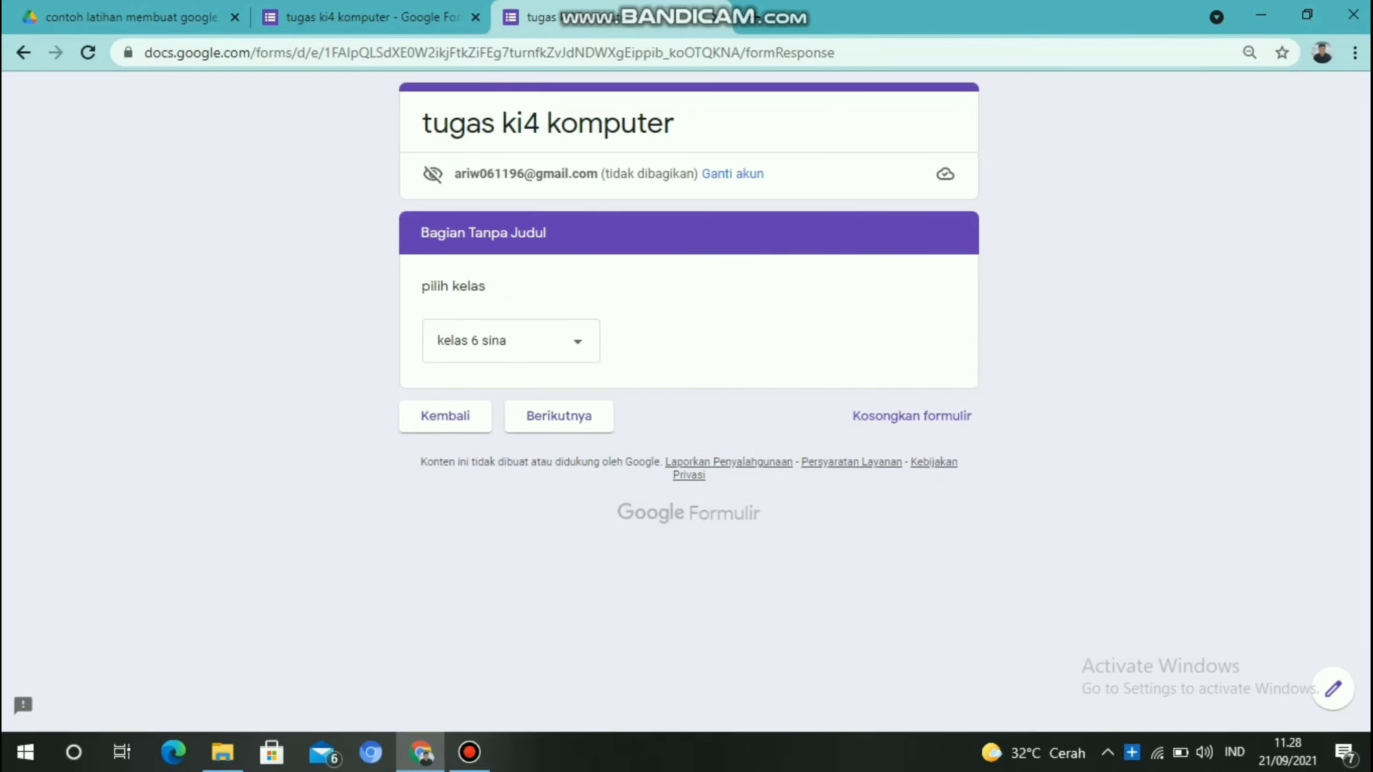
Choose "kelas 6 al farabi" in the preview, continue to its section to view the attendance options, and close the preview
left_click(487, 340)
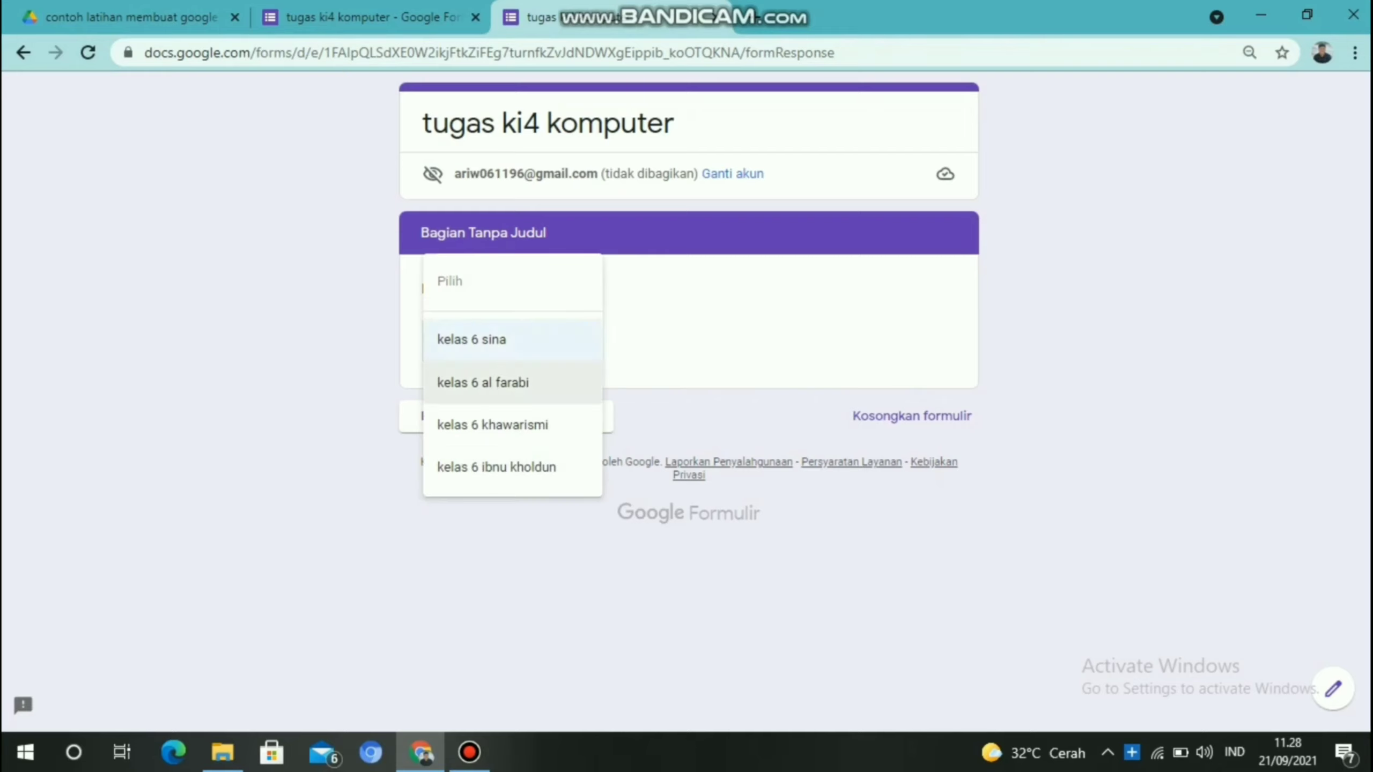
left_click(483, 383)
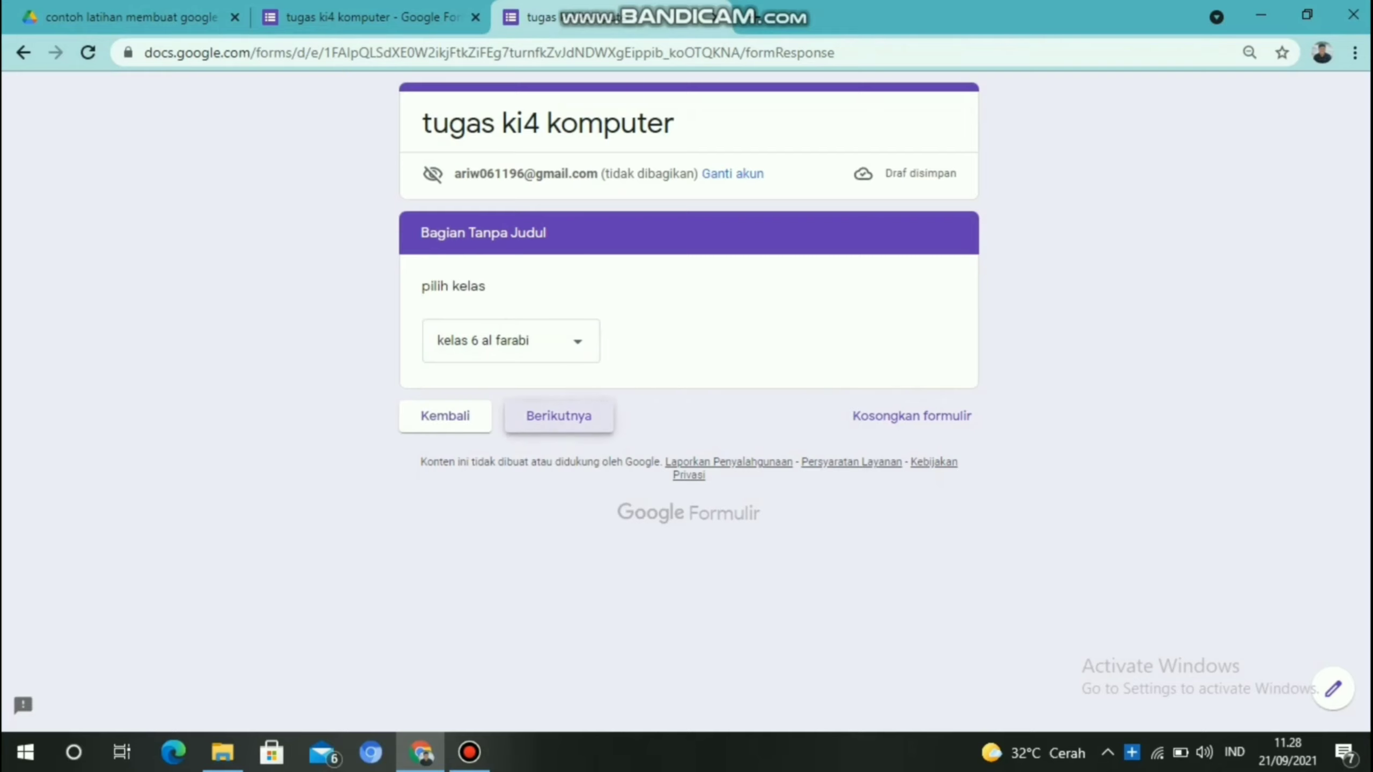
left_click(559, 416)
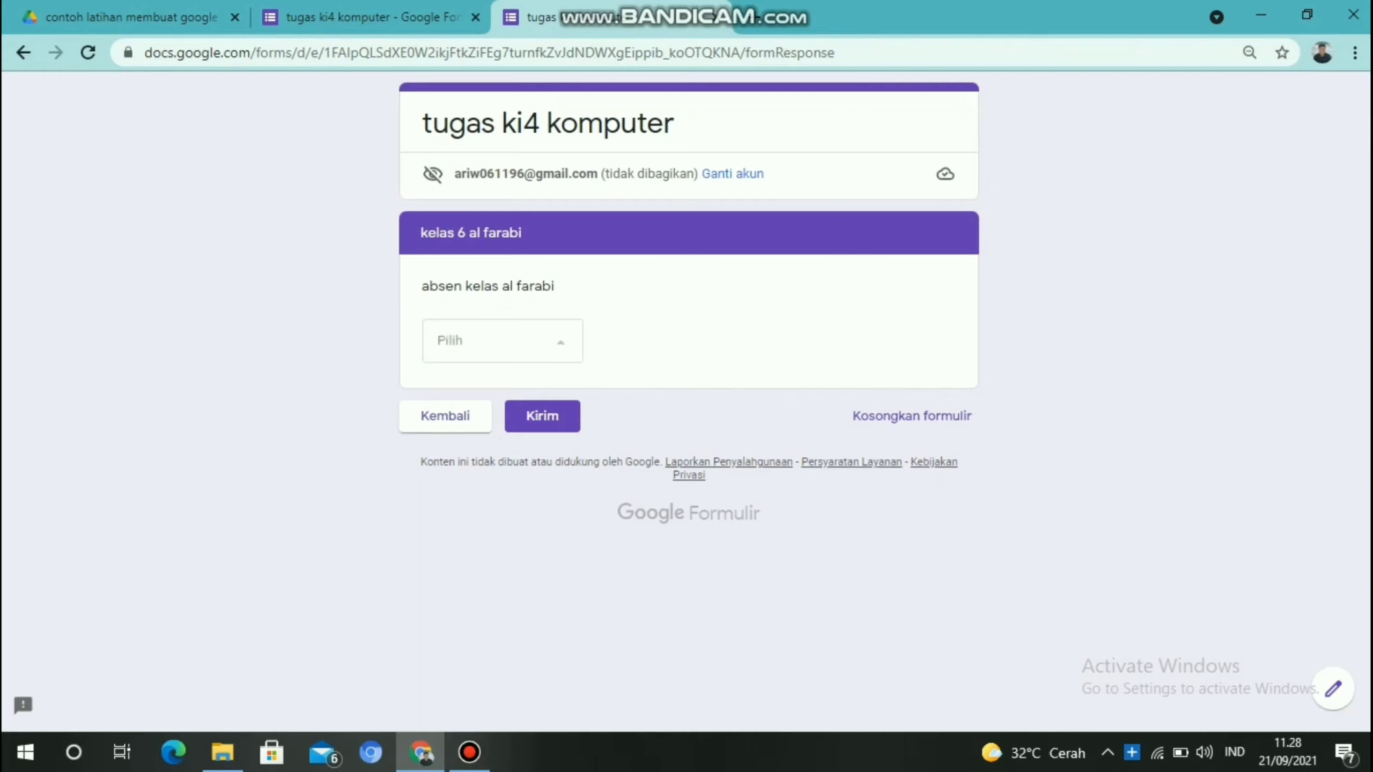
left_click(470, 340)
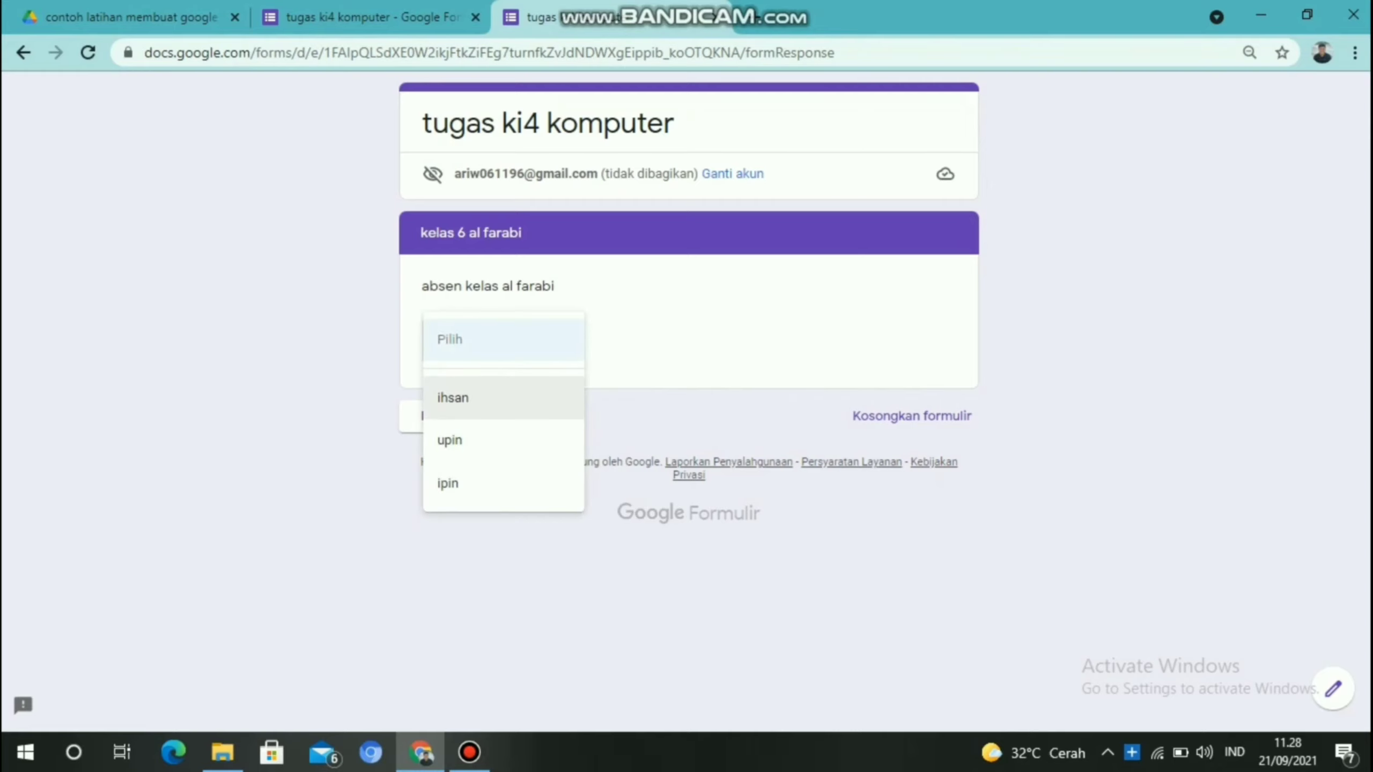
left_click(470, 398)
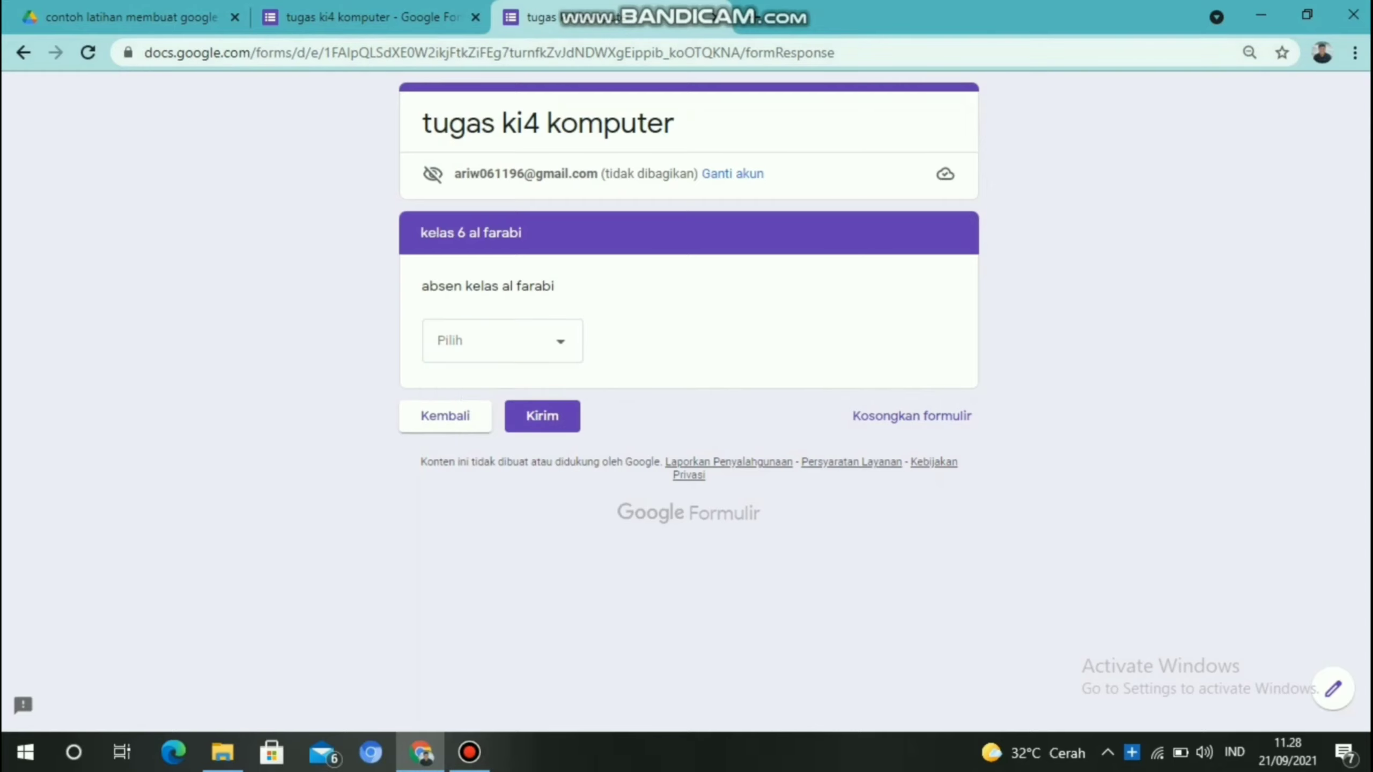
key("ctrl+w")
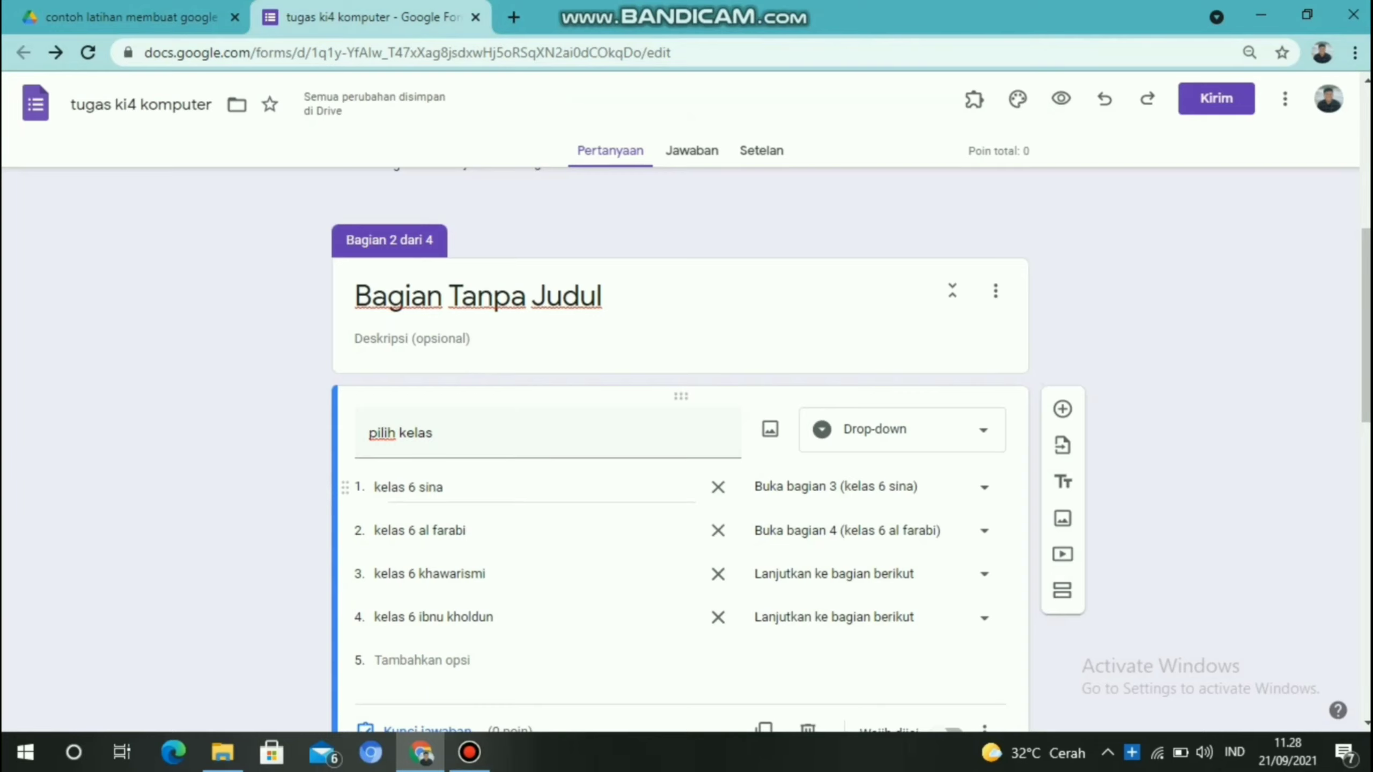
Add an "Upload file" question below "absen kelas al farabi" in section 4 and allow respondents to upload files to Drive
scroll(686, 449, "down", 10)
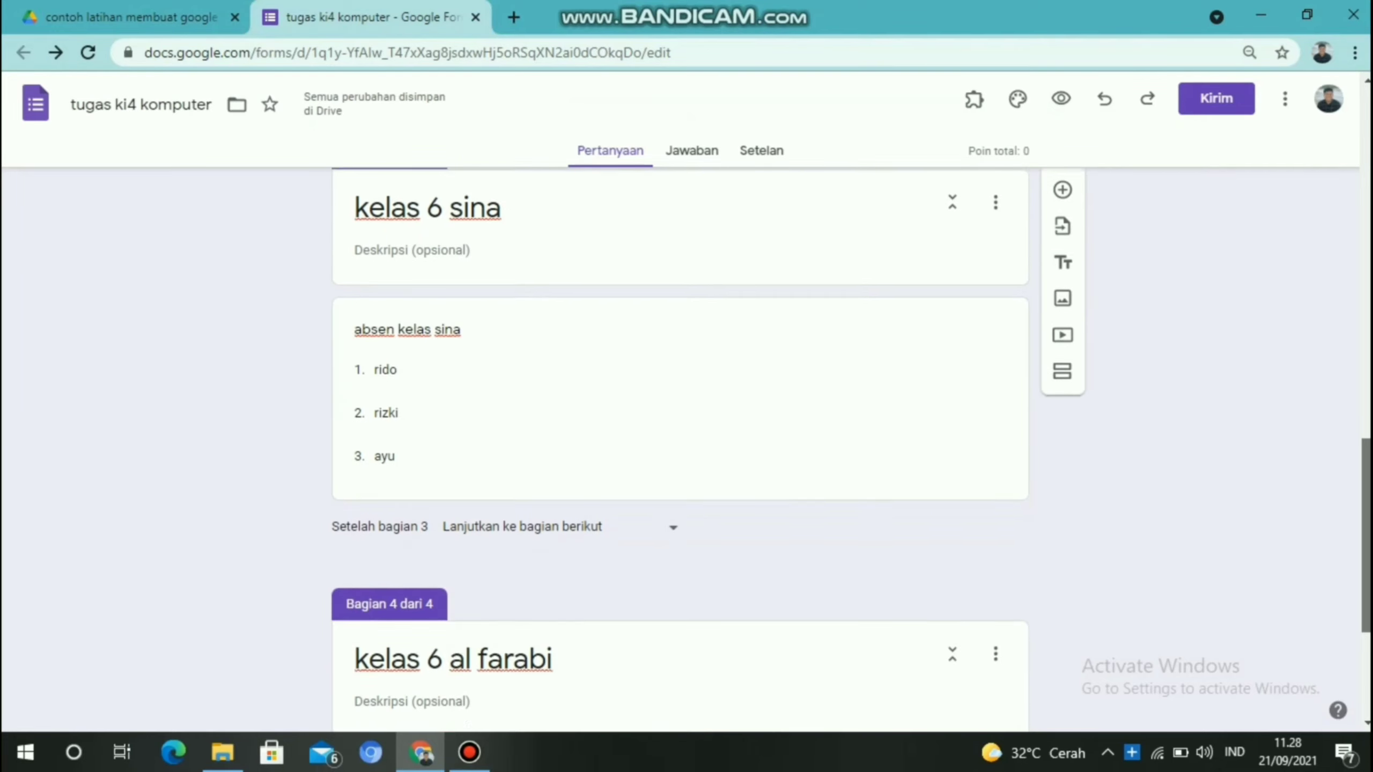
scroll(686, 448, "down", 5)
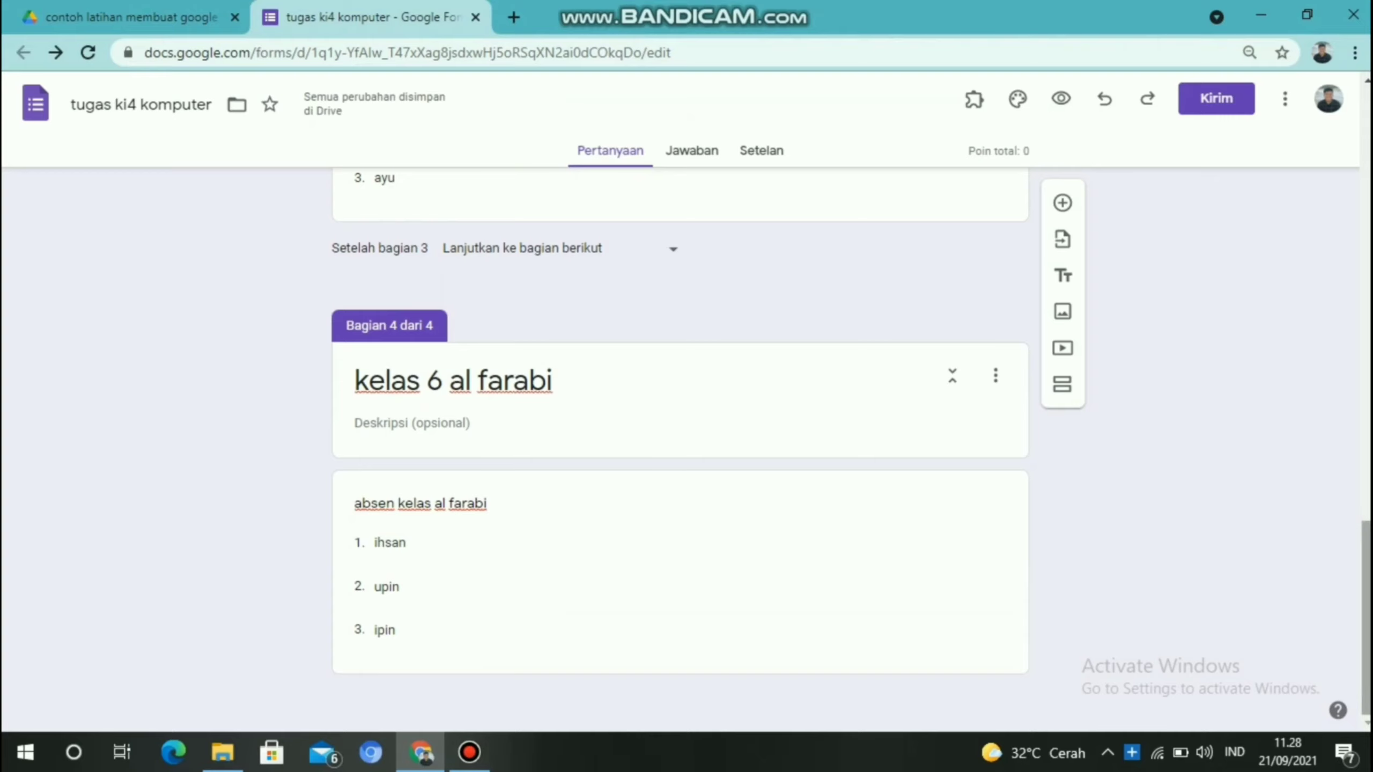
scroll(680, 487, "up", 1)
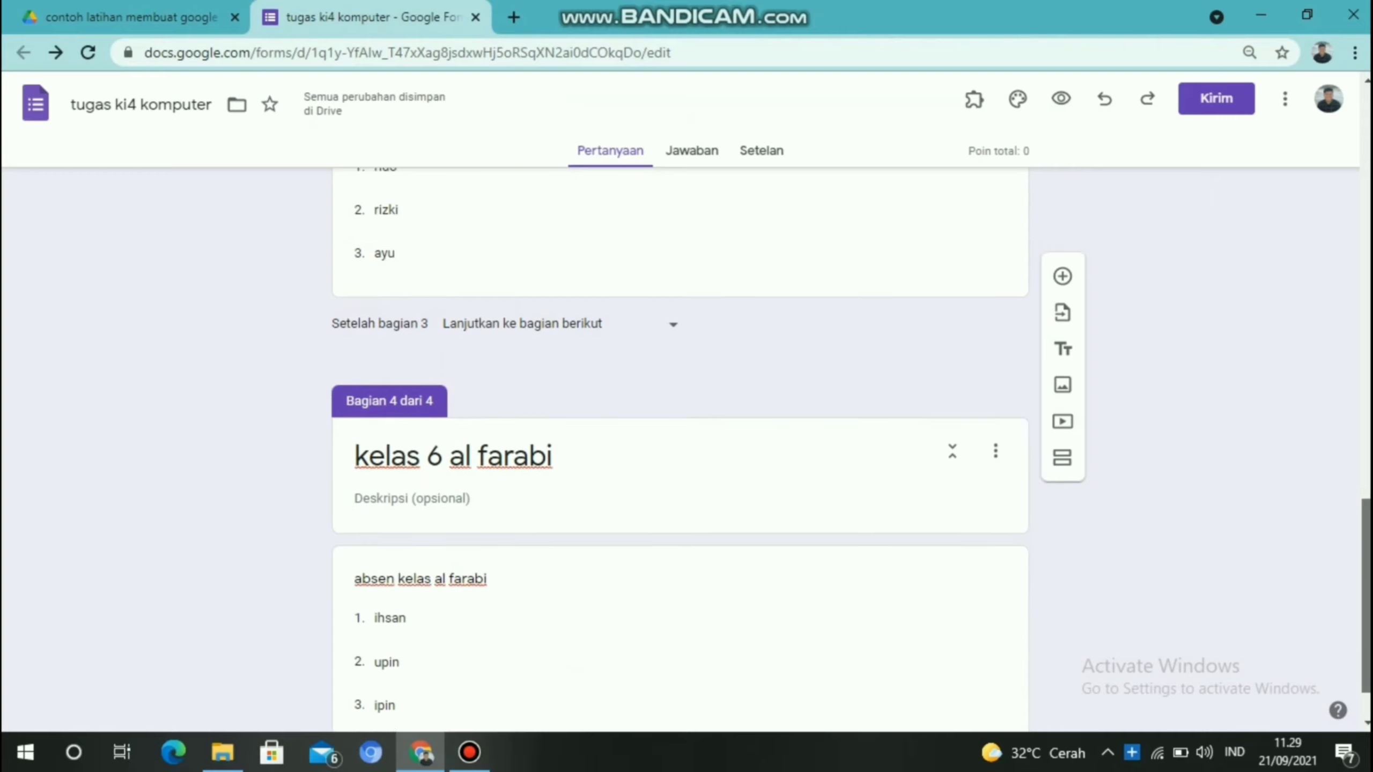
scroll(680, 487, "down", 1)
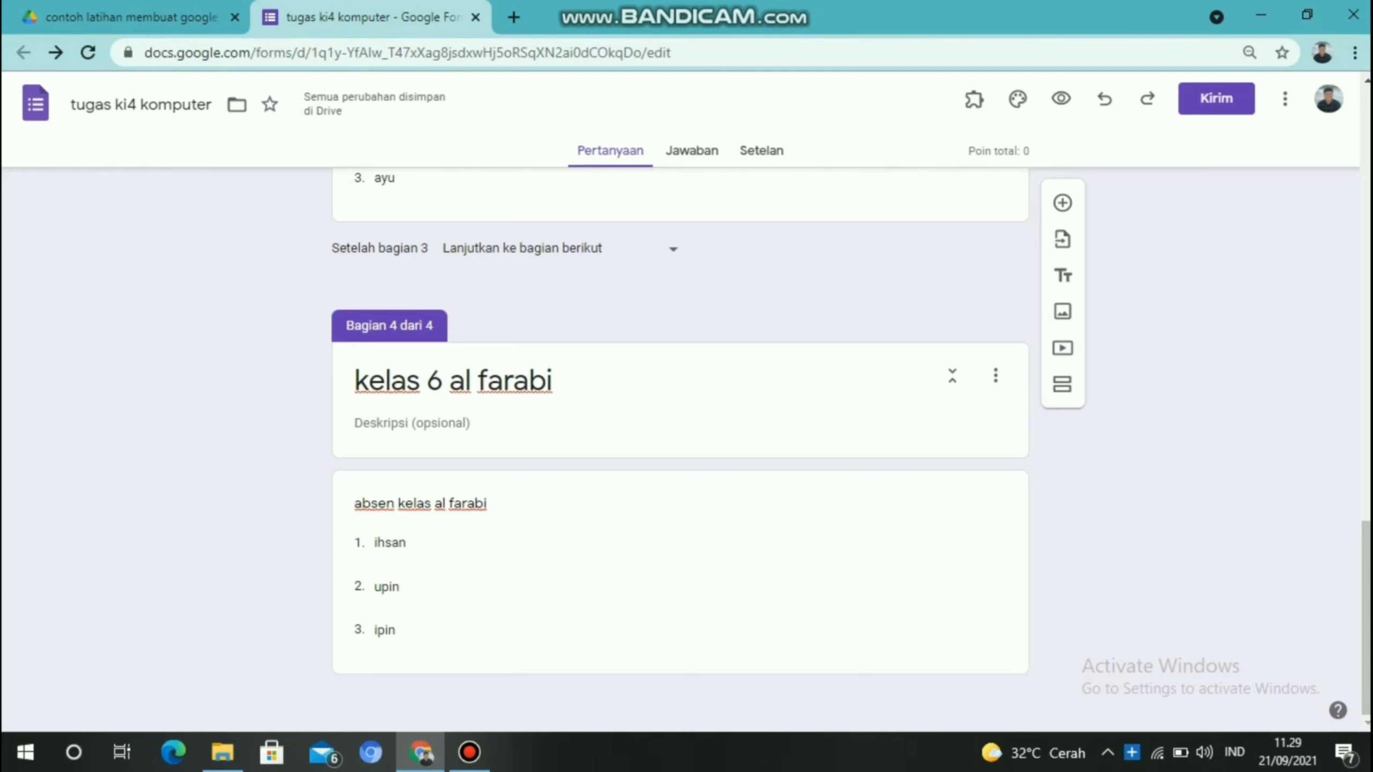
left_click(705, 380)
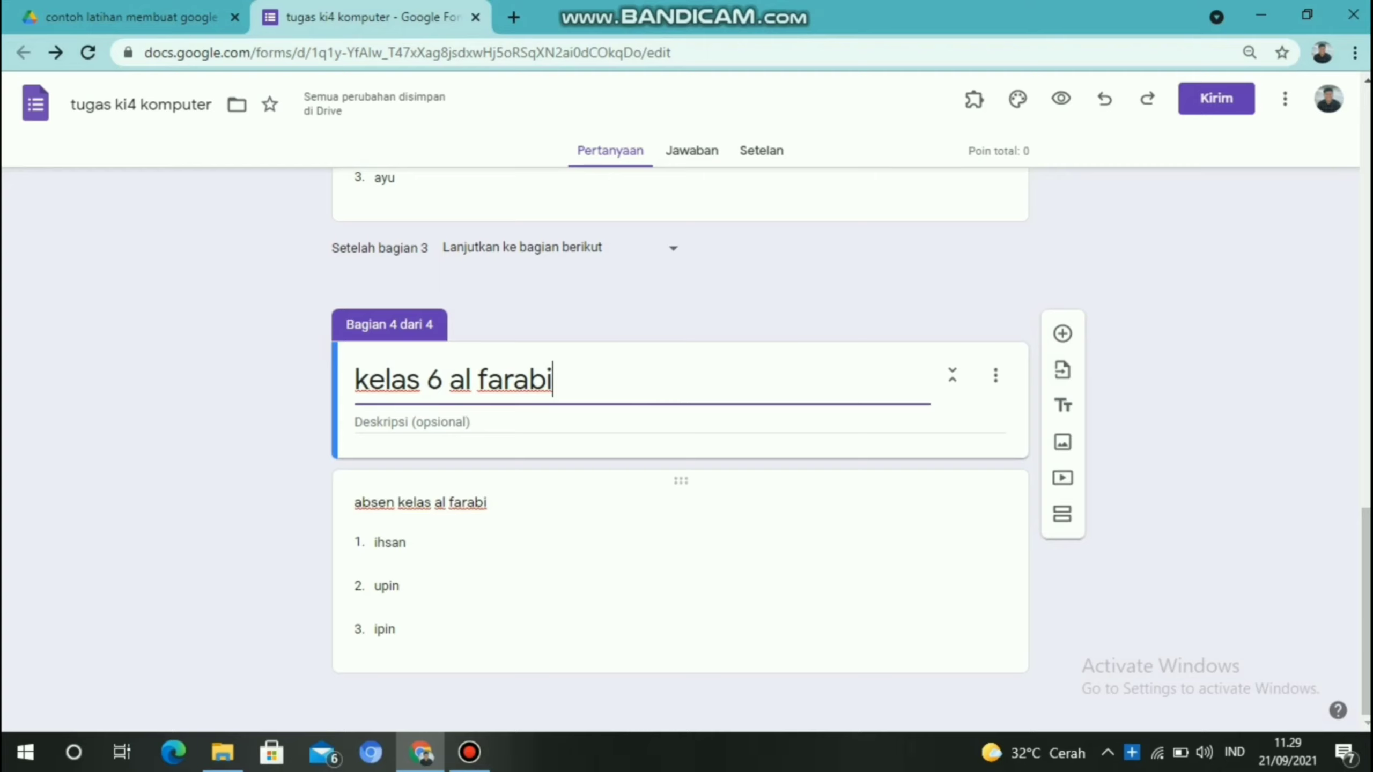
left_click(681, 600)
left_click_drag(1366, 589, 1366, 630)
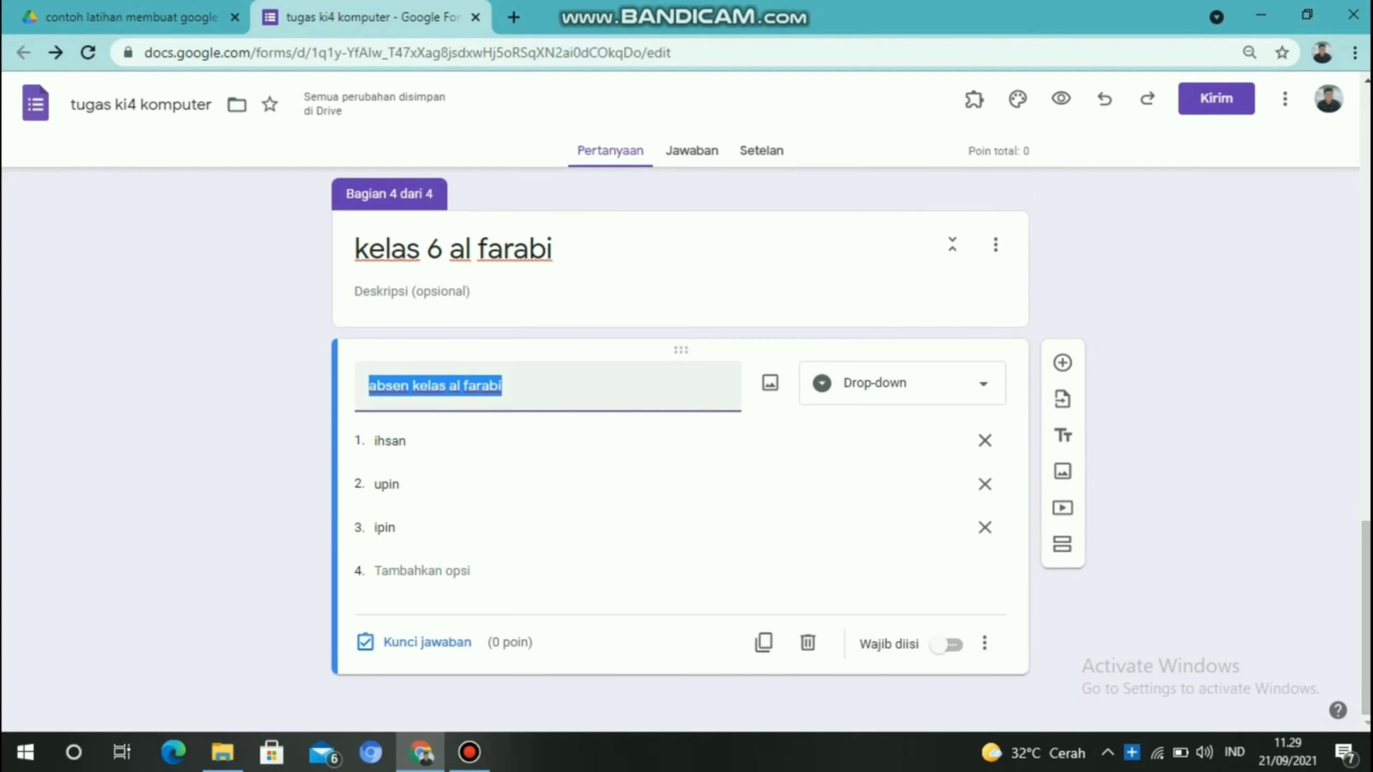
left_click(519, 385)
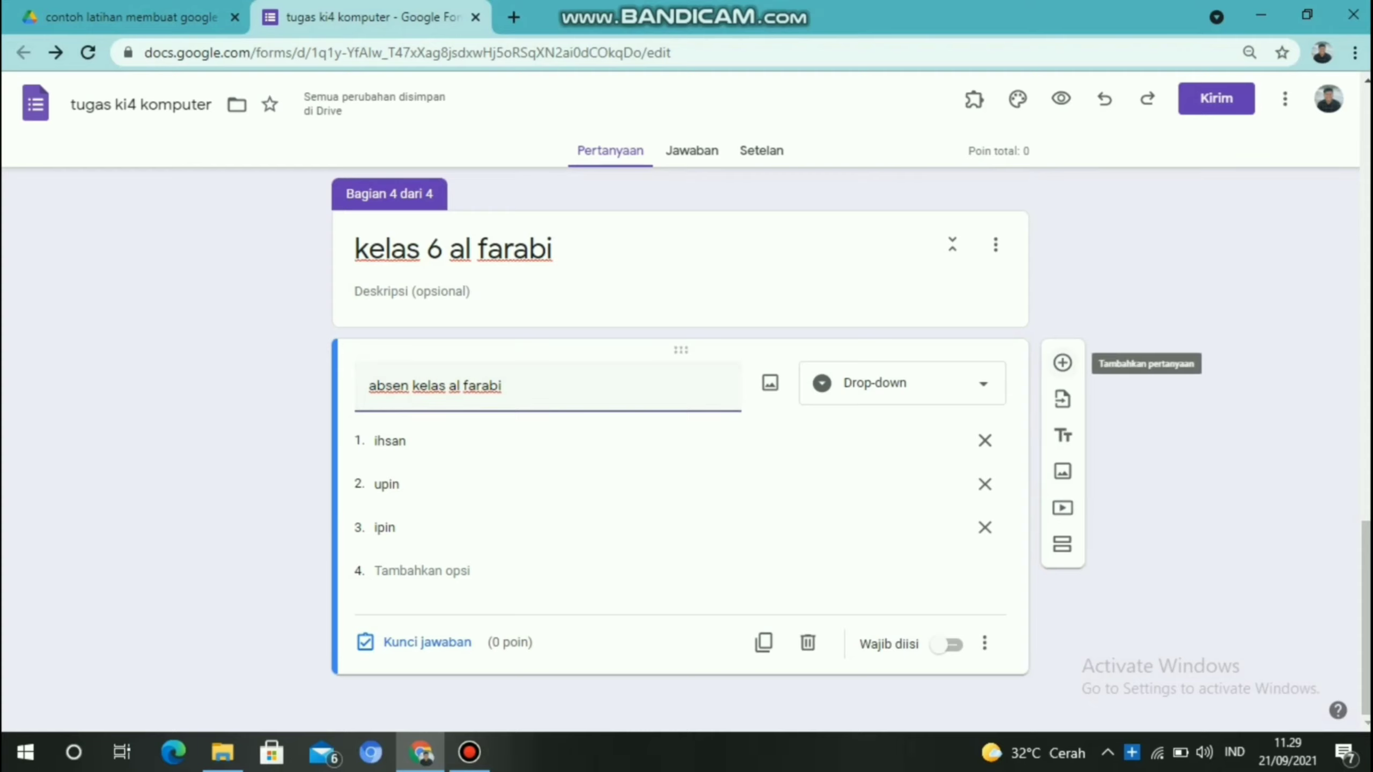
left_click(1062, 362)
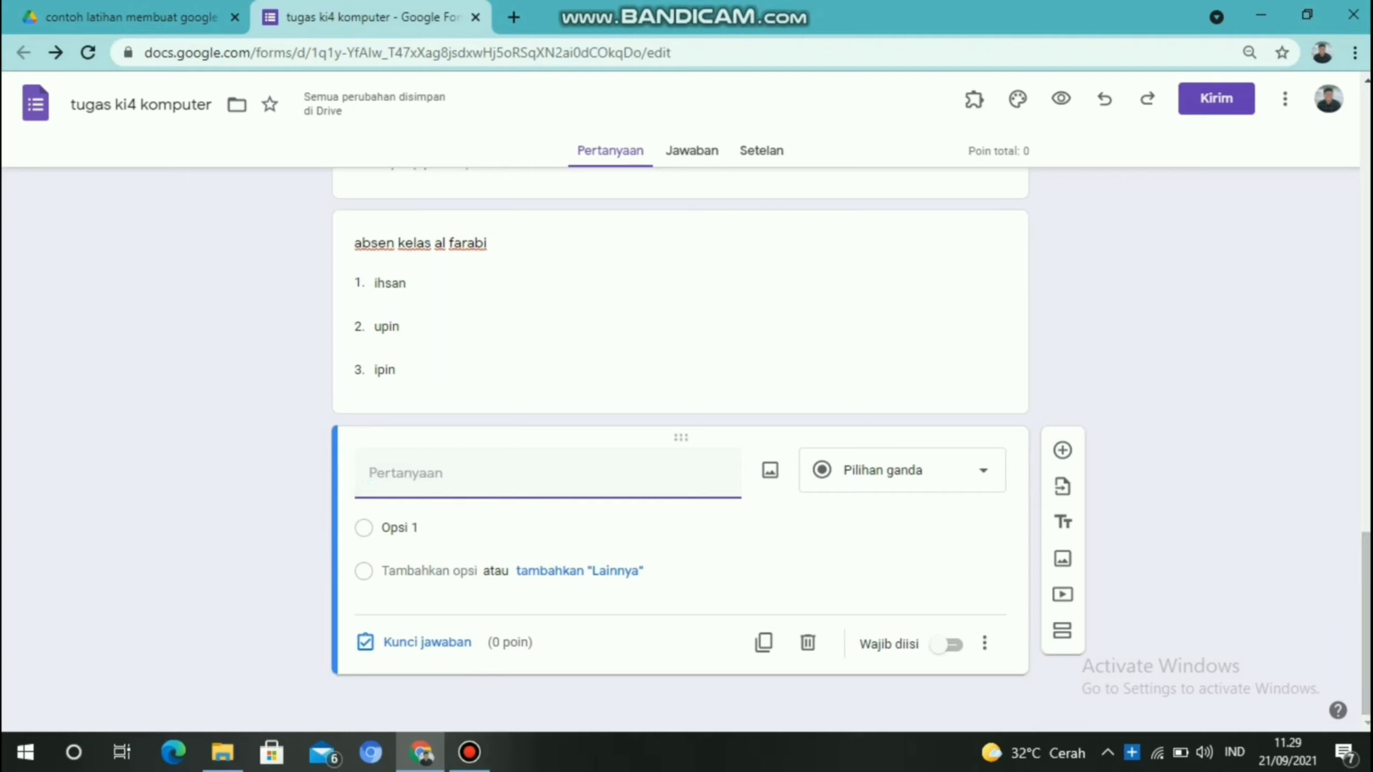
left_click(901, 470)
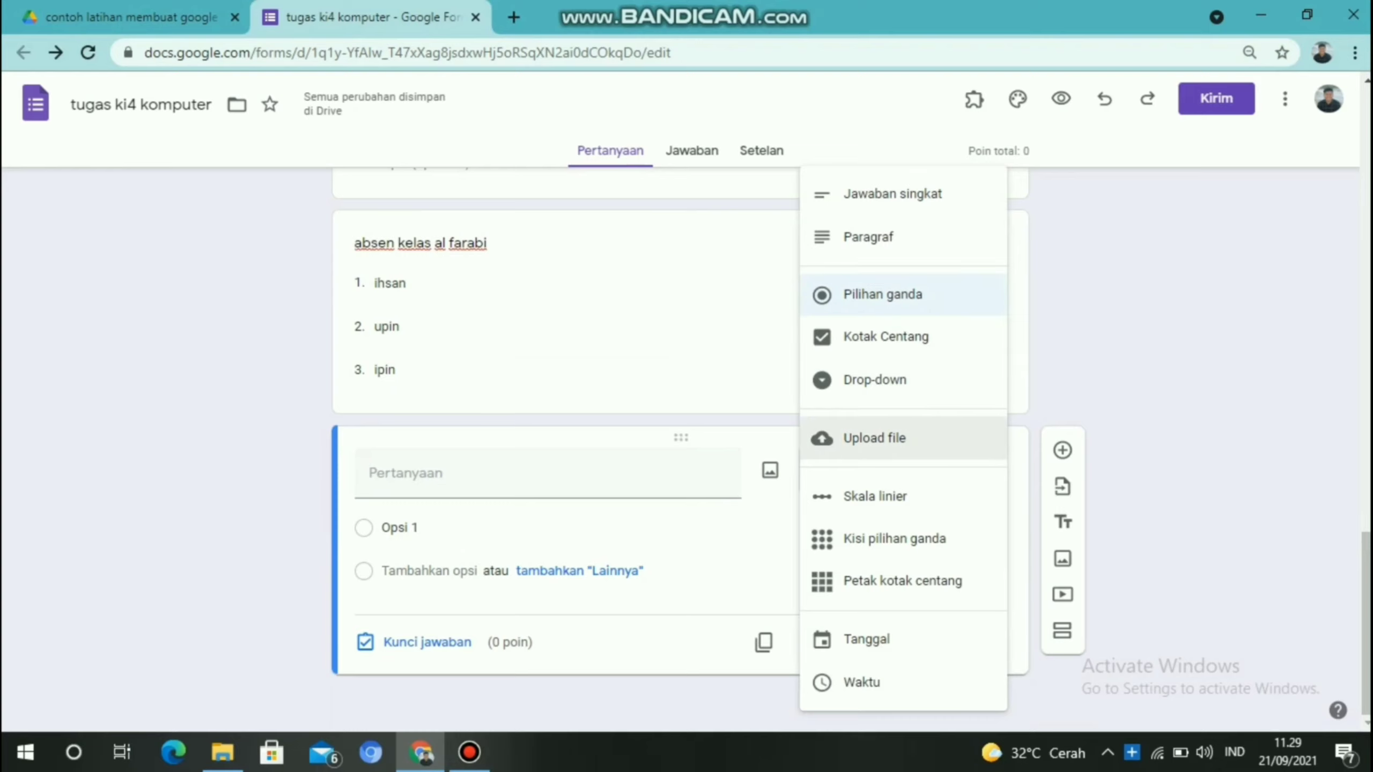
left_click(874, 438)
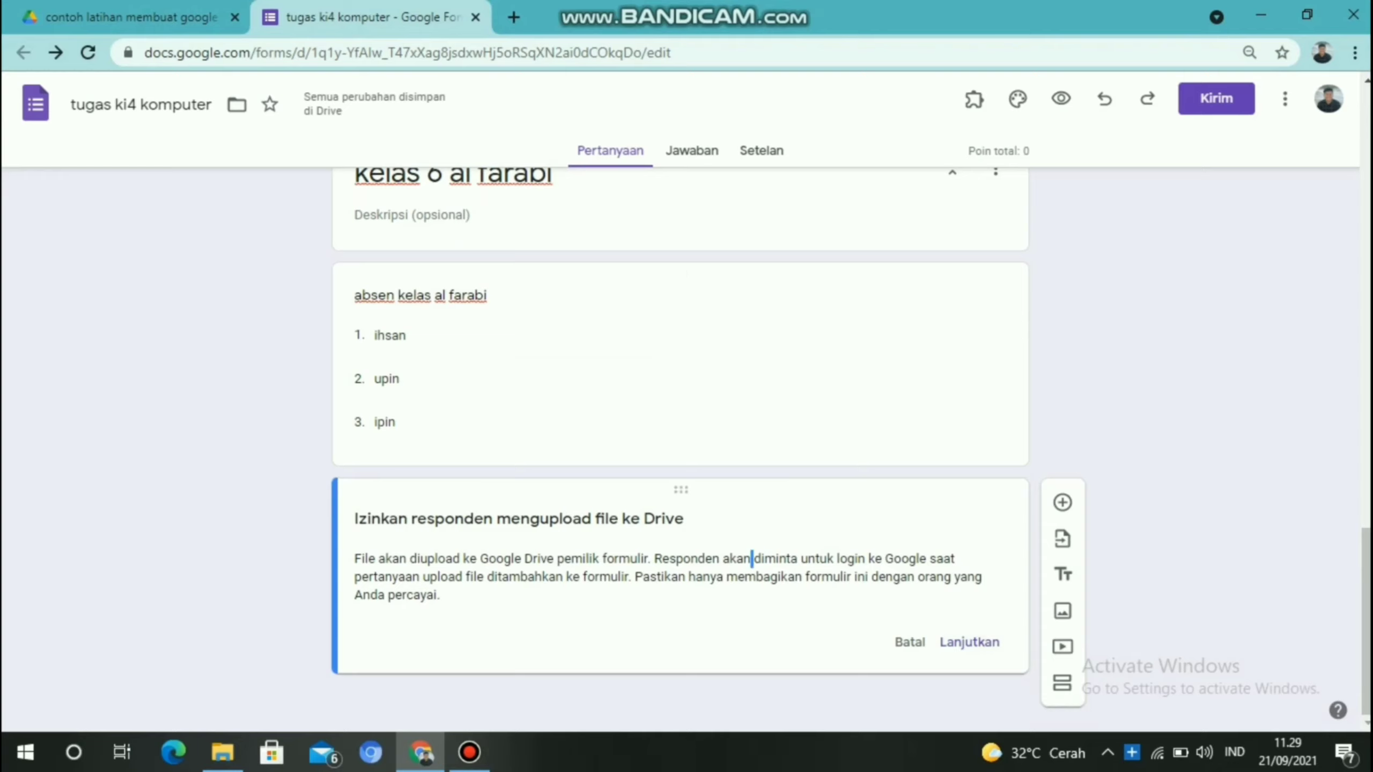
left_click(969, 642)
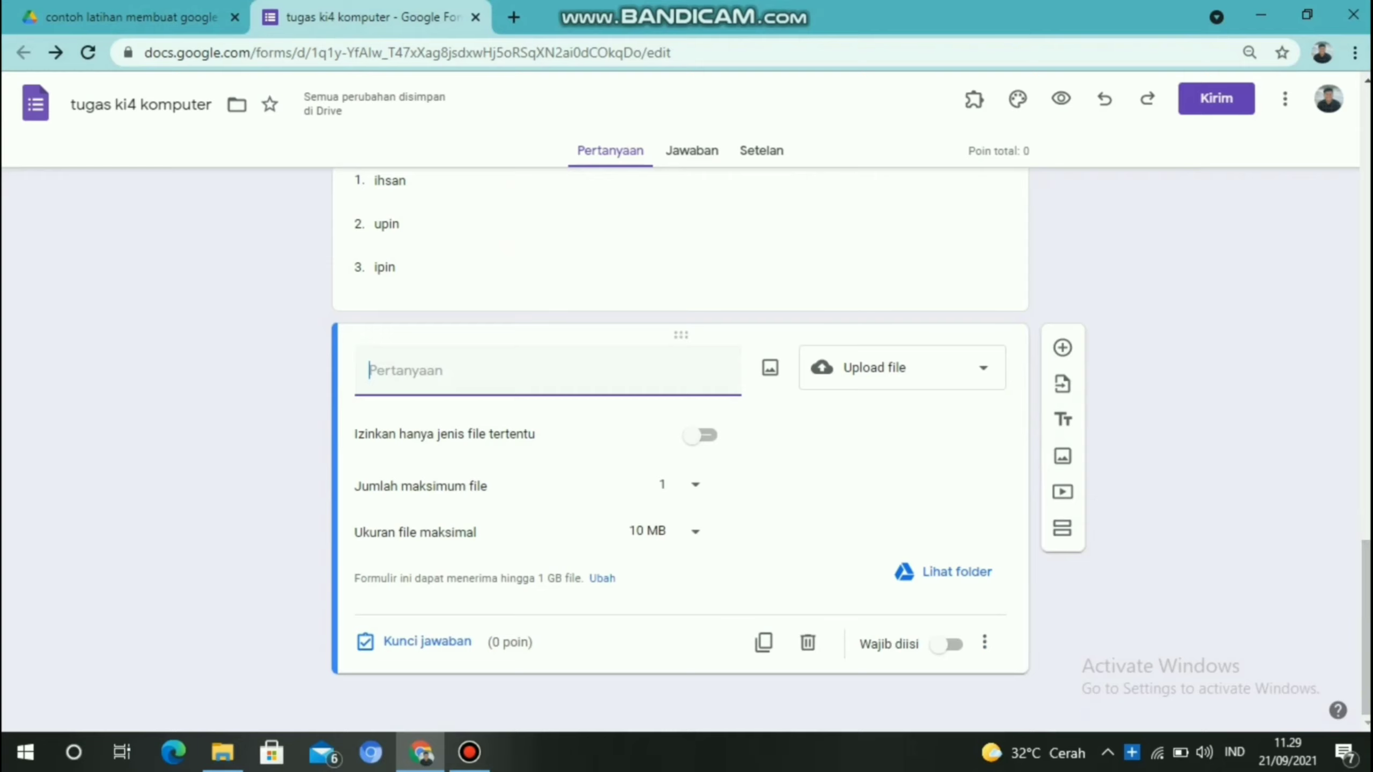
Title the new question "upload tugas disini" and keep its type as "Upload file"
type("upload tugas di")
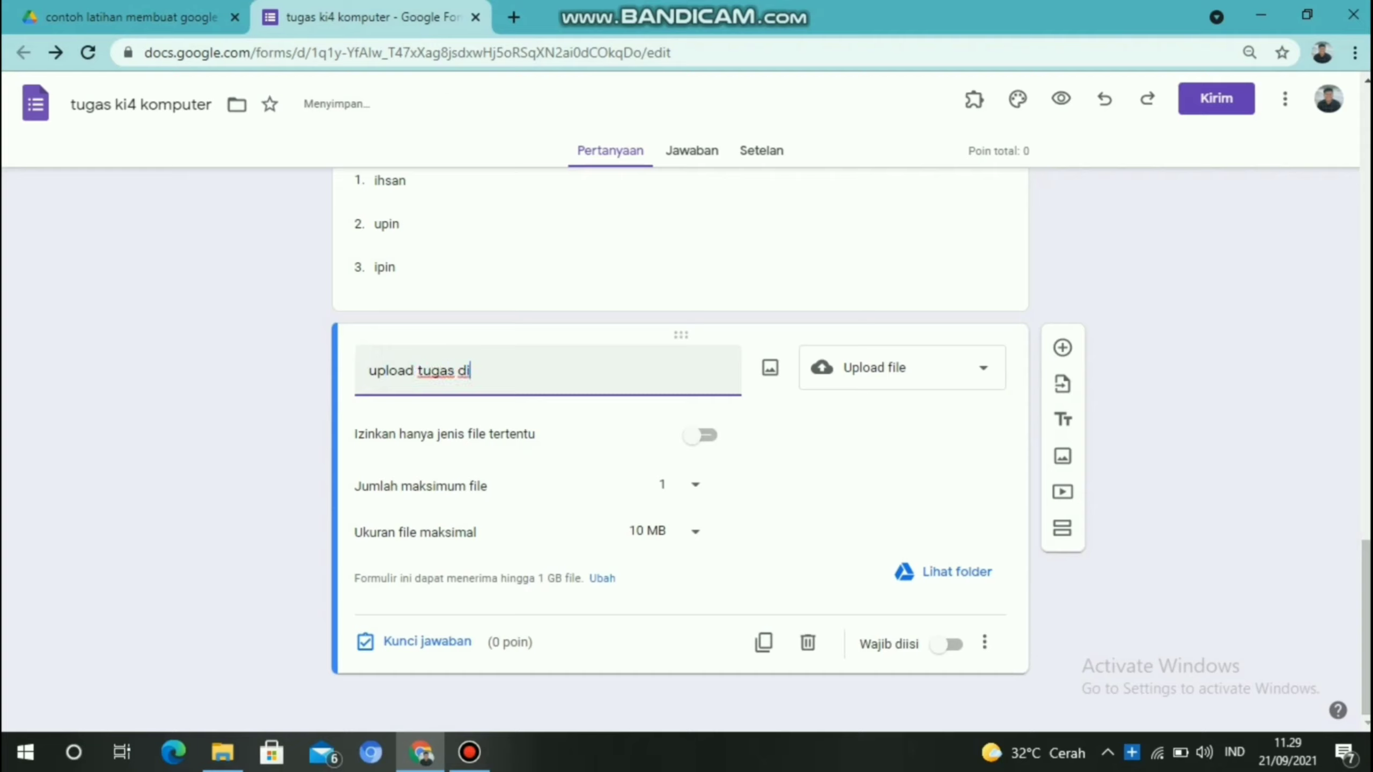
key("BackSpace")
key("BackSpace")
type("disini")
left_click(902, 367)
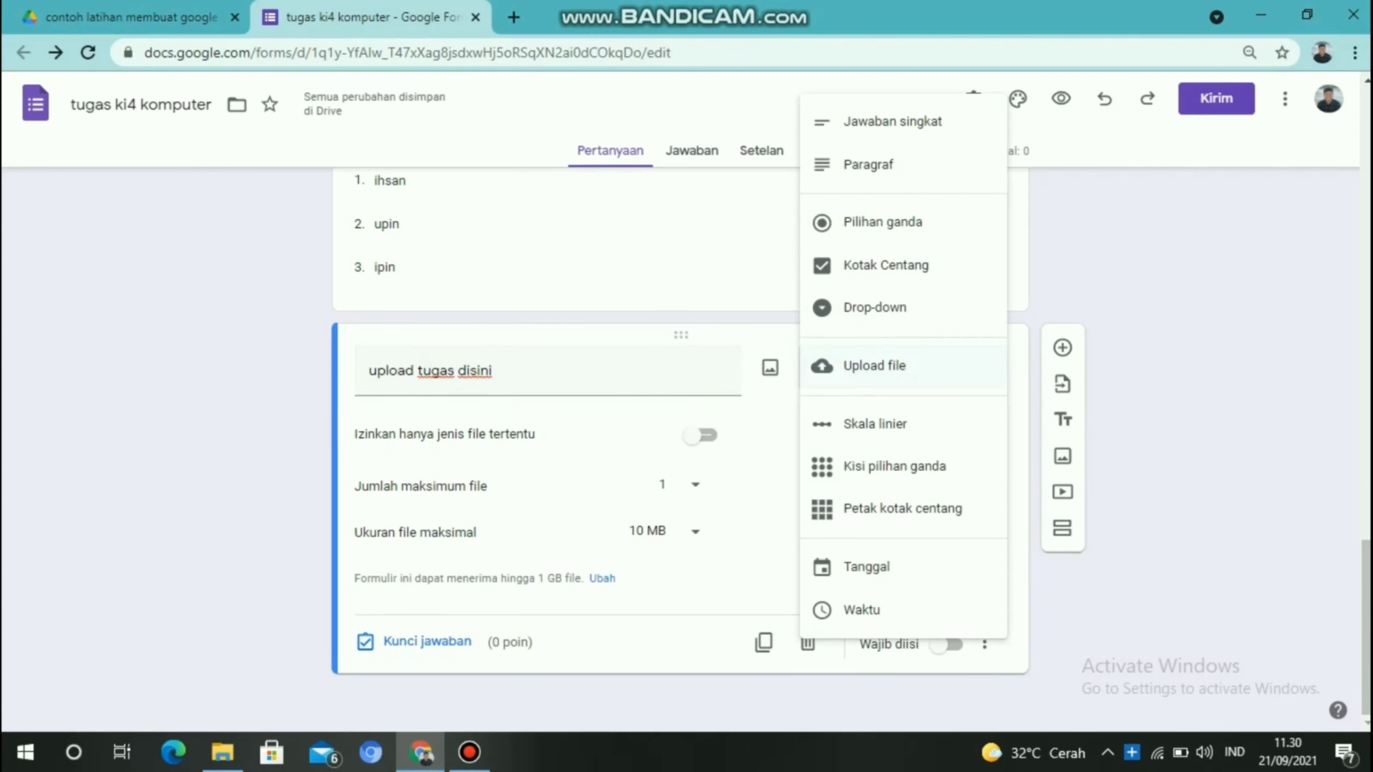
left_click(902, 365)
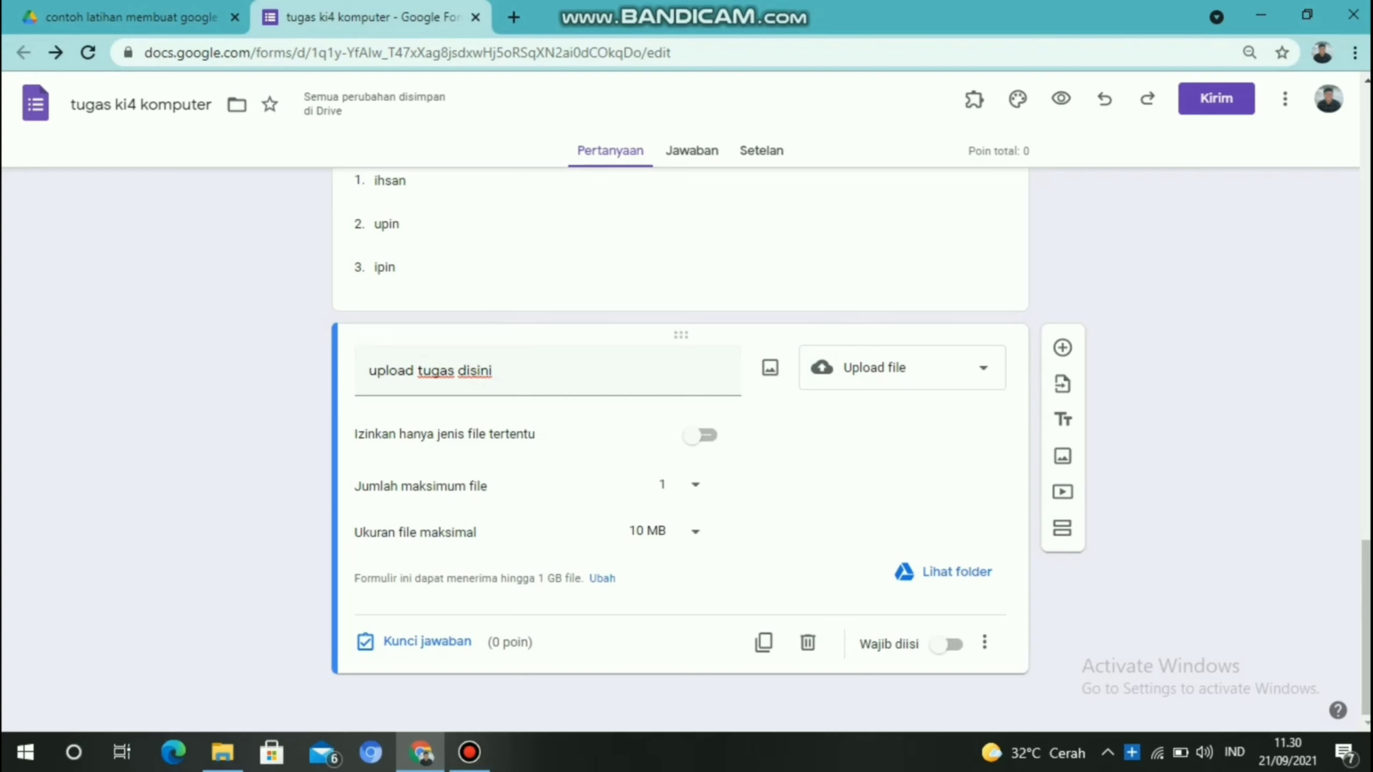
Restrict the upload question to specific file types: Dokumen, PDF, Video, both Gambar options, Presentasi and Audio
left_click(700, 435)
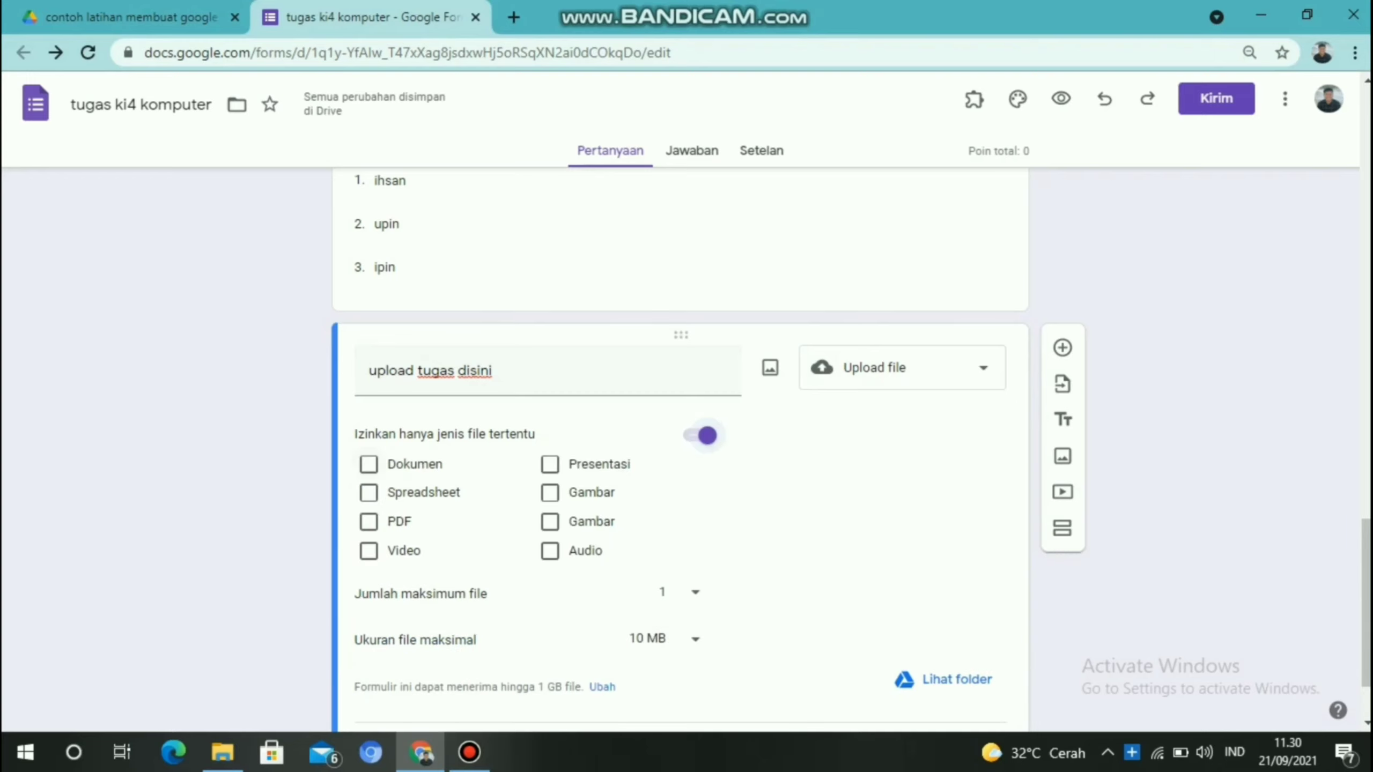
left_click(368, 464)
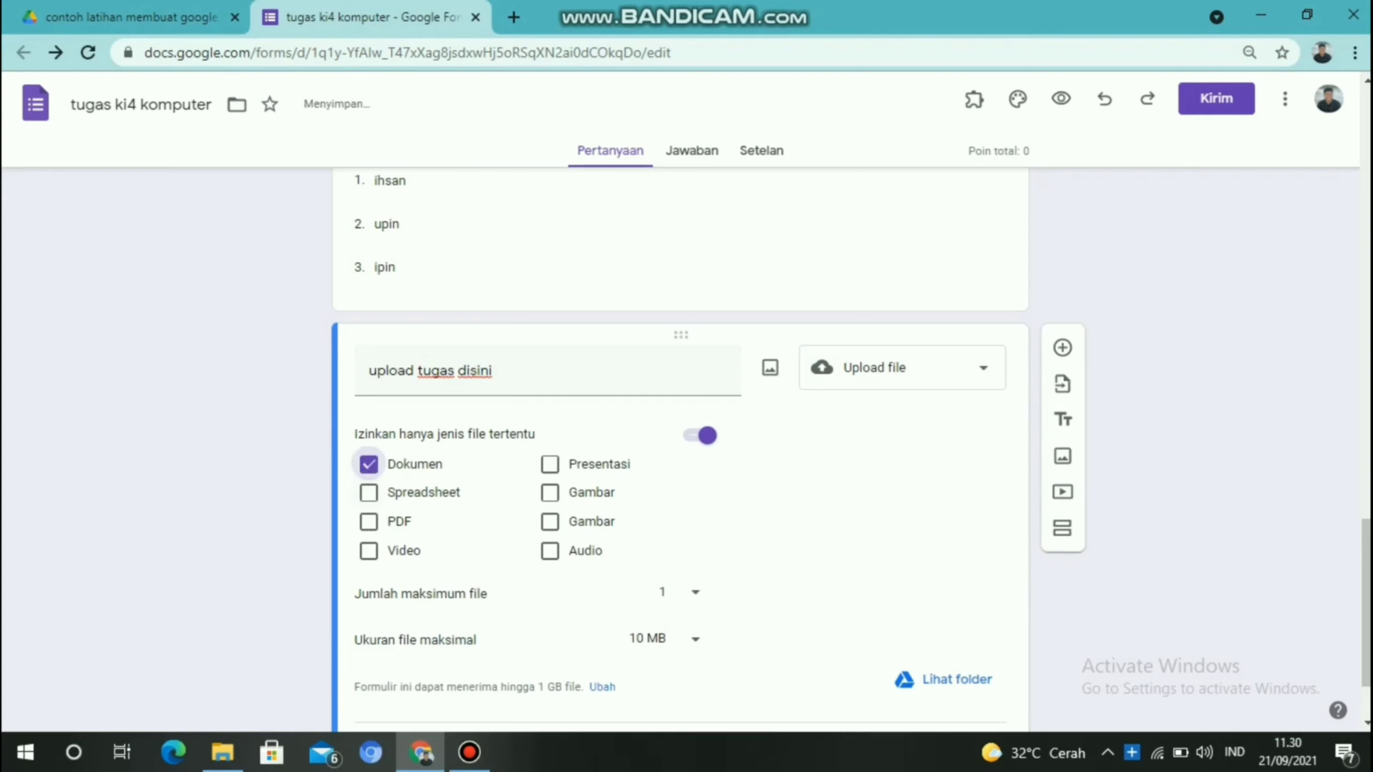
left_click(369, 521)
left_click(369, 551)
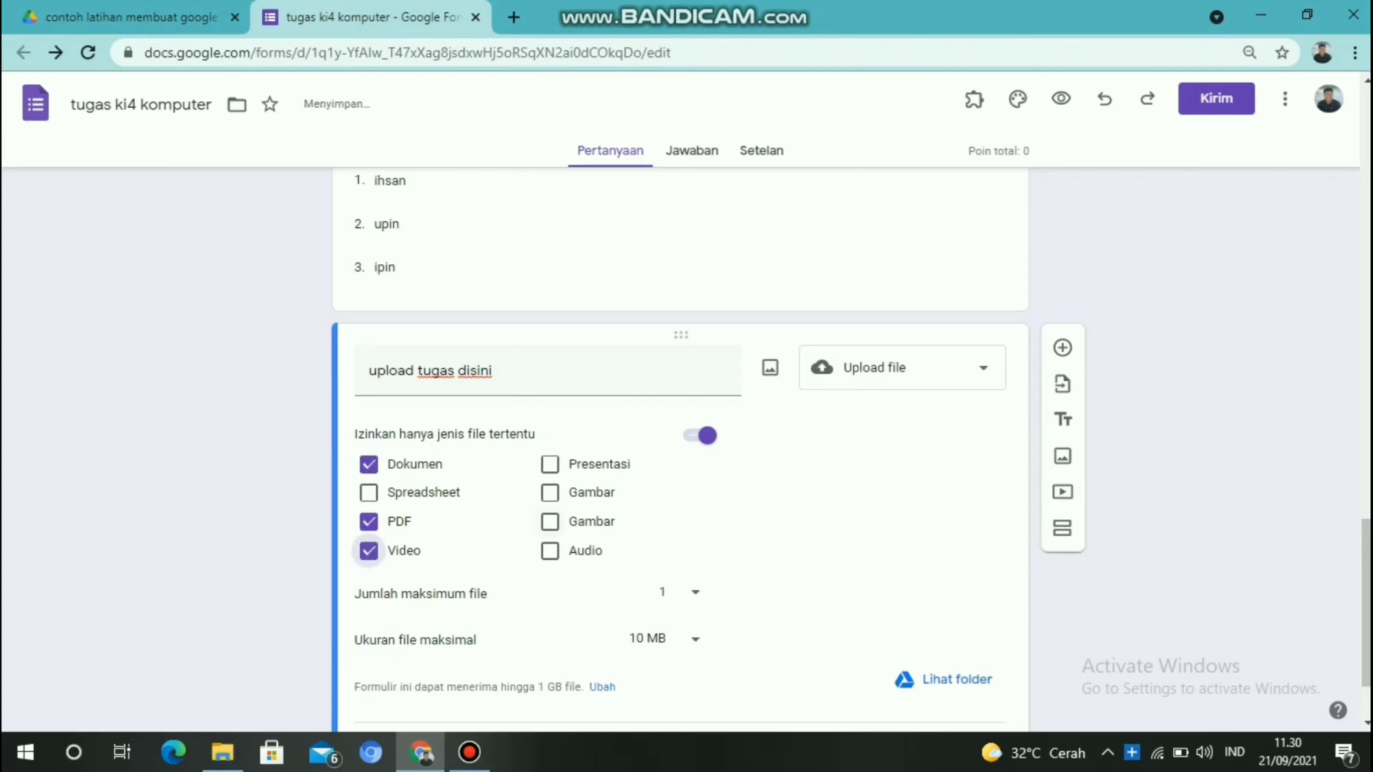
left_click(550, 521)
left_click(550, 492)
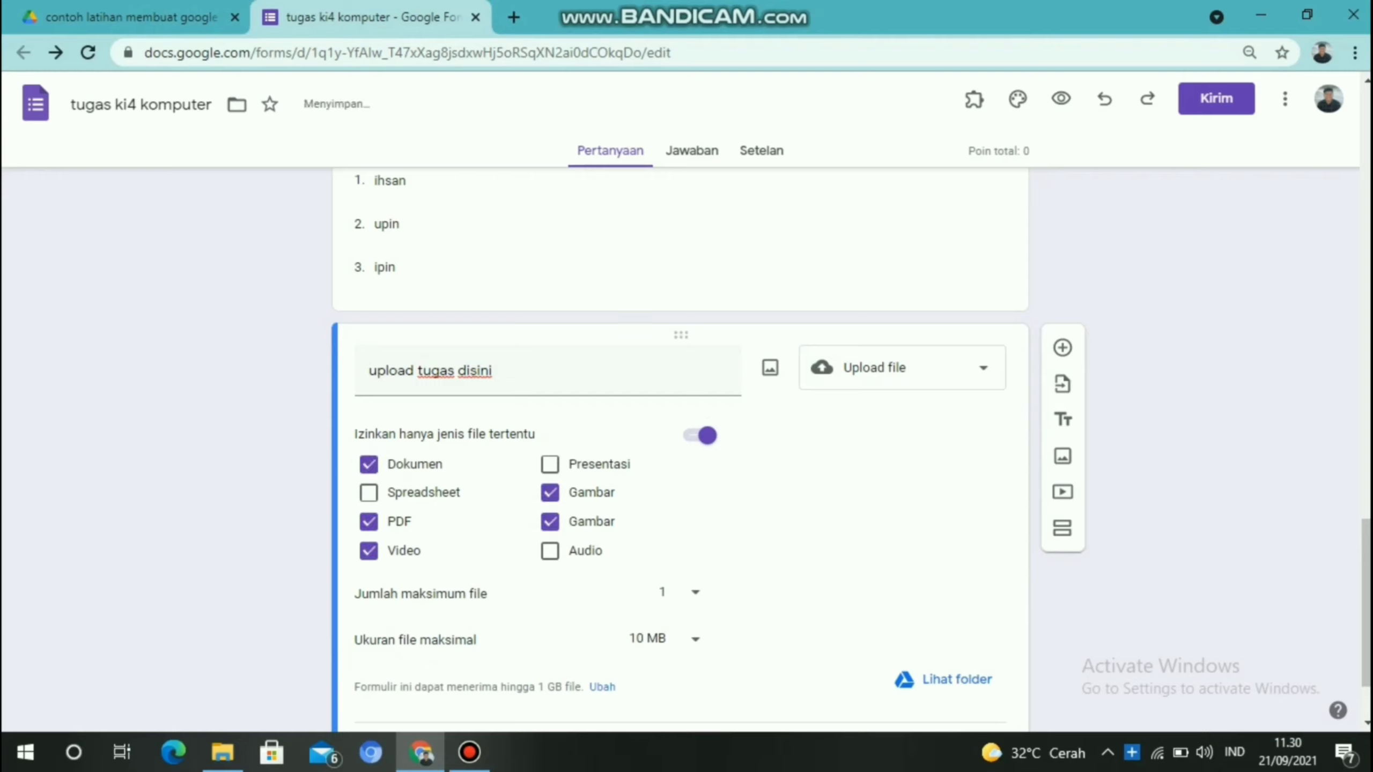
left_click(550, 464)
left_click(550, 551)
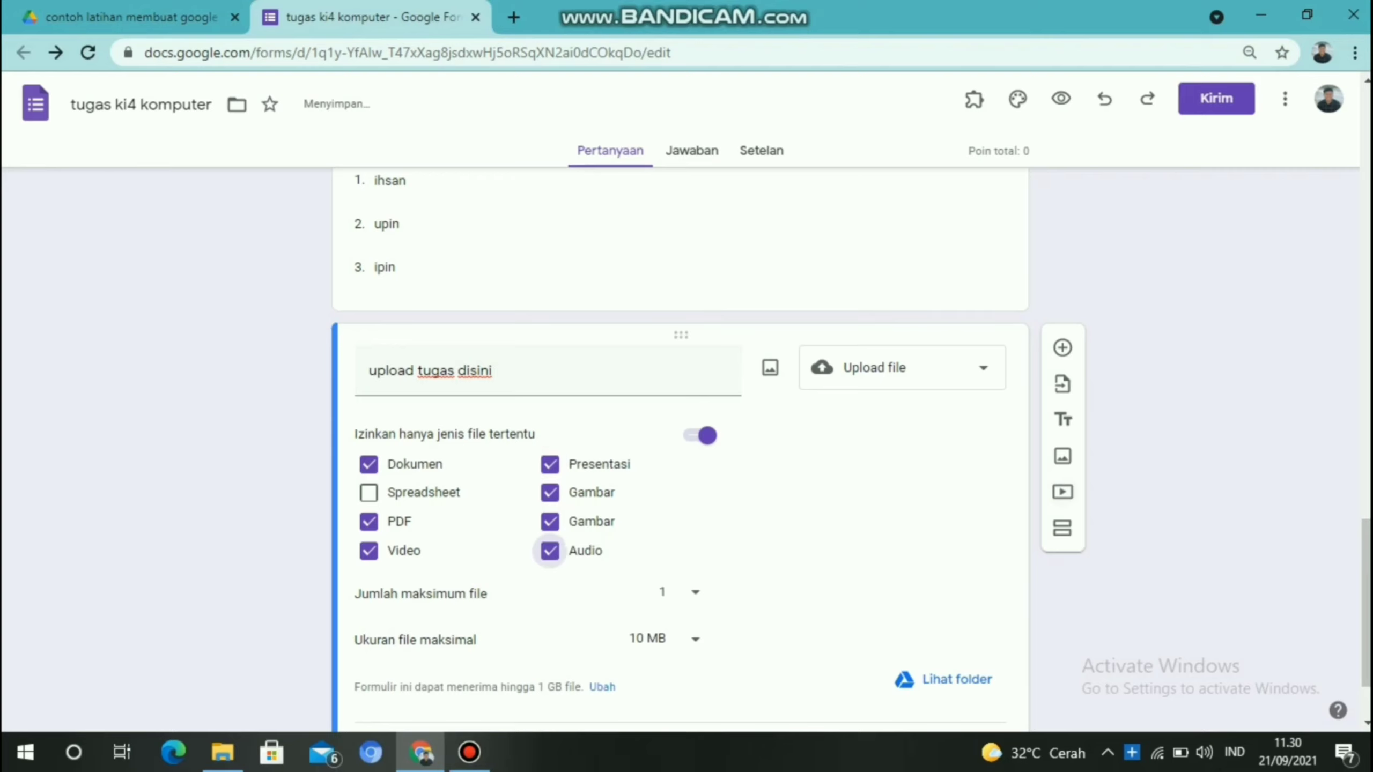
Set the upload question's maximum number of files to 5 and the maximum file size to 100 MB
scroll(549, 551, "down", 2)
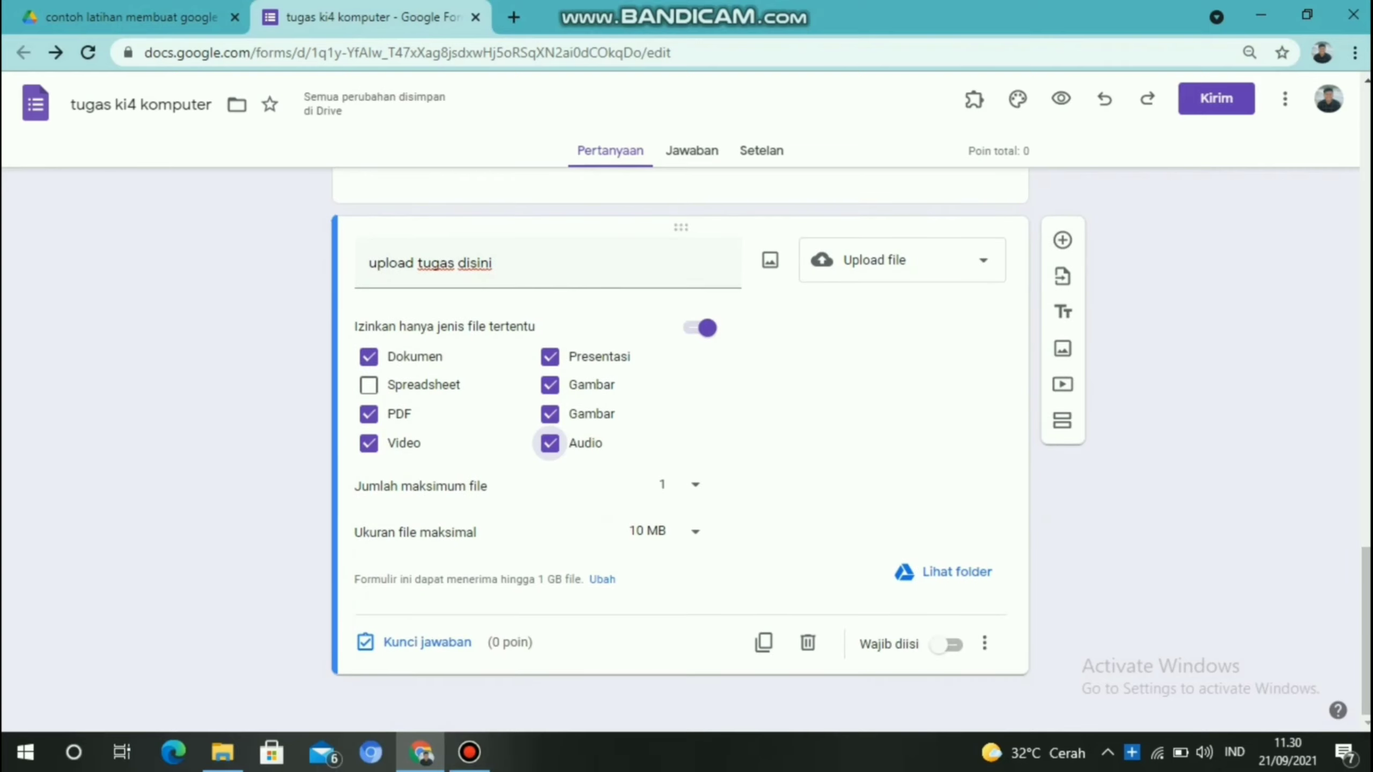
left_click(681, 486)
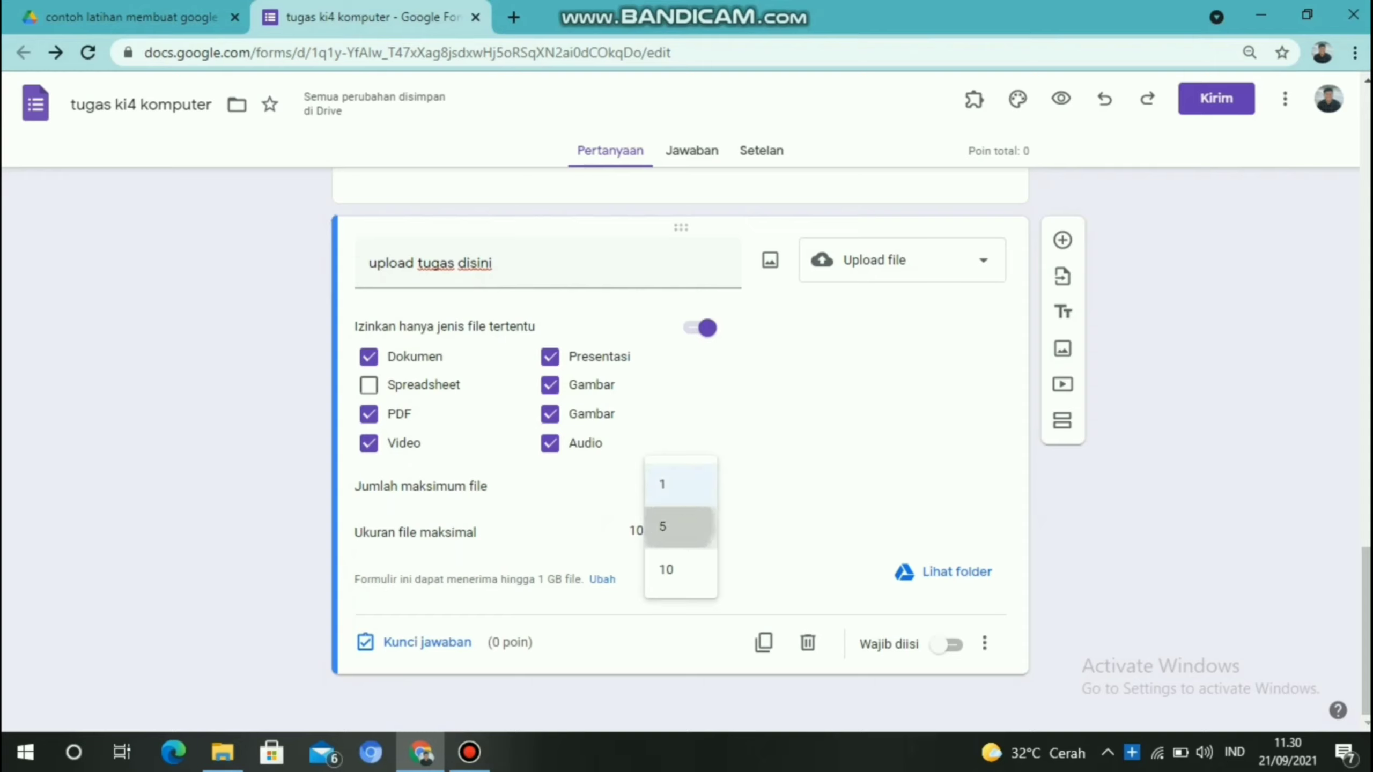
left_click(670, 526)
left_click(686, 530)
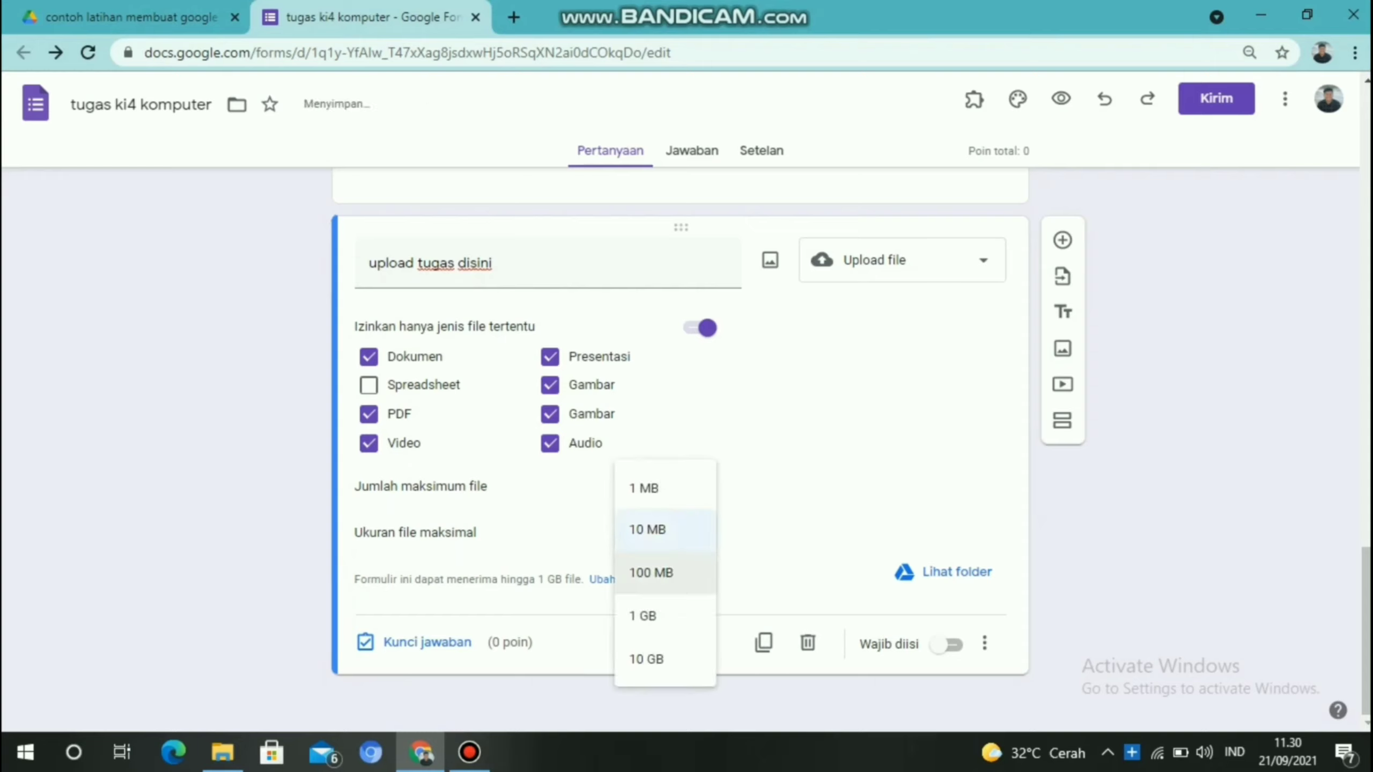
left_click(651, 573)
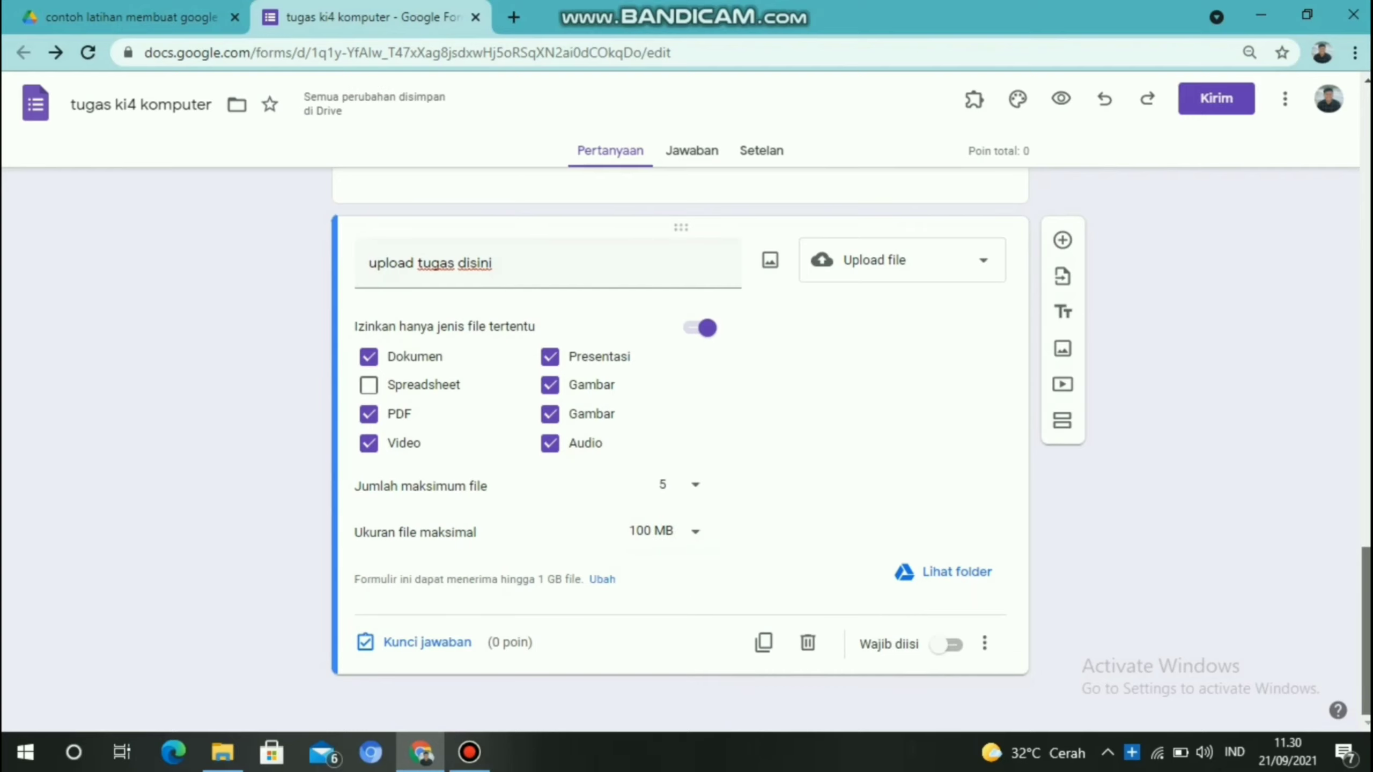
Set the destination after section 1 to "Kirim formulir"
scroll(680, 433, "up", 10)
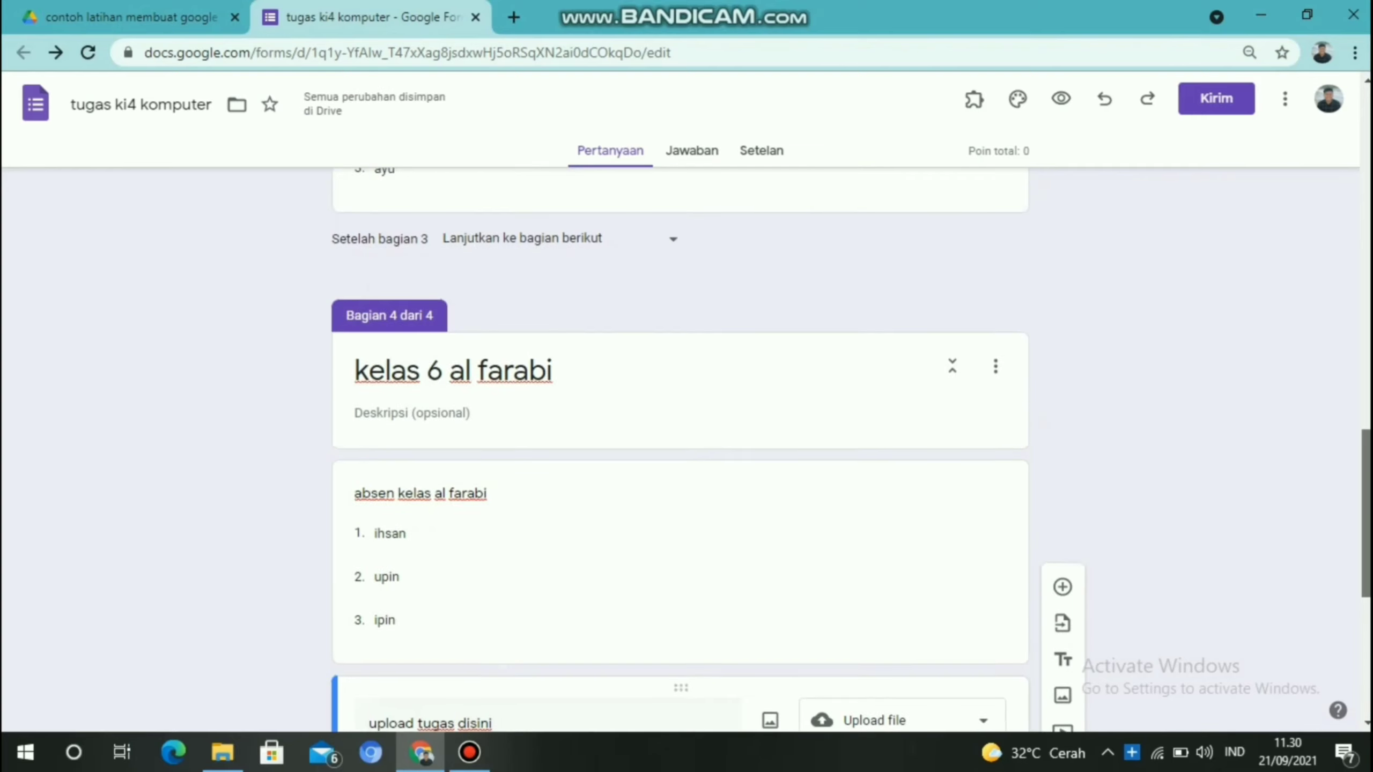
scroll(680, 432, "up", 15)
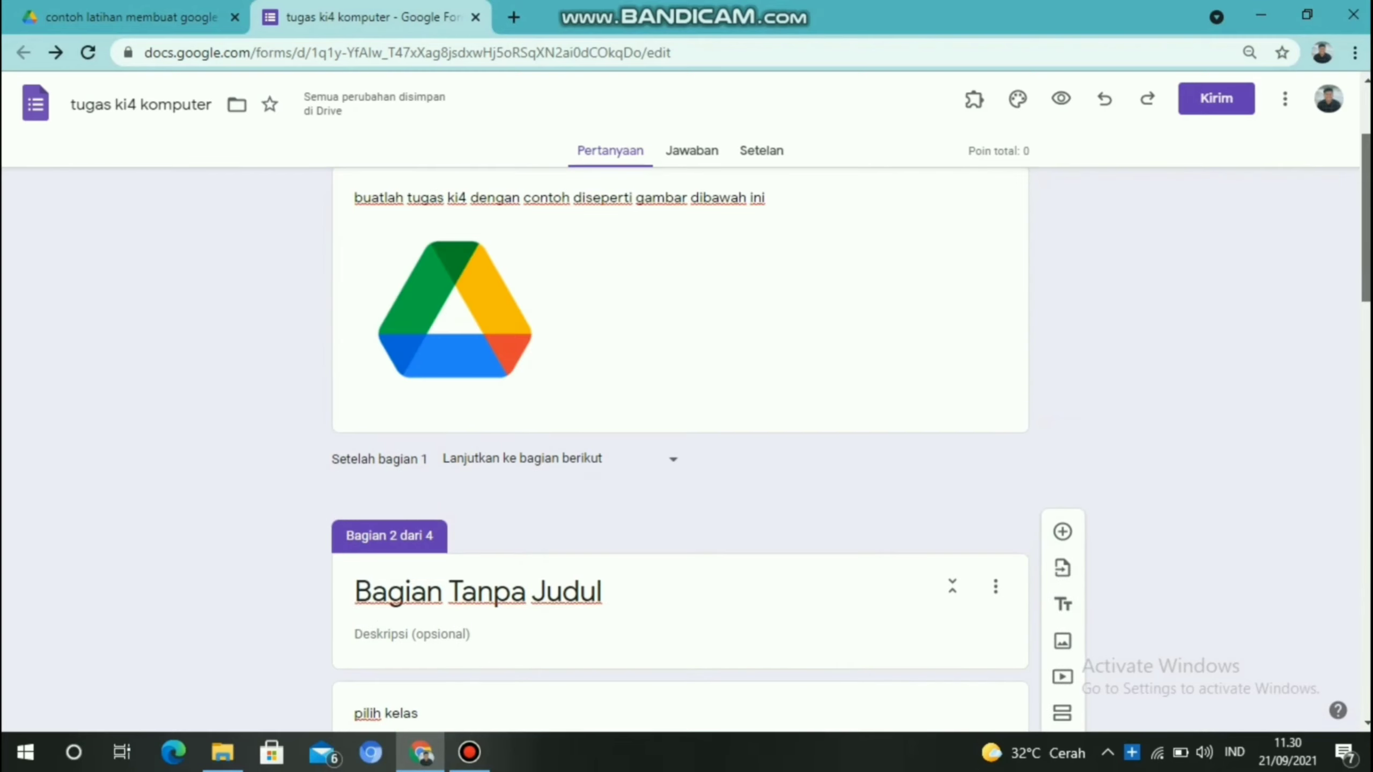
scroll(680, 433, "down", 3)
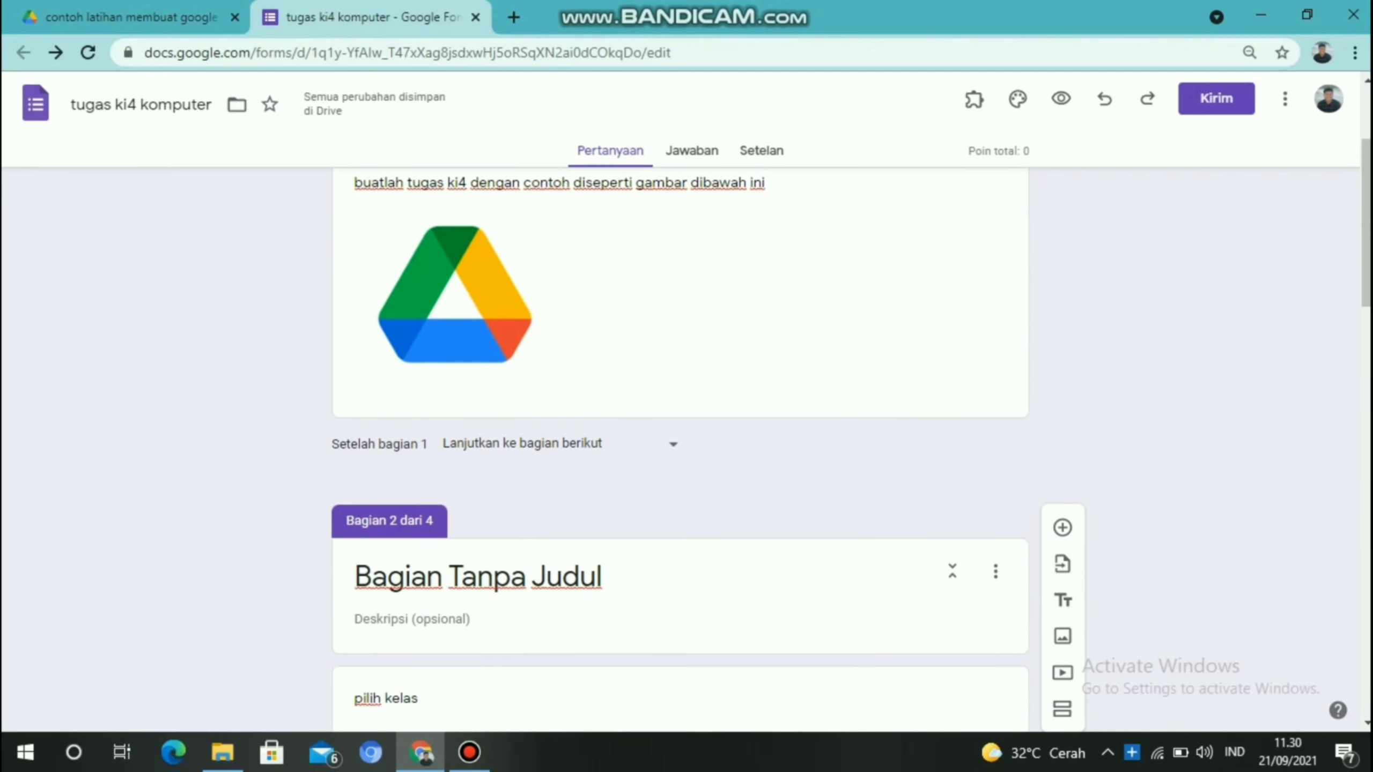
left_click(673, 444)
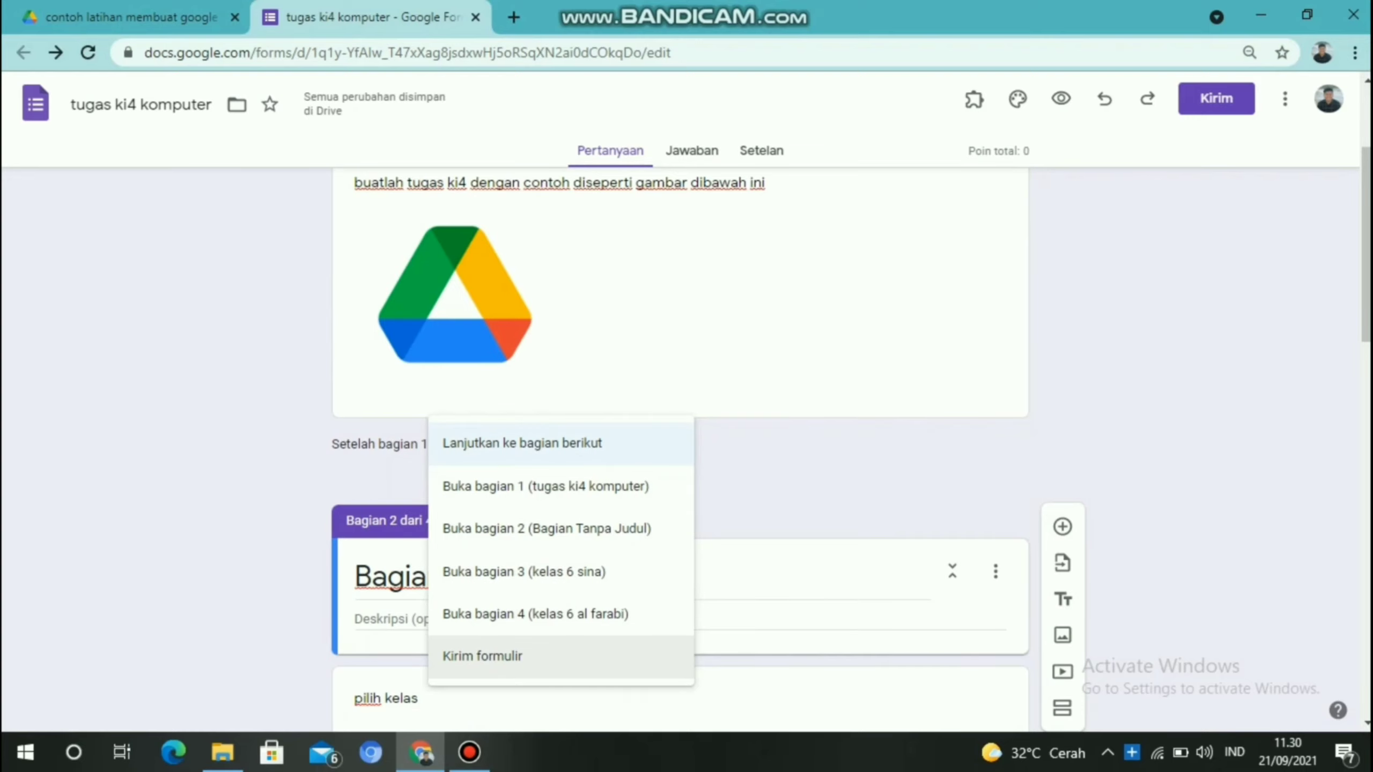
left_click(483, 655)
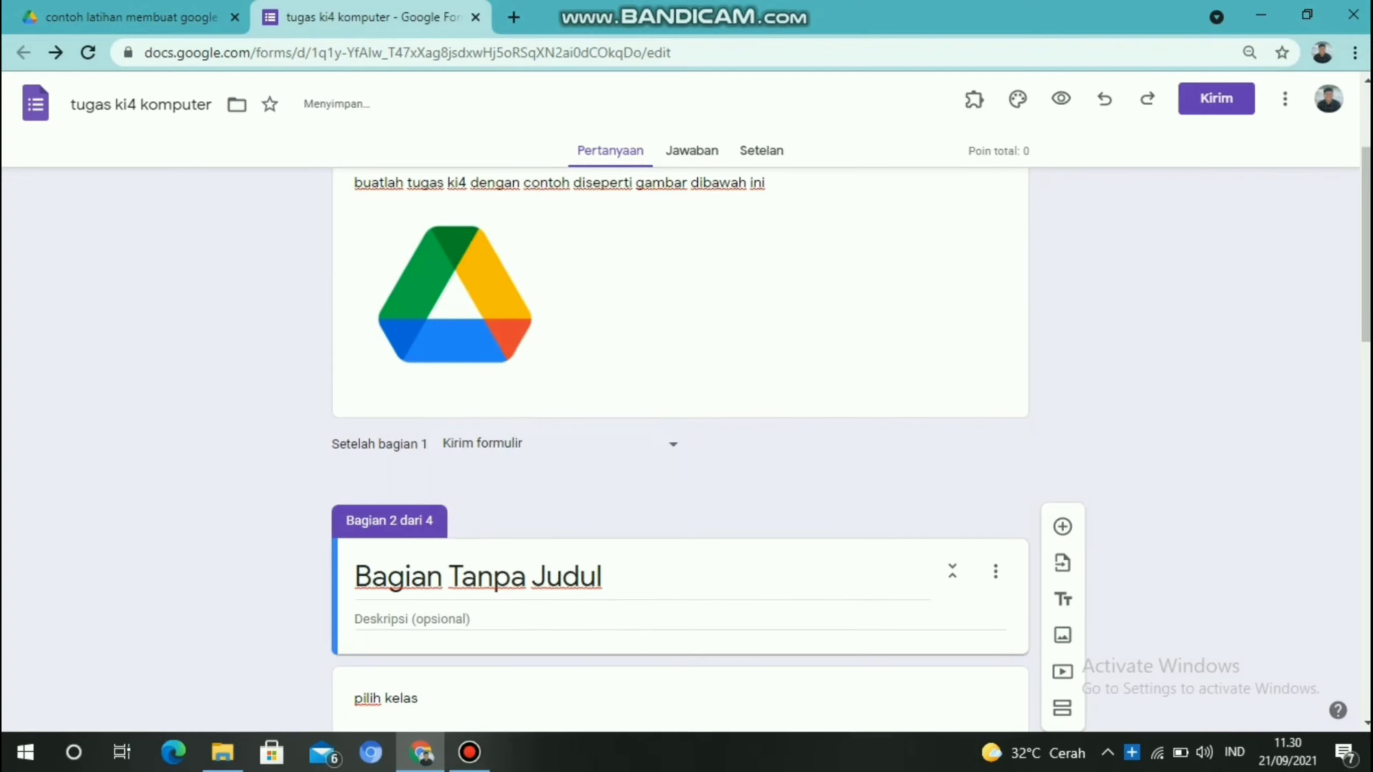
Set the destination after section 2 to "Kirim formulir" and keep "Lanjutkan ke bagian berikut" after section 3
scroll(681, 433, "down", 10)
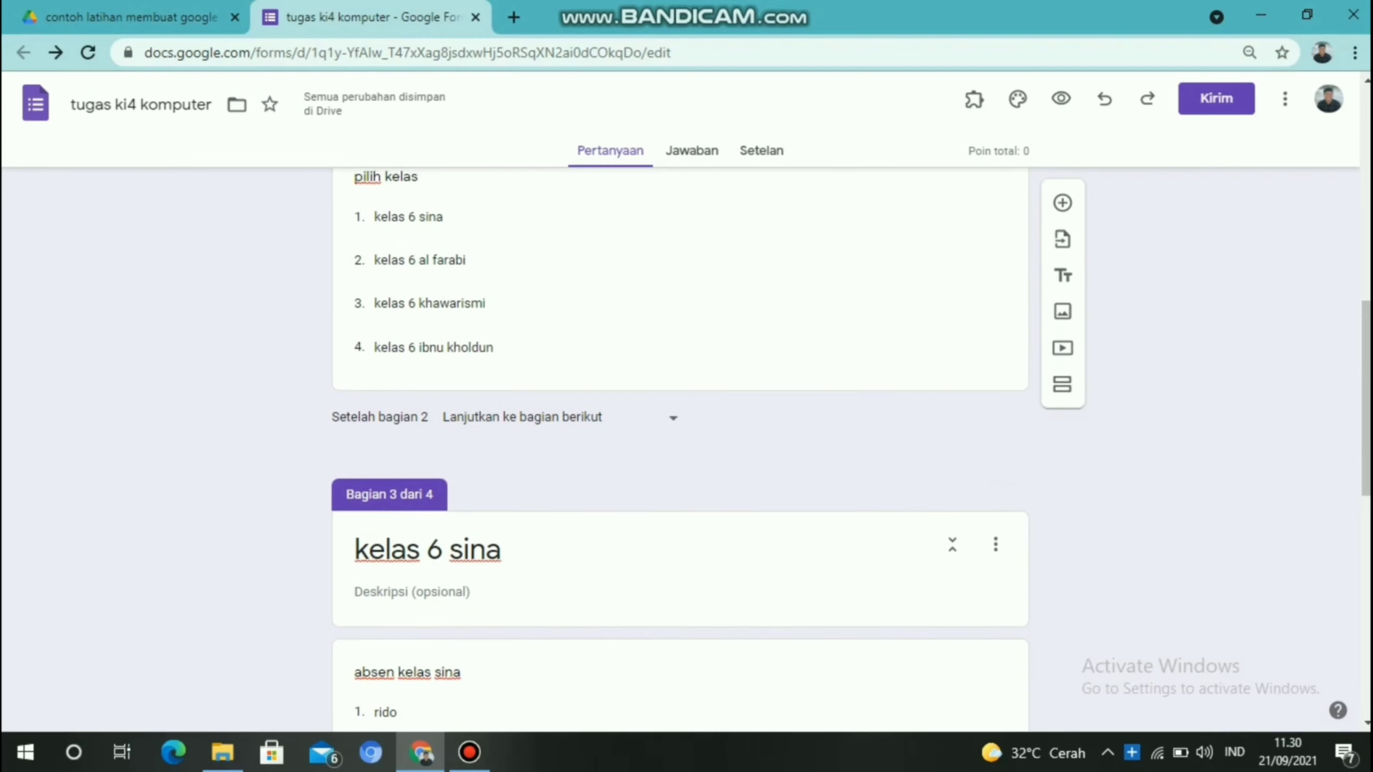
left_click(557, 416)
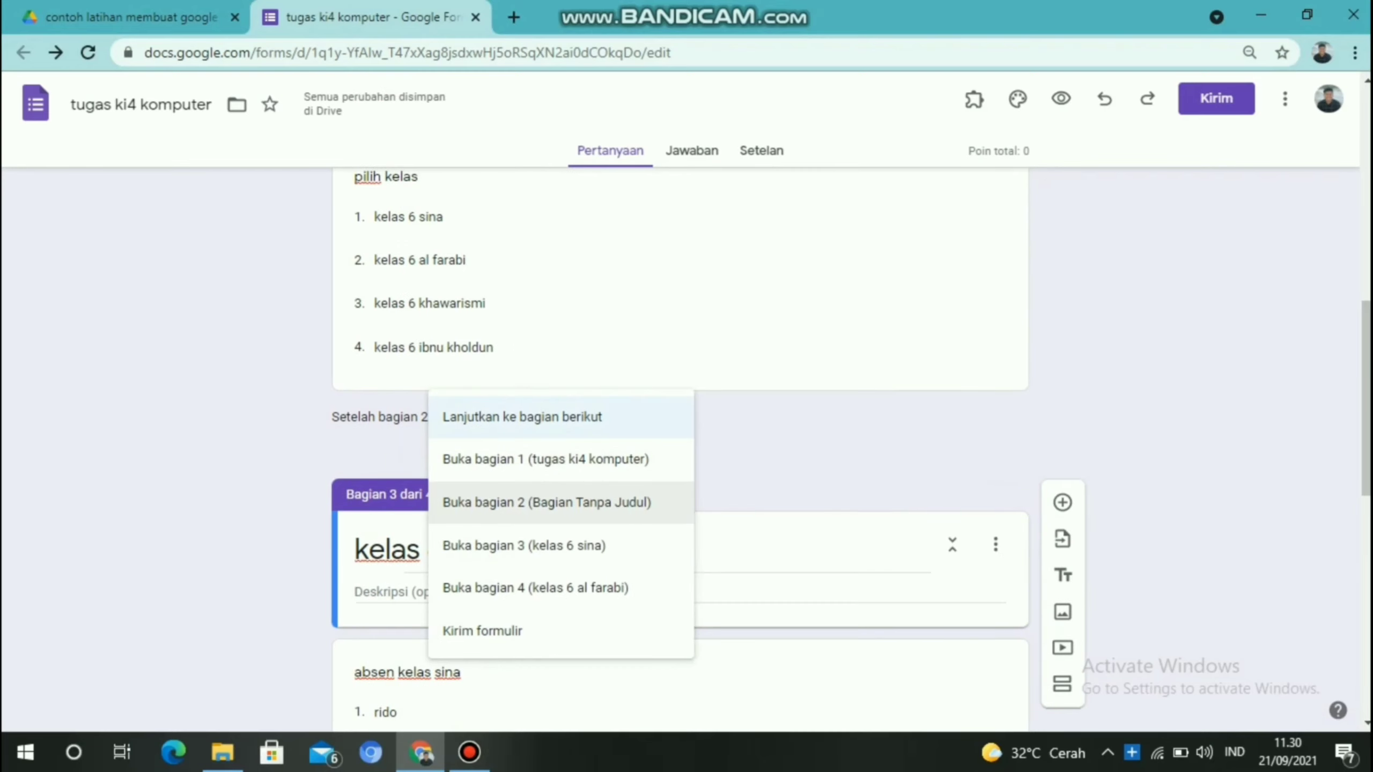
left_click(482, 630)
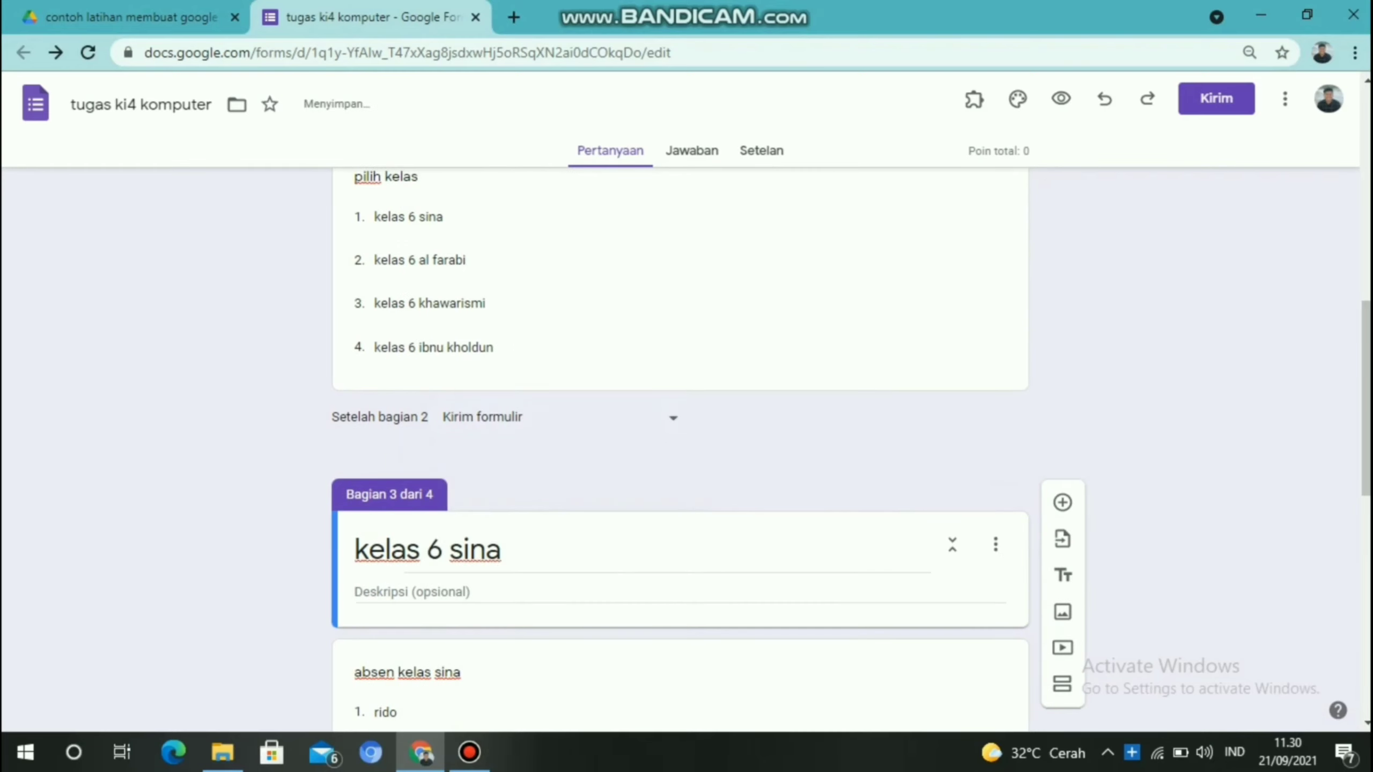
scroll(679, 454, "down", 10)
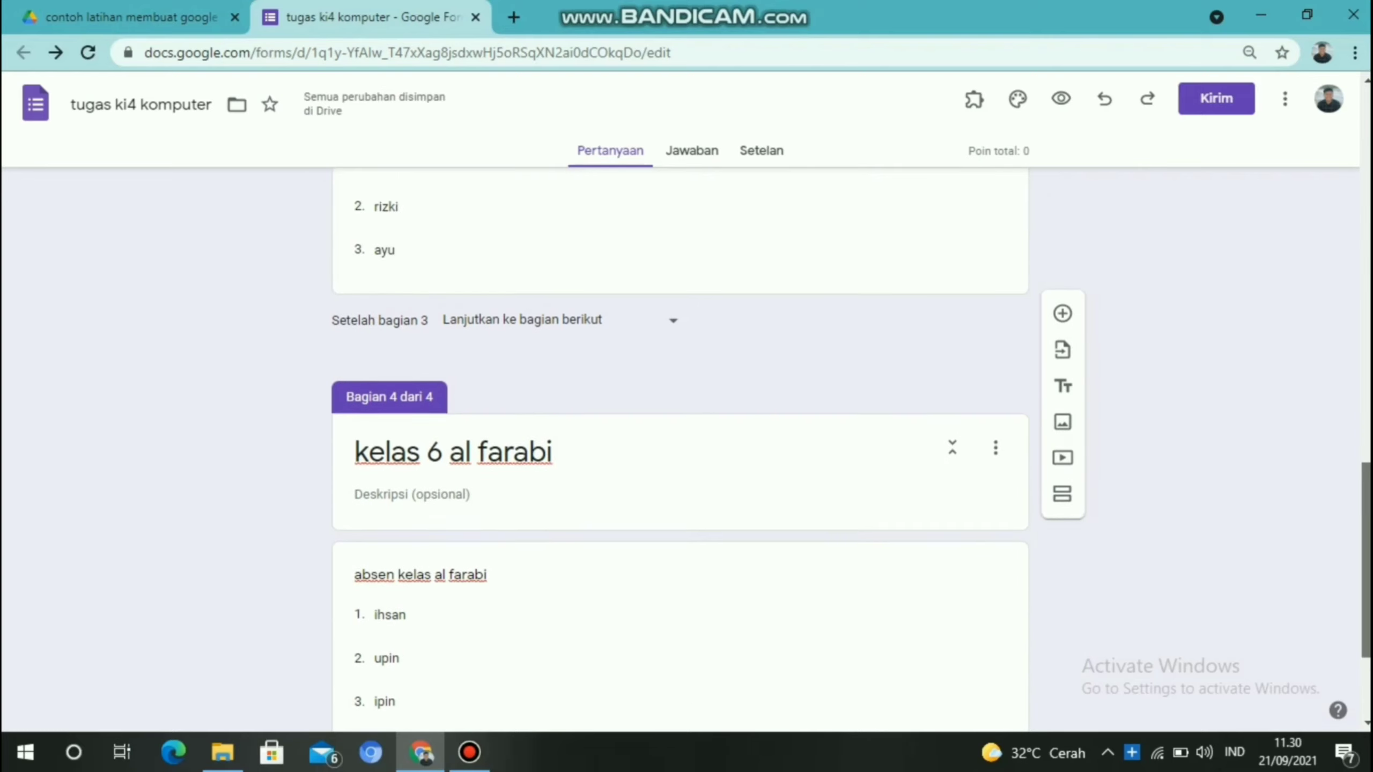
scroll(679, 453, "up", 1)
left_click(557, 346)
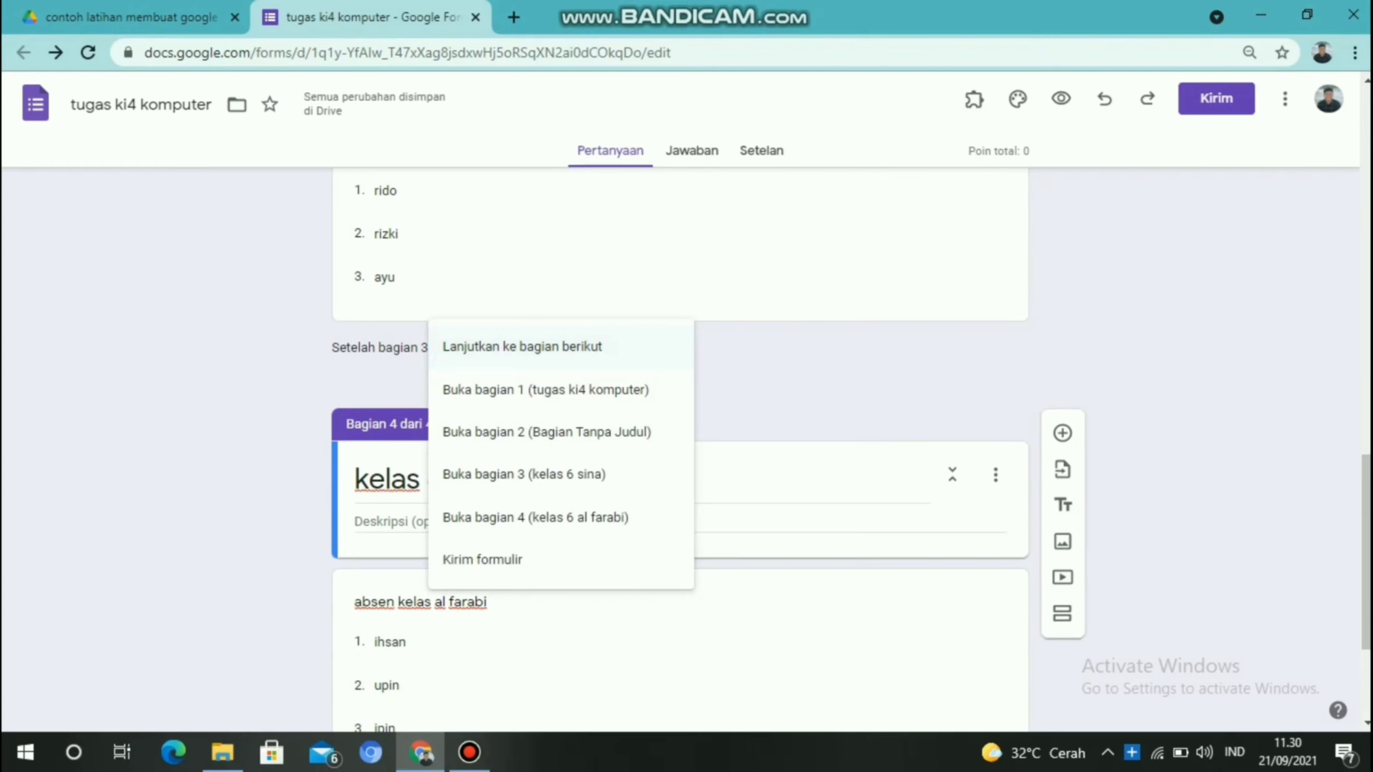
left_click(522, 346)
Set the destination after section 1 back to "Lanjutkan ke bagian berikut"
scroll(679, 453, "up", 15)
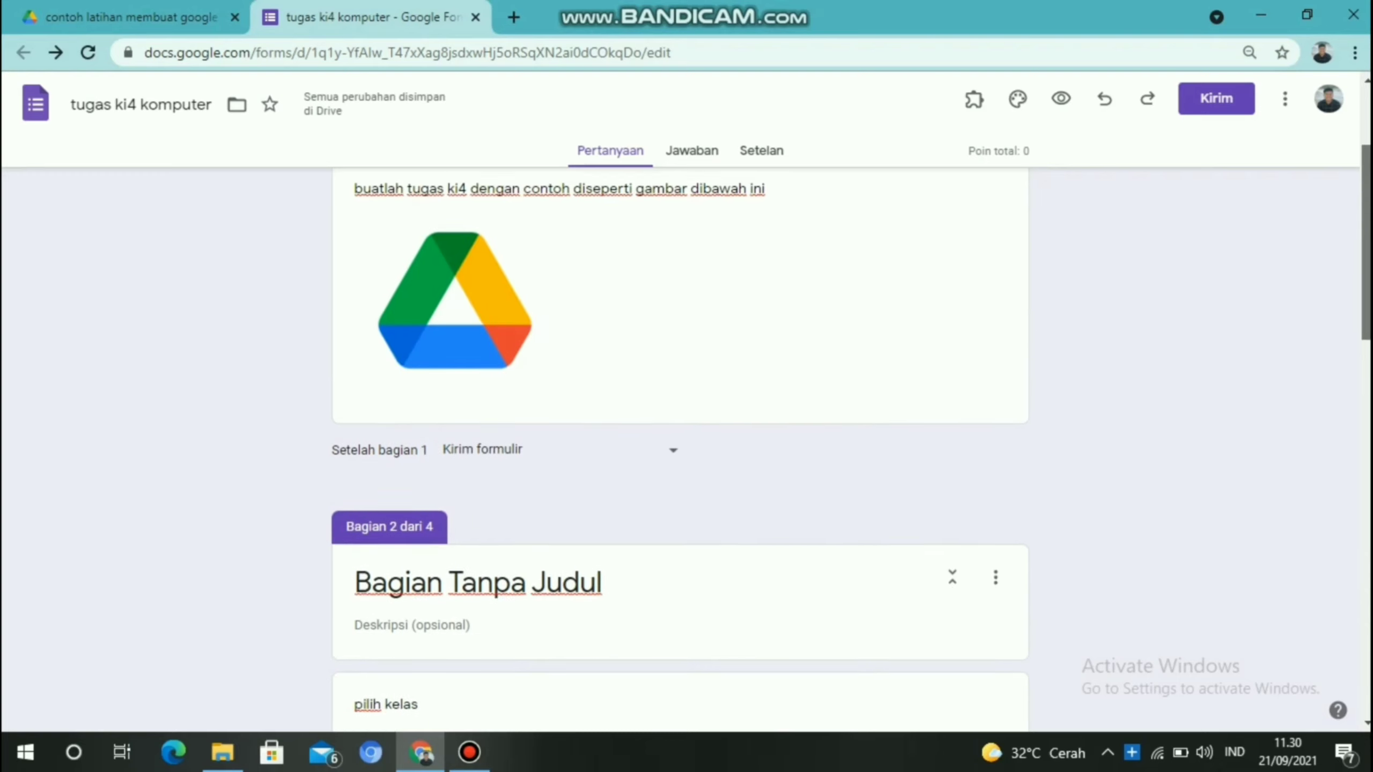
left_click(557, 453)
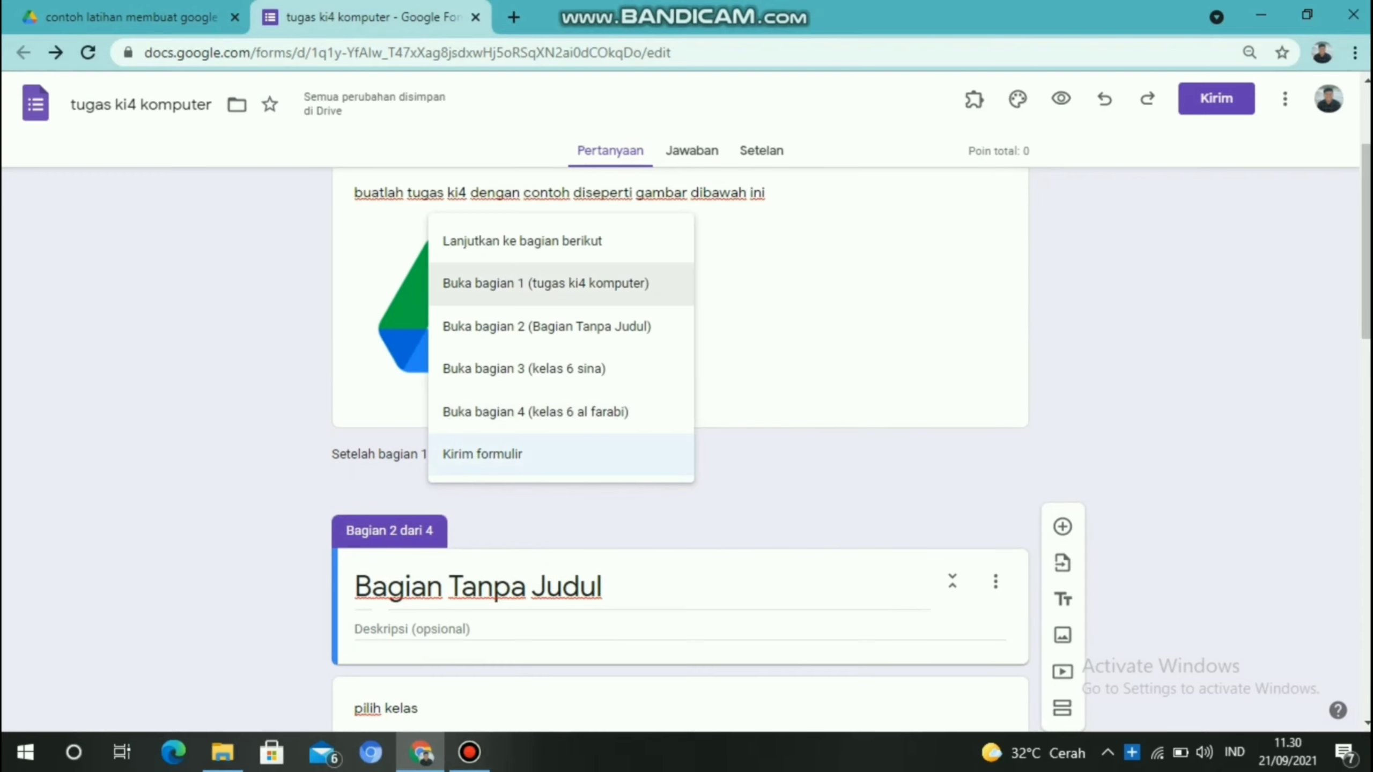
left_click(541, 241)
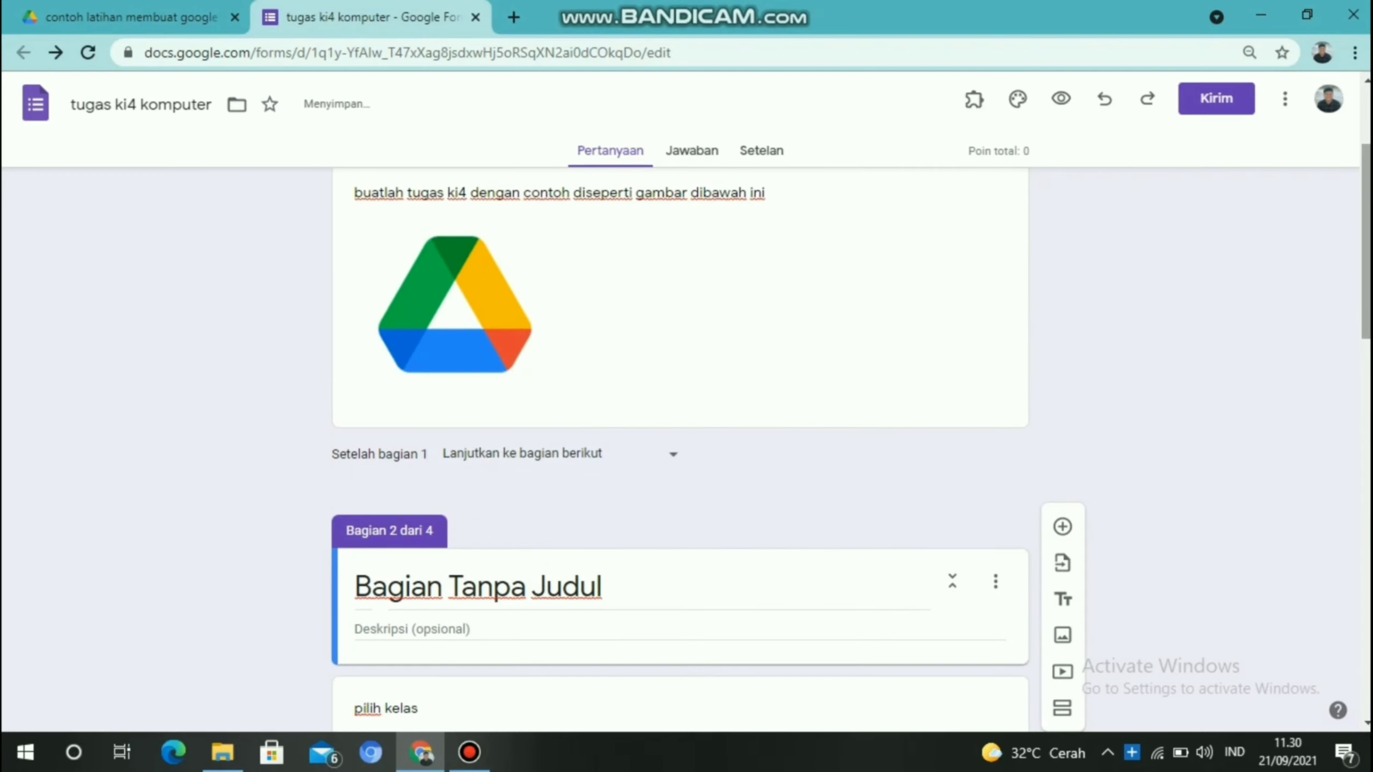
Preview the form as a respondent, choosing the class "kelas 6 al farabi" and the second student in the attendance question
scroll(679, 433, "up", 3)
scroll(679, 433, "down", 15)
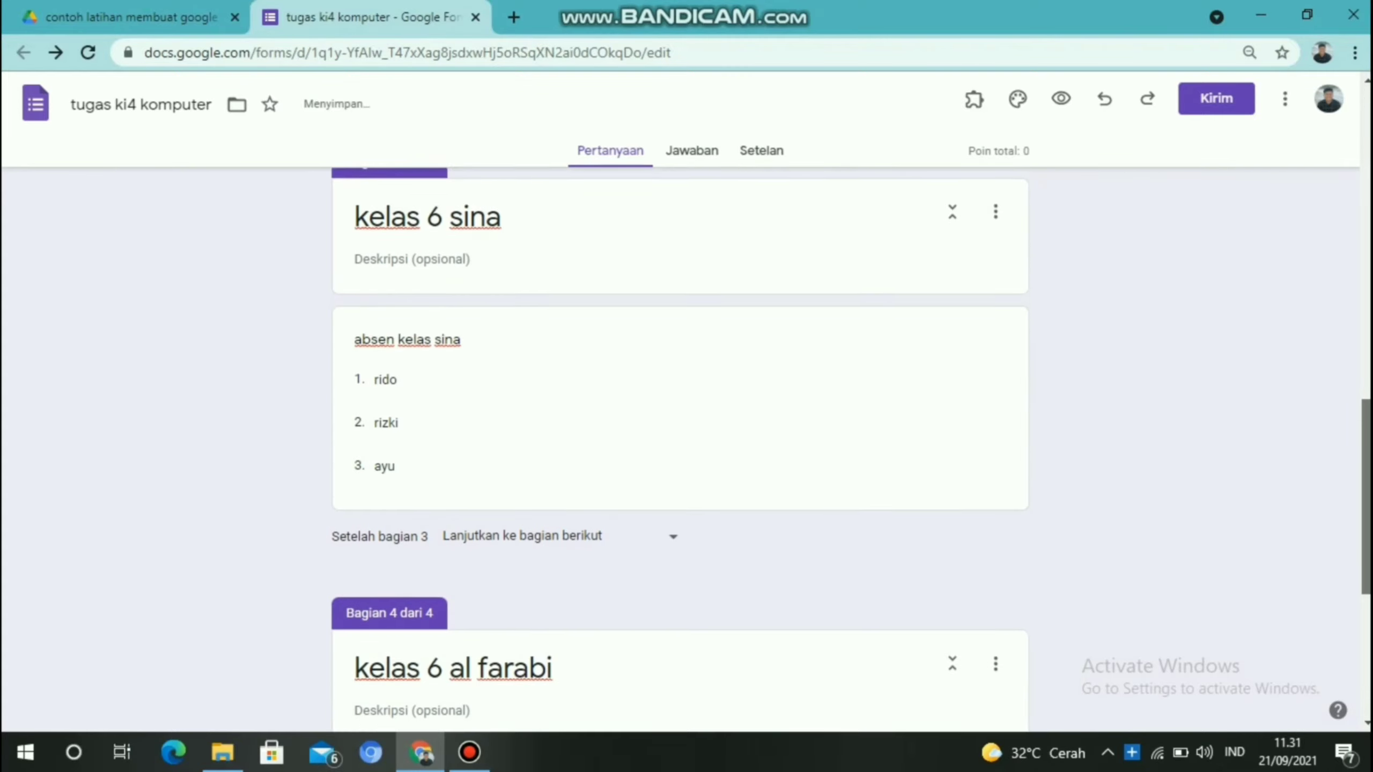
scroll(679, 433, "down", 6)
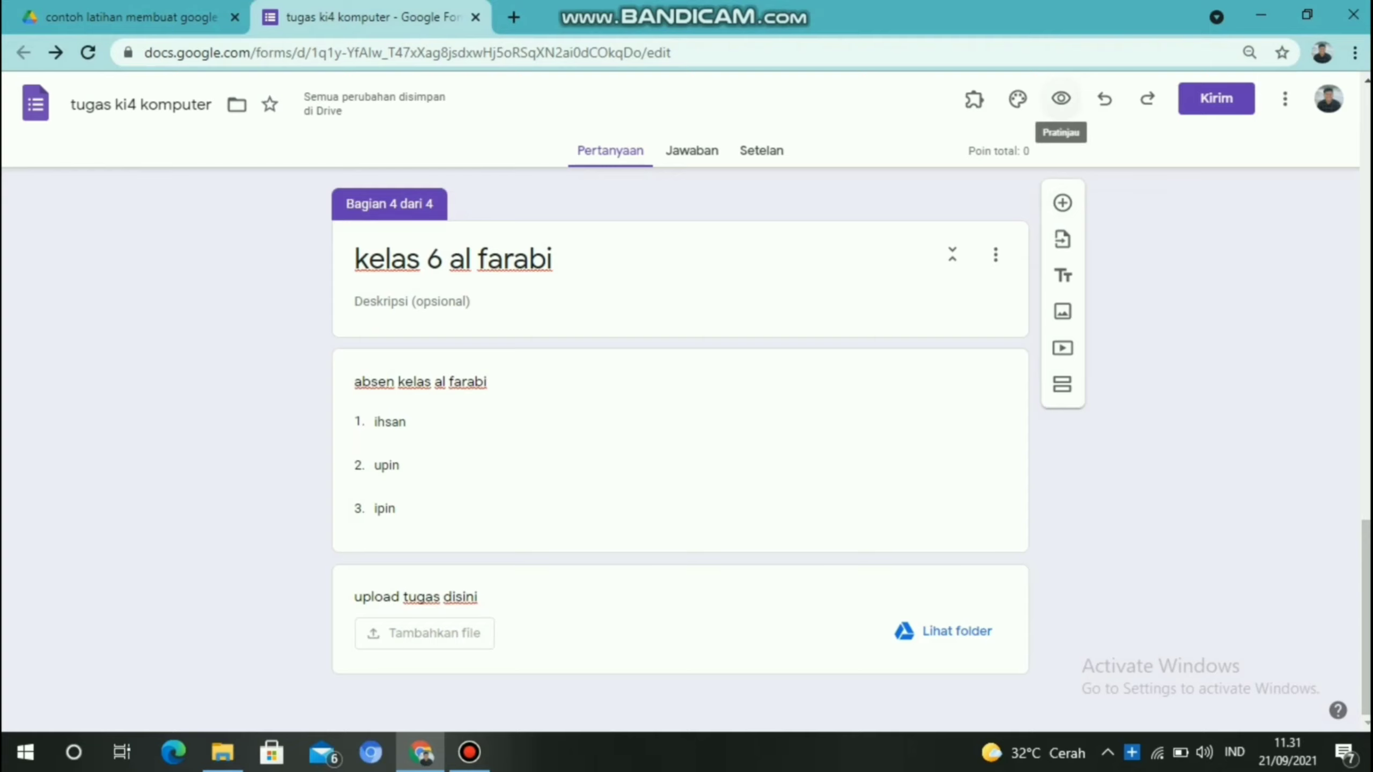
left_click(1060, 99)
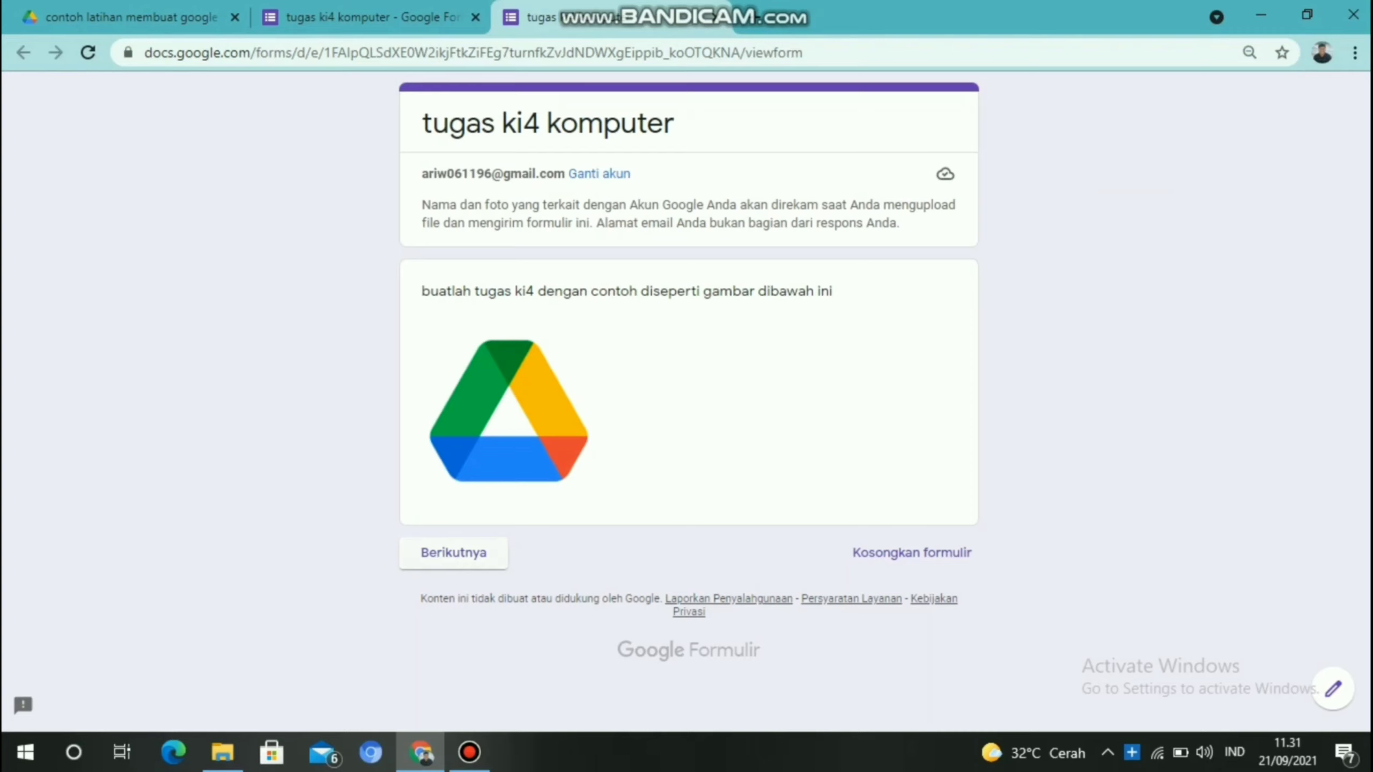
left_click(454, 552)
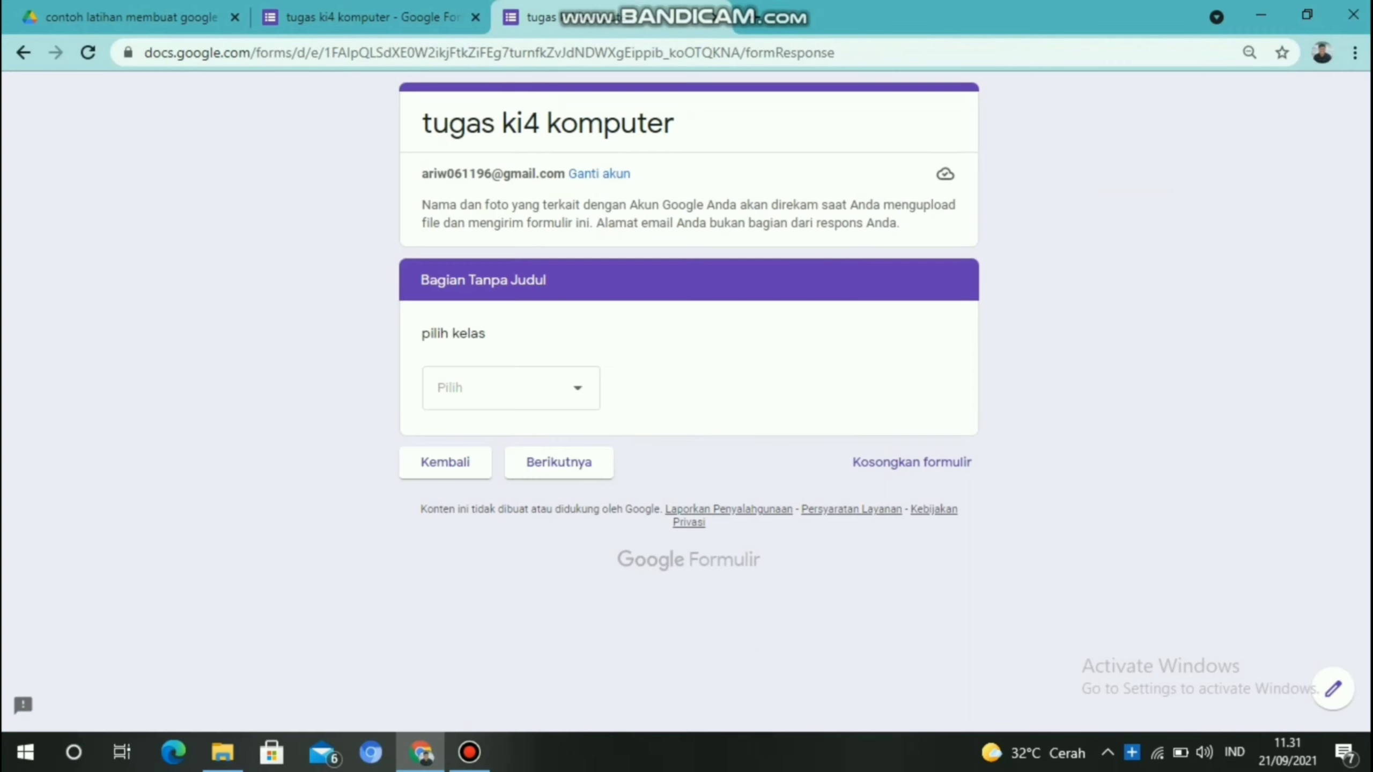
left_click(576, 388)
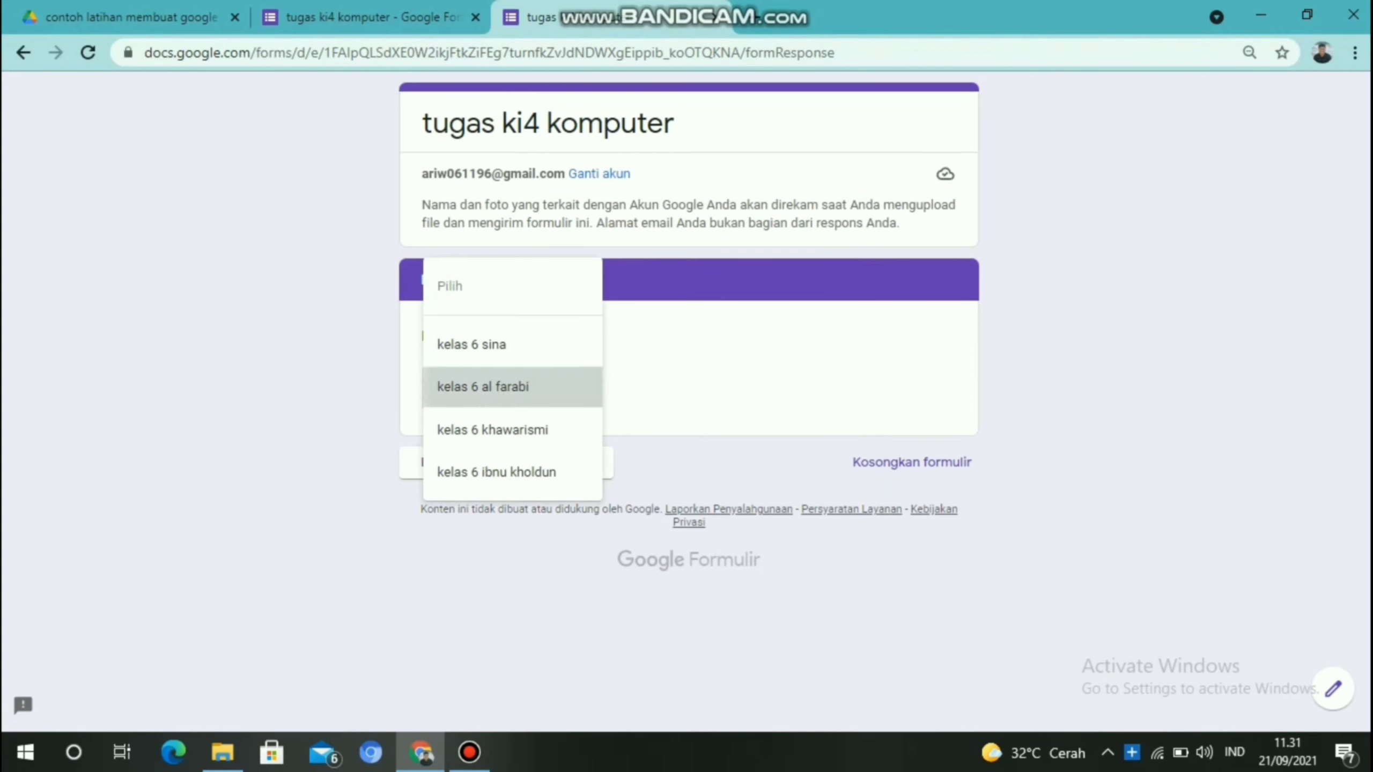
left_click(482, 387)
left_click(558, 462)
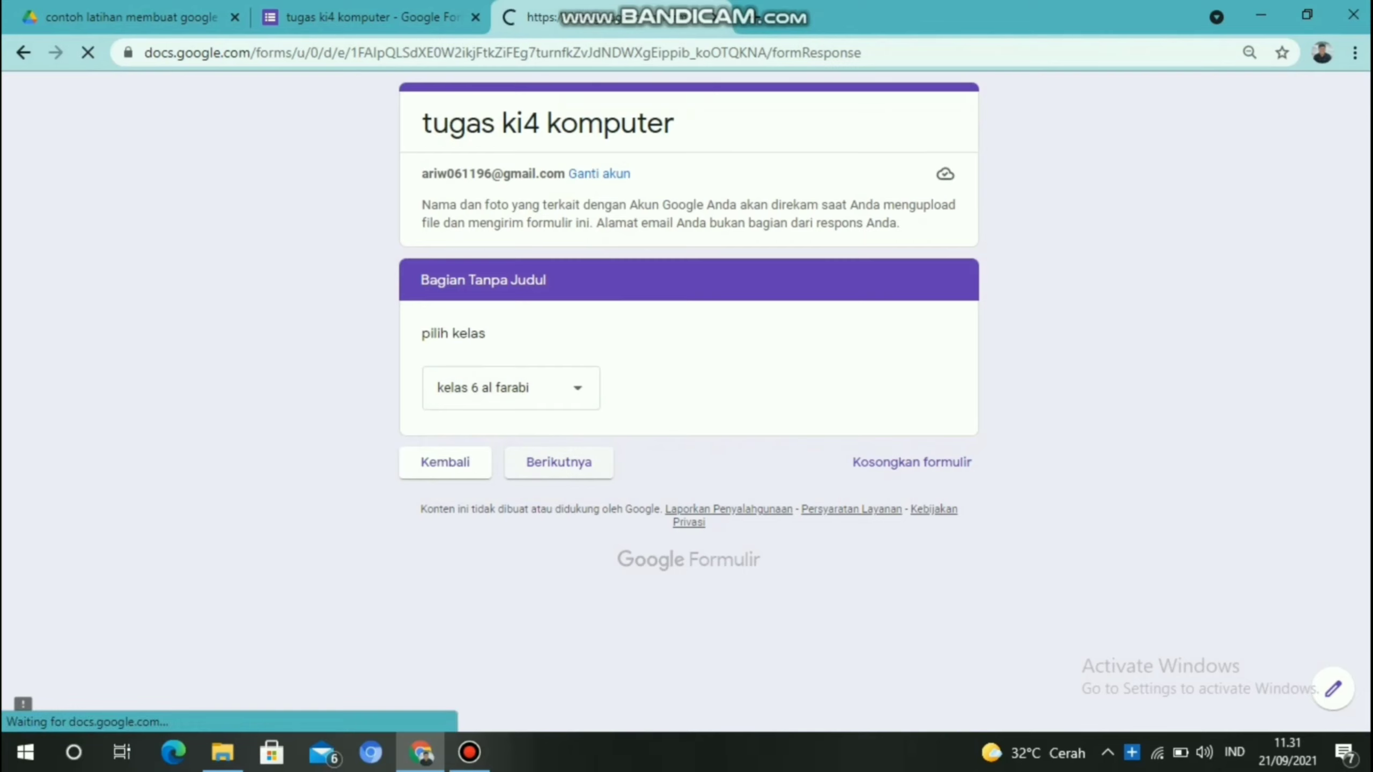
left_click(516, 388)
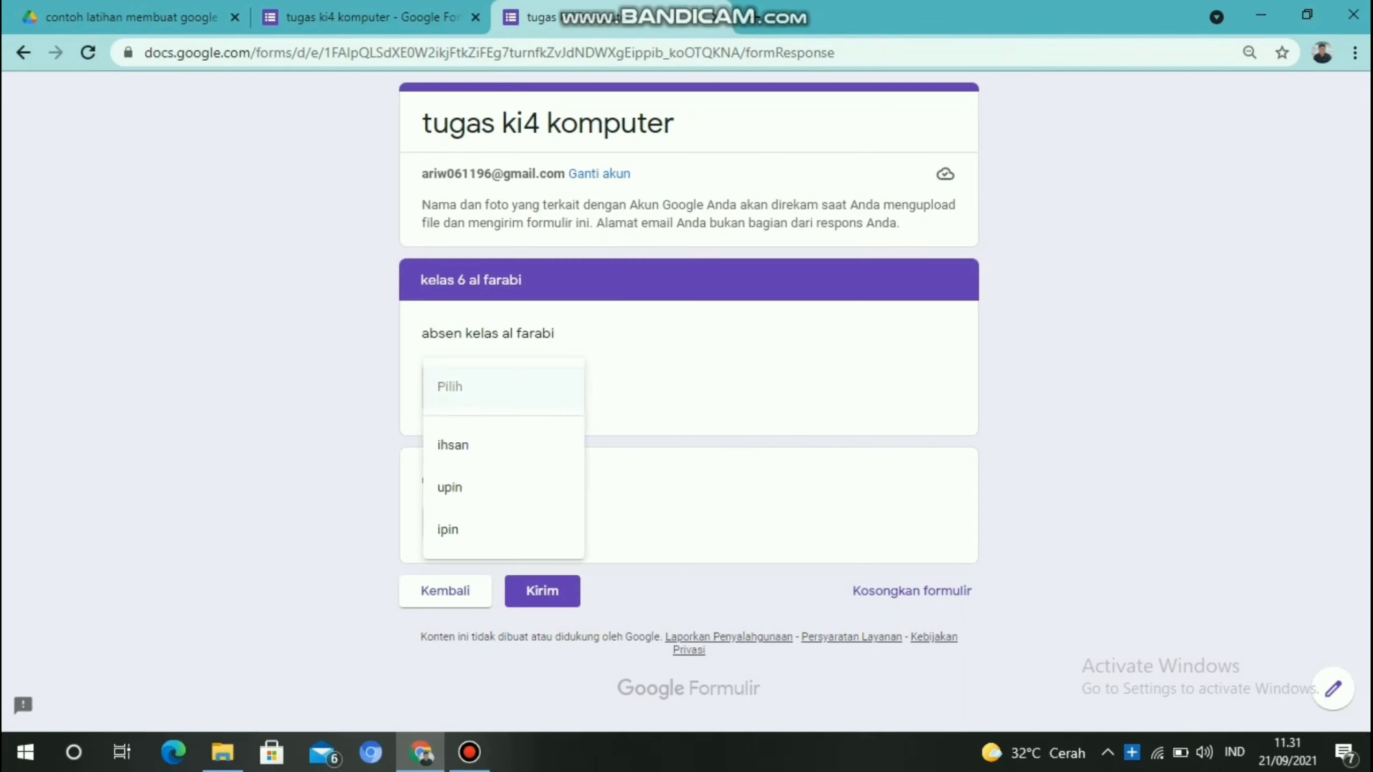
left_click(460, 487)
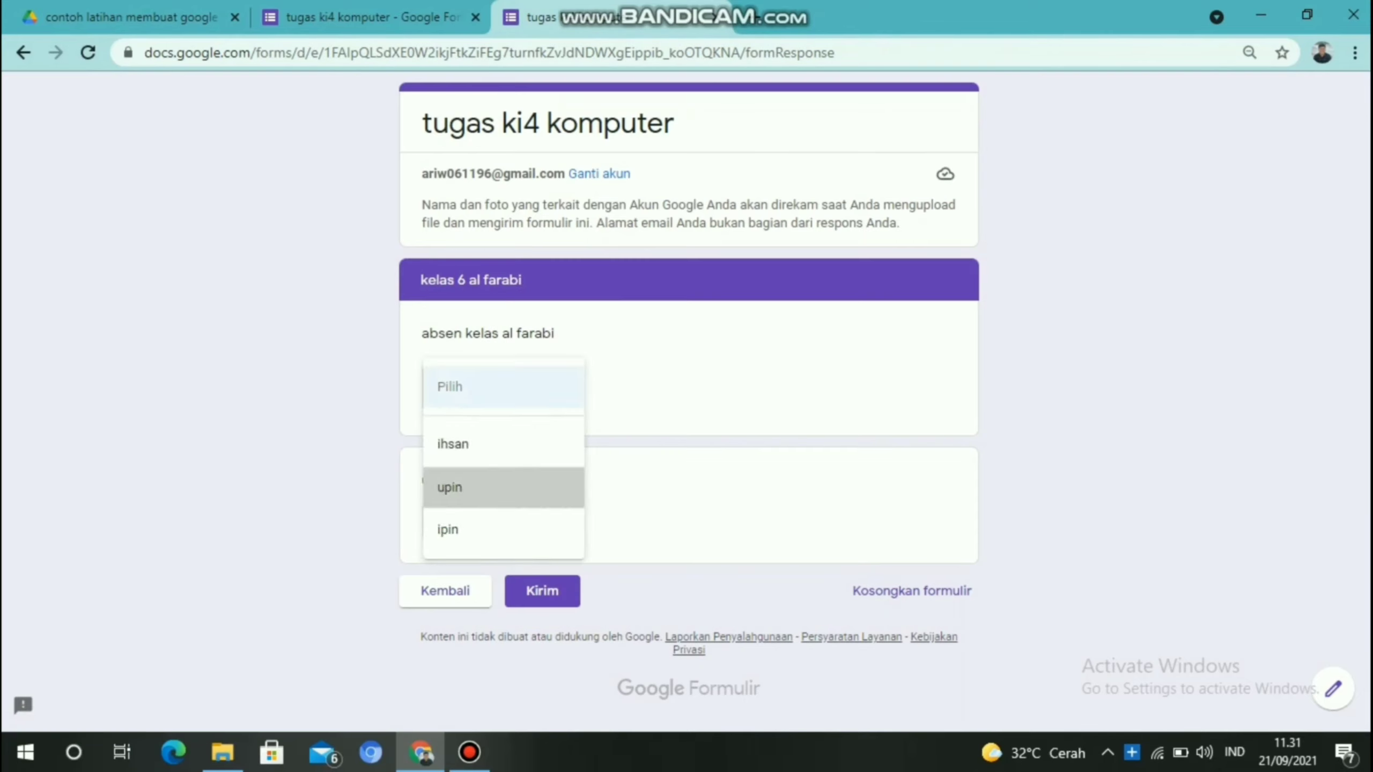
Upload "download (3).png" from the Downloads folder to the "upload tugas disini" question and submit the response
left_click(491, 520)
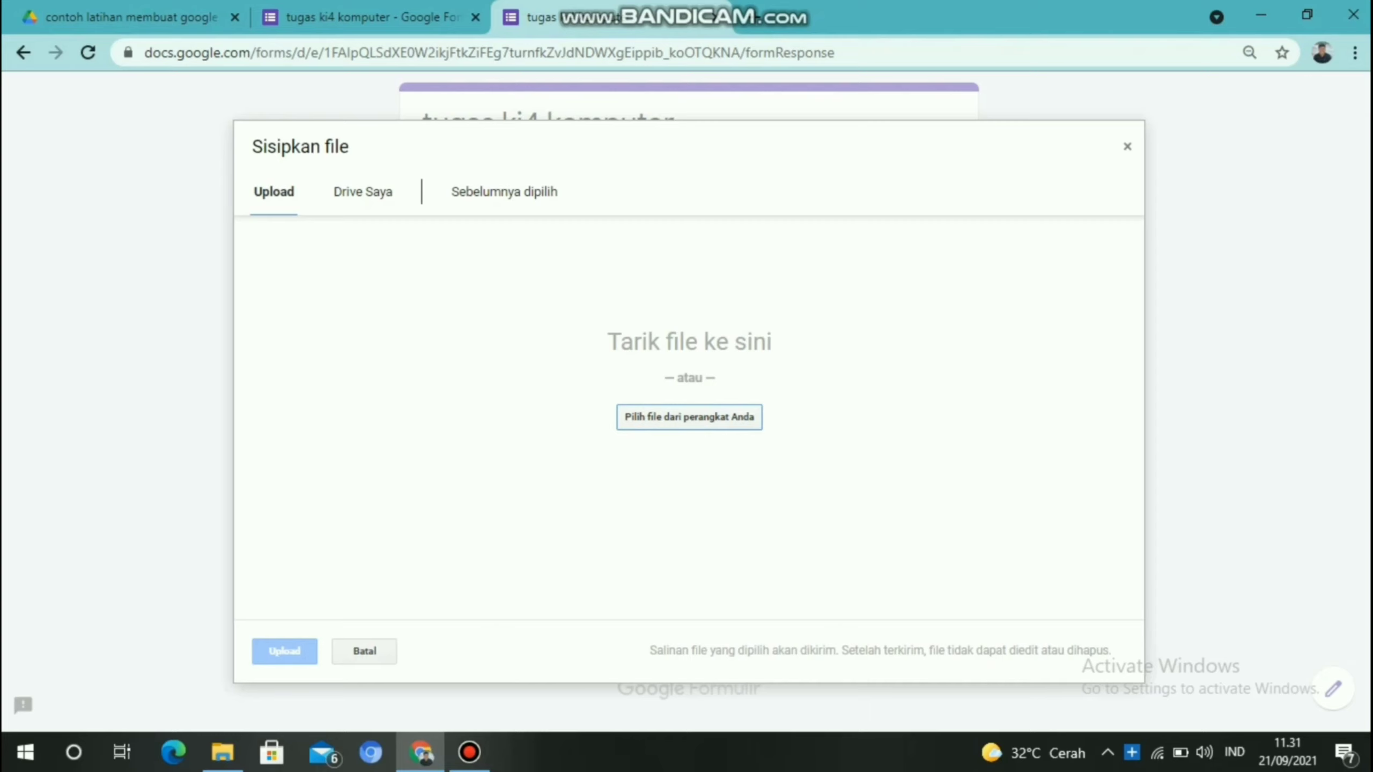
left_click(690, 418)
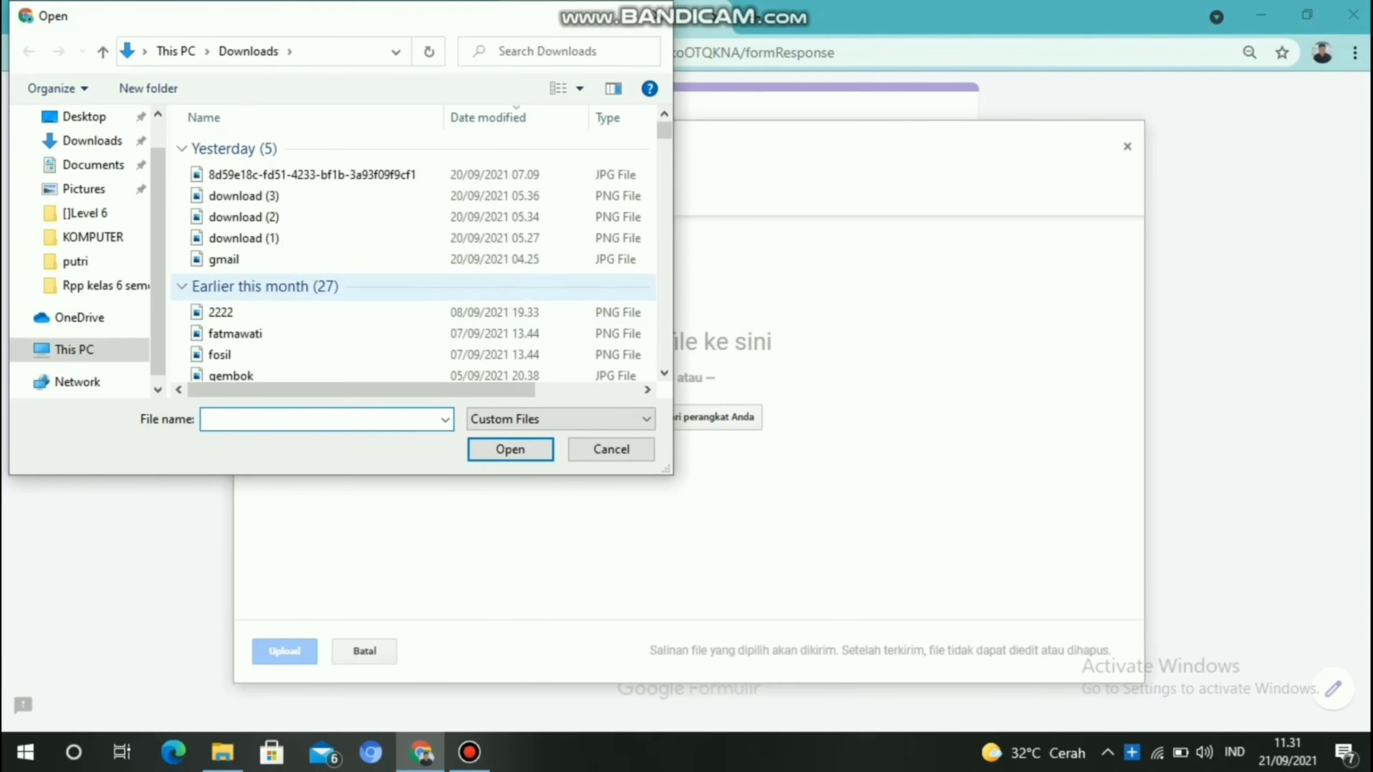
left_click(244, 196)
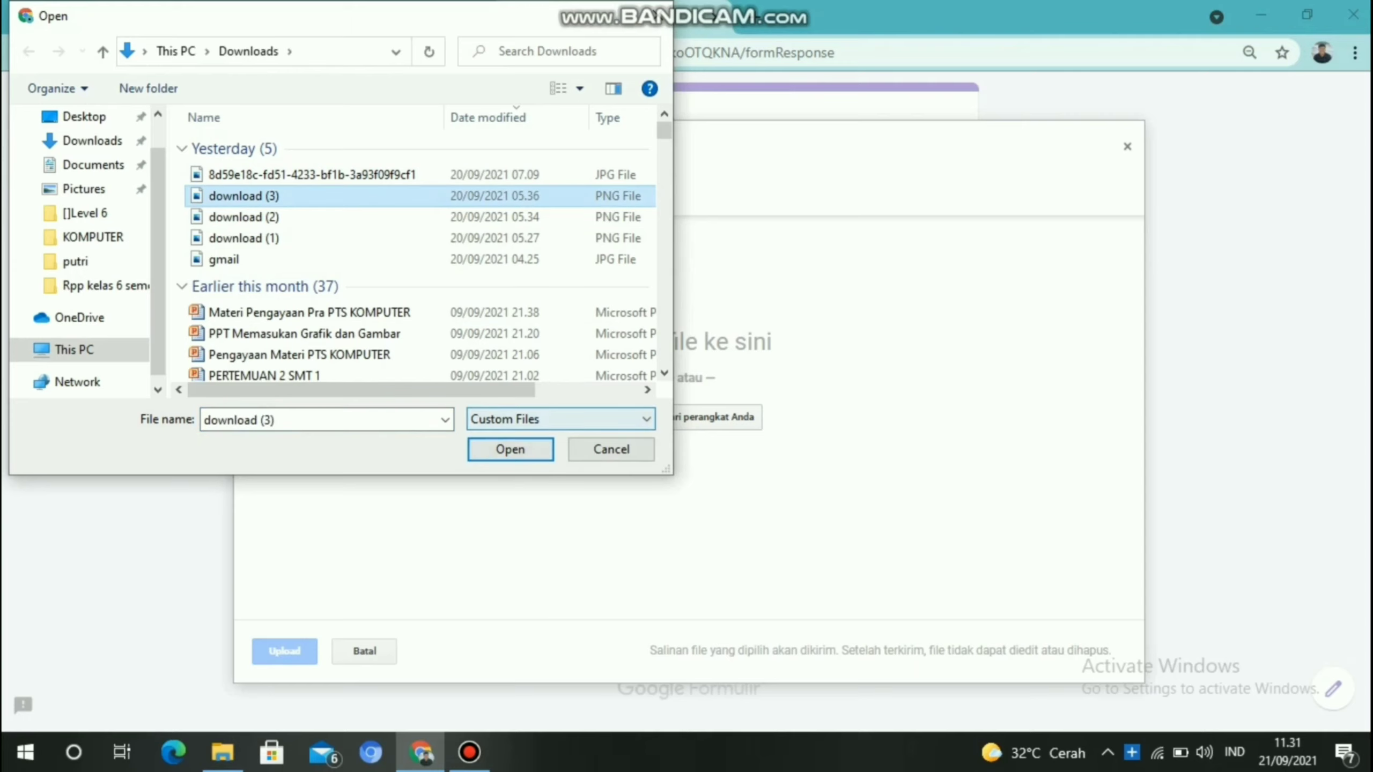
left_click(510, 450)
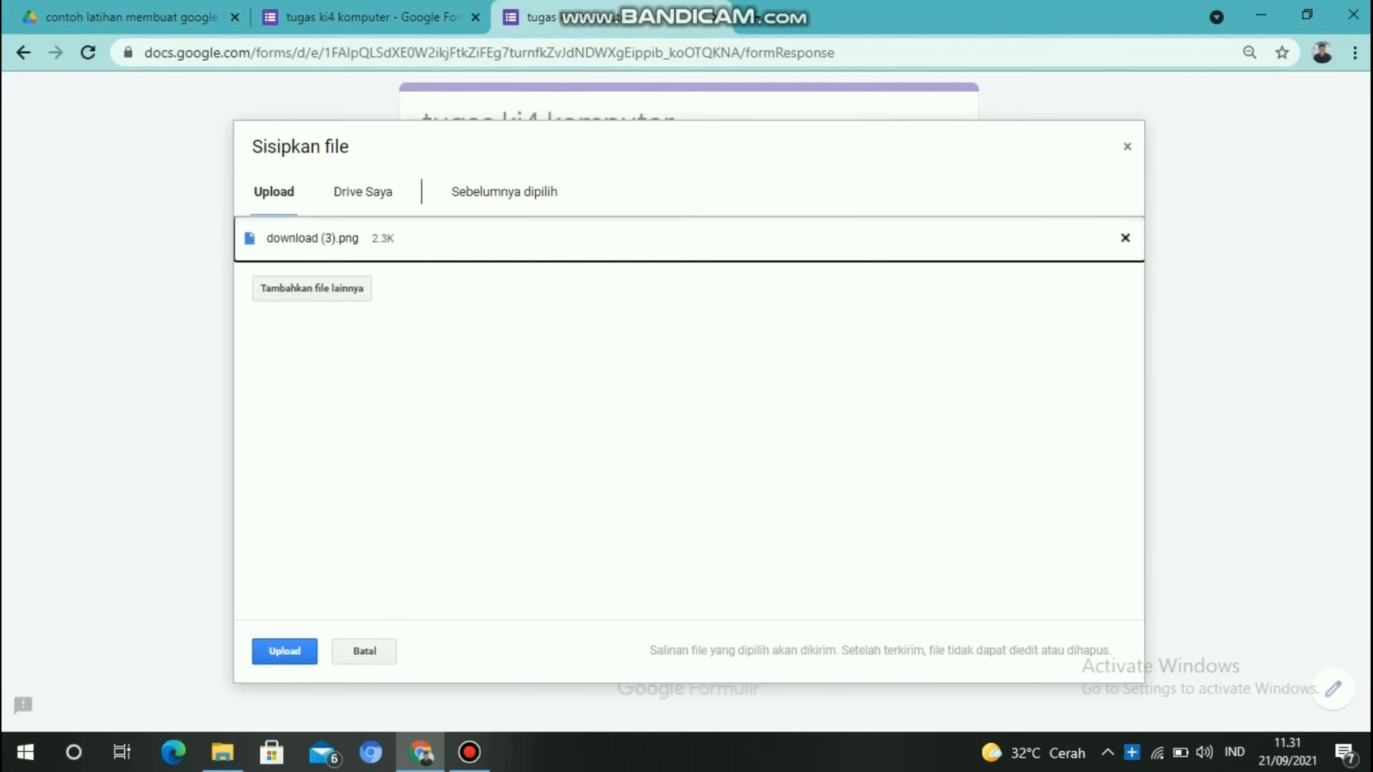
left_click(284, 650)
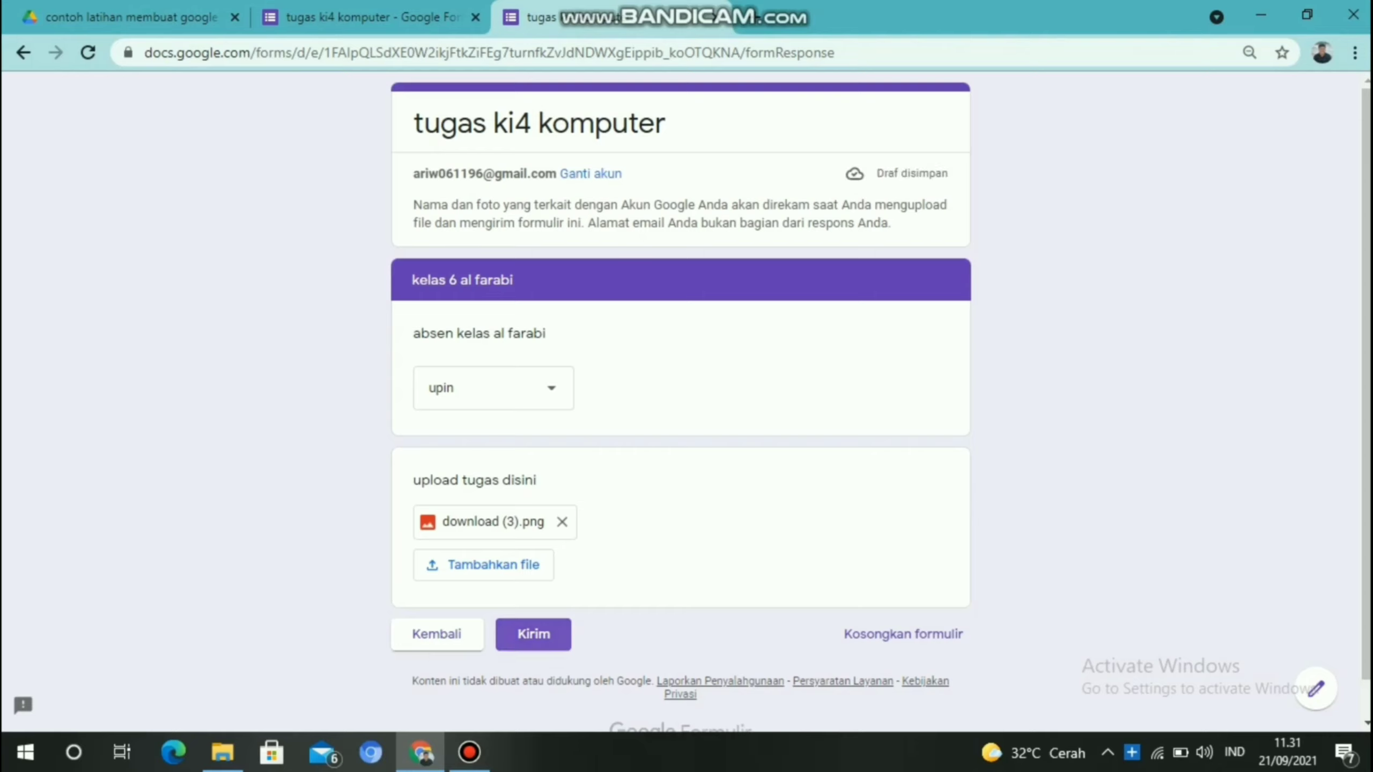
left_click(534, 634)
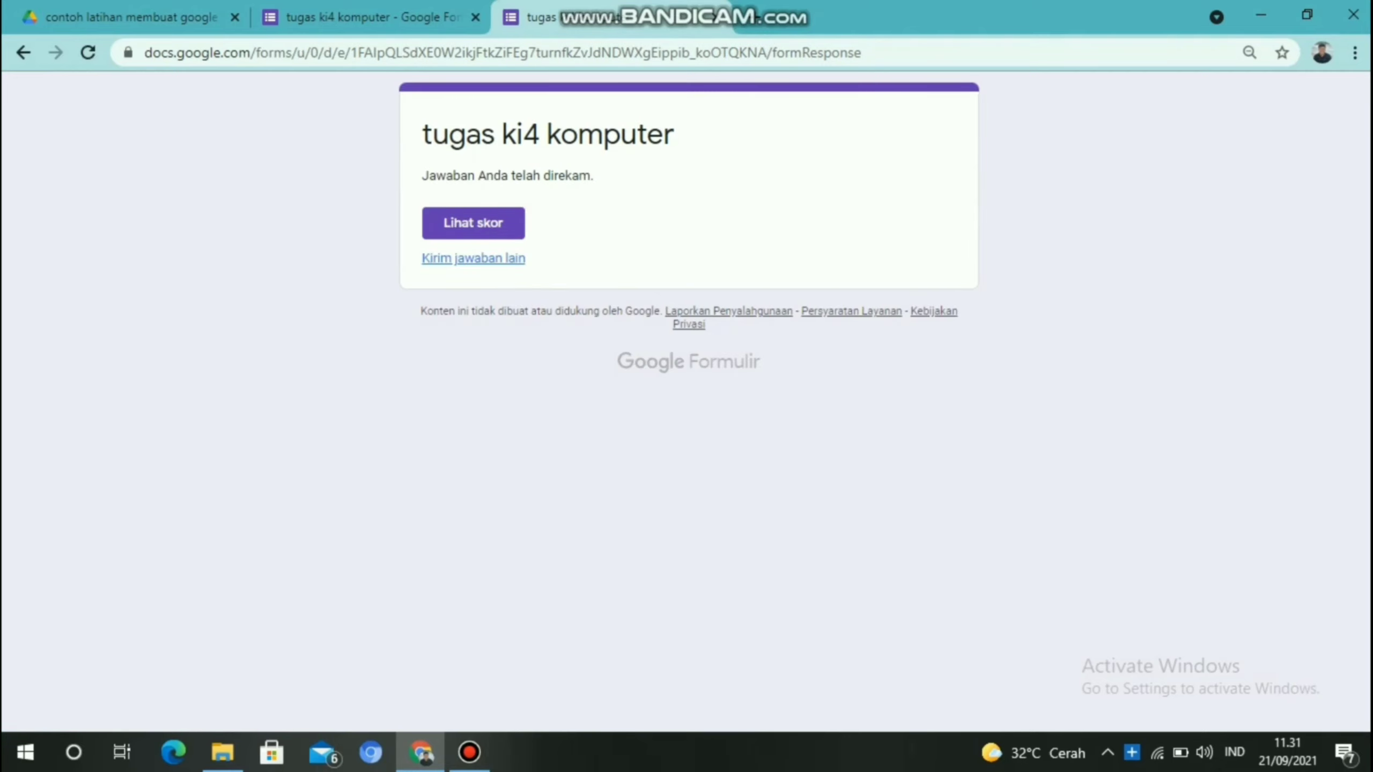
Return to the form editor and examine the submitted individual response, including its class, attendance and uploaded file answers
left_click(384, 17)
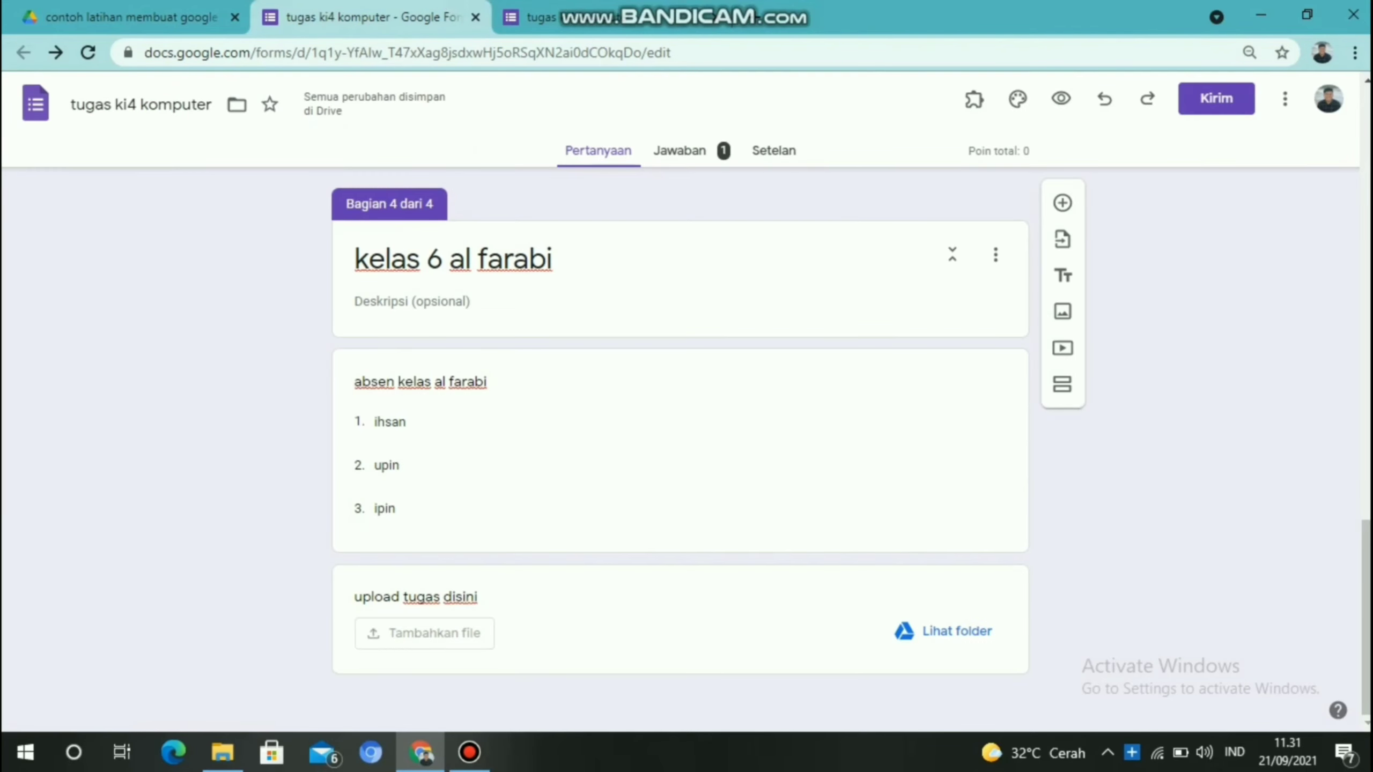
left_click(680, 151)
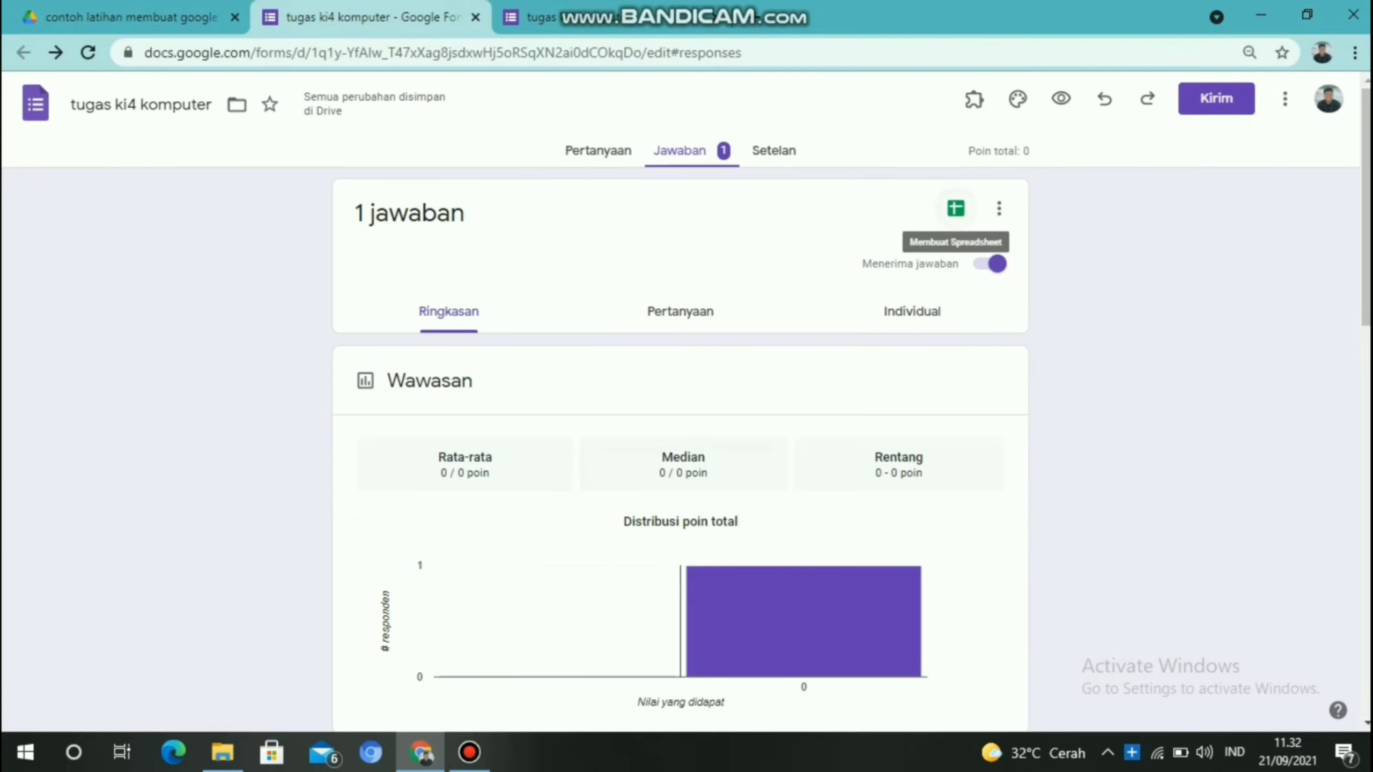
left_click(964, 209)
left_click(908, 141)
left_click(911, 311)
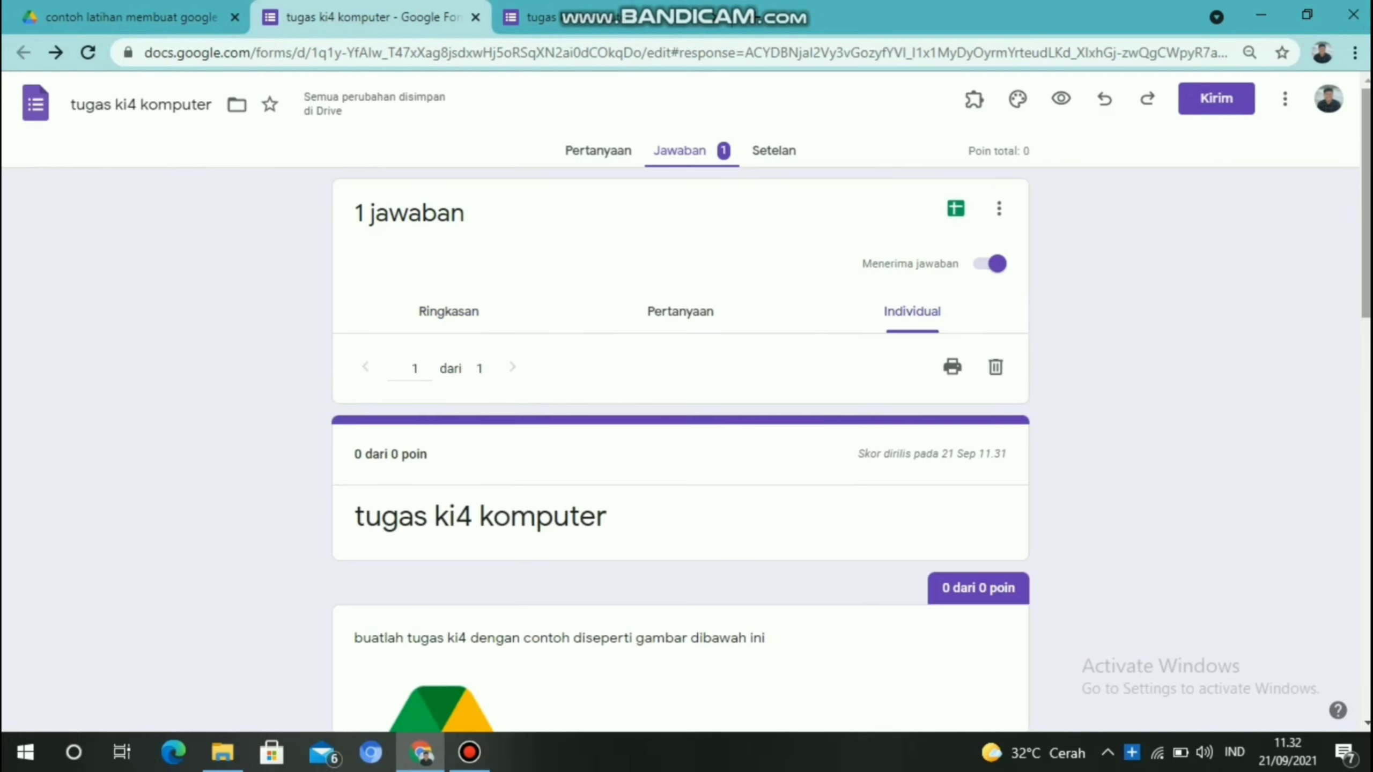
scroll(680, 449, "down", 15)
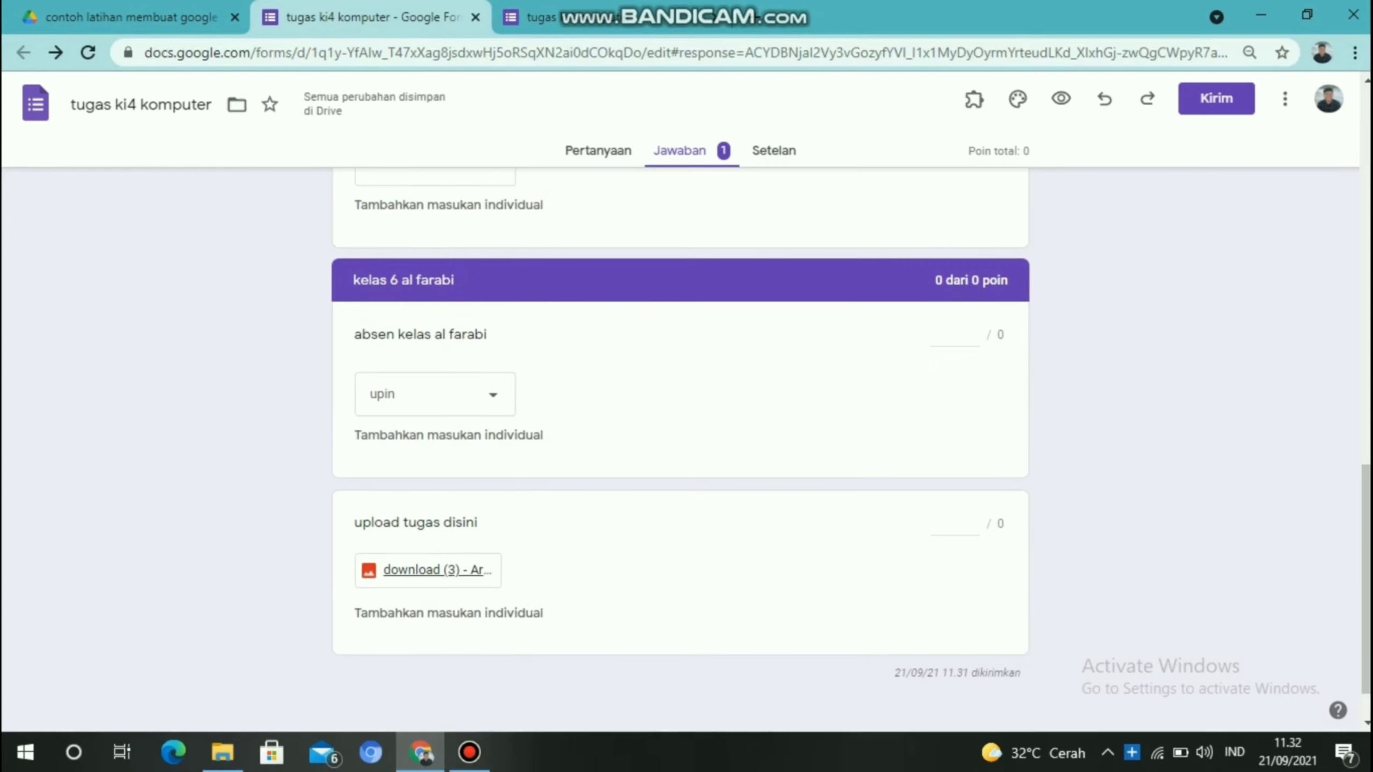
Create a new spreadsheet "tugas ki4 komputer (Jawaban)" for the form's responses, view it and close it to return to the form
scroll(680, 449, "up", 15)
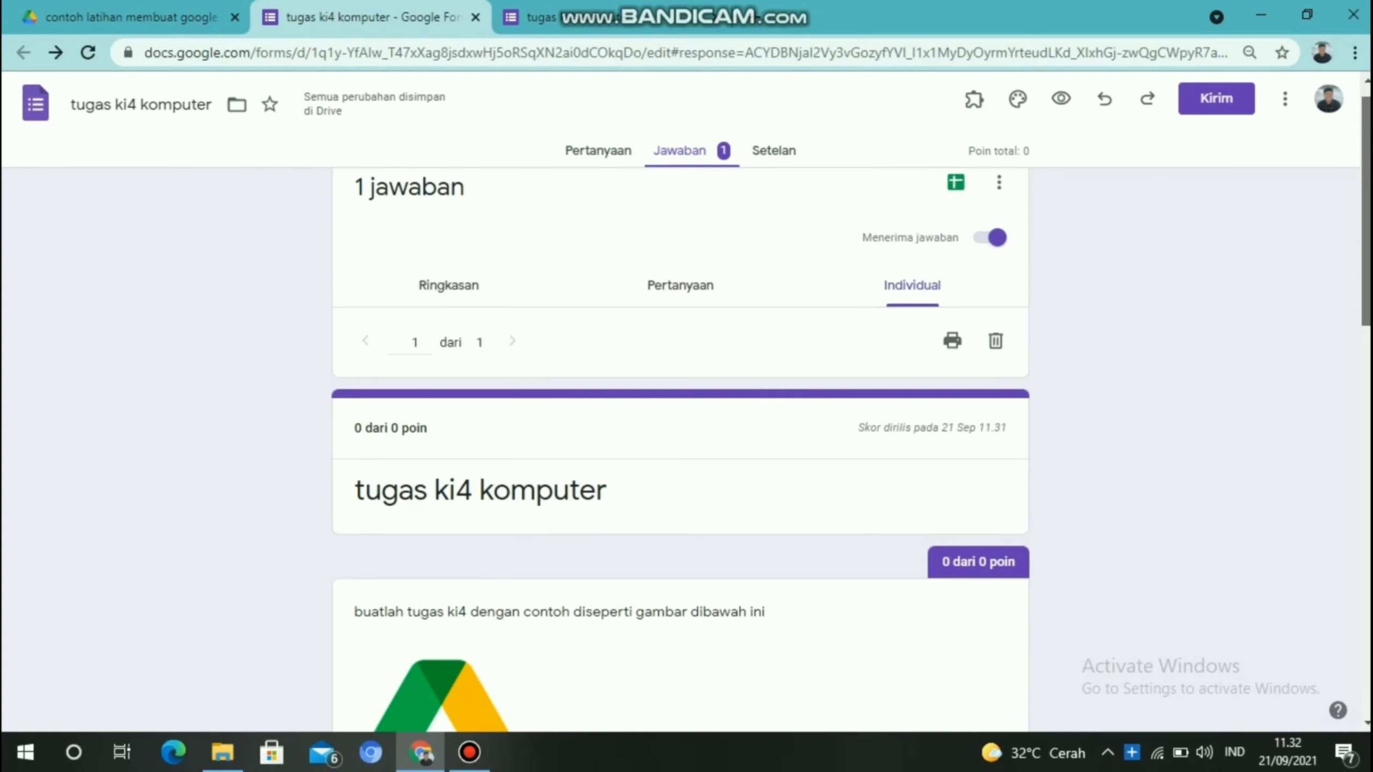
scroll(680, 449, "up", 1)
left_click(955, 209)
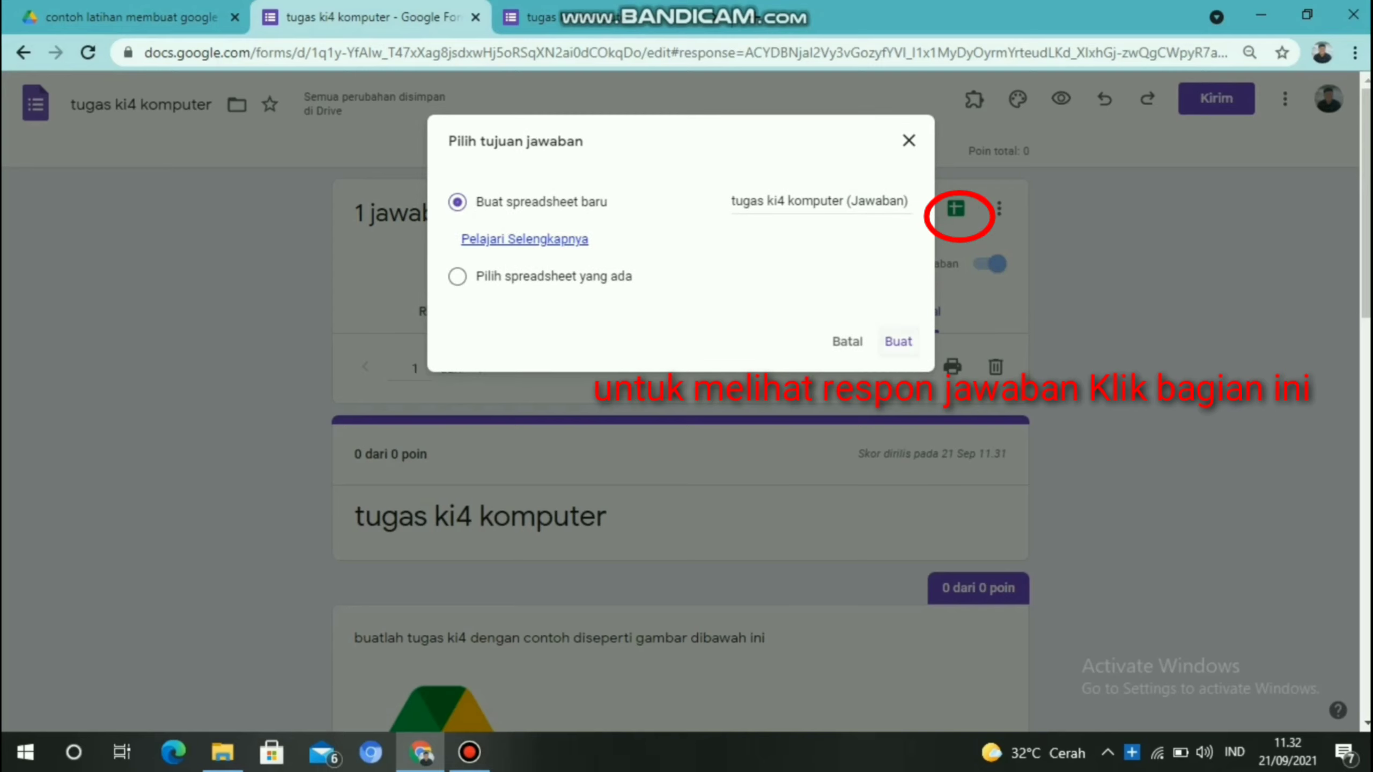
left_click(897, 342)
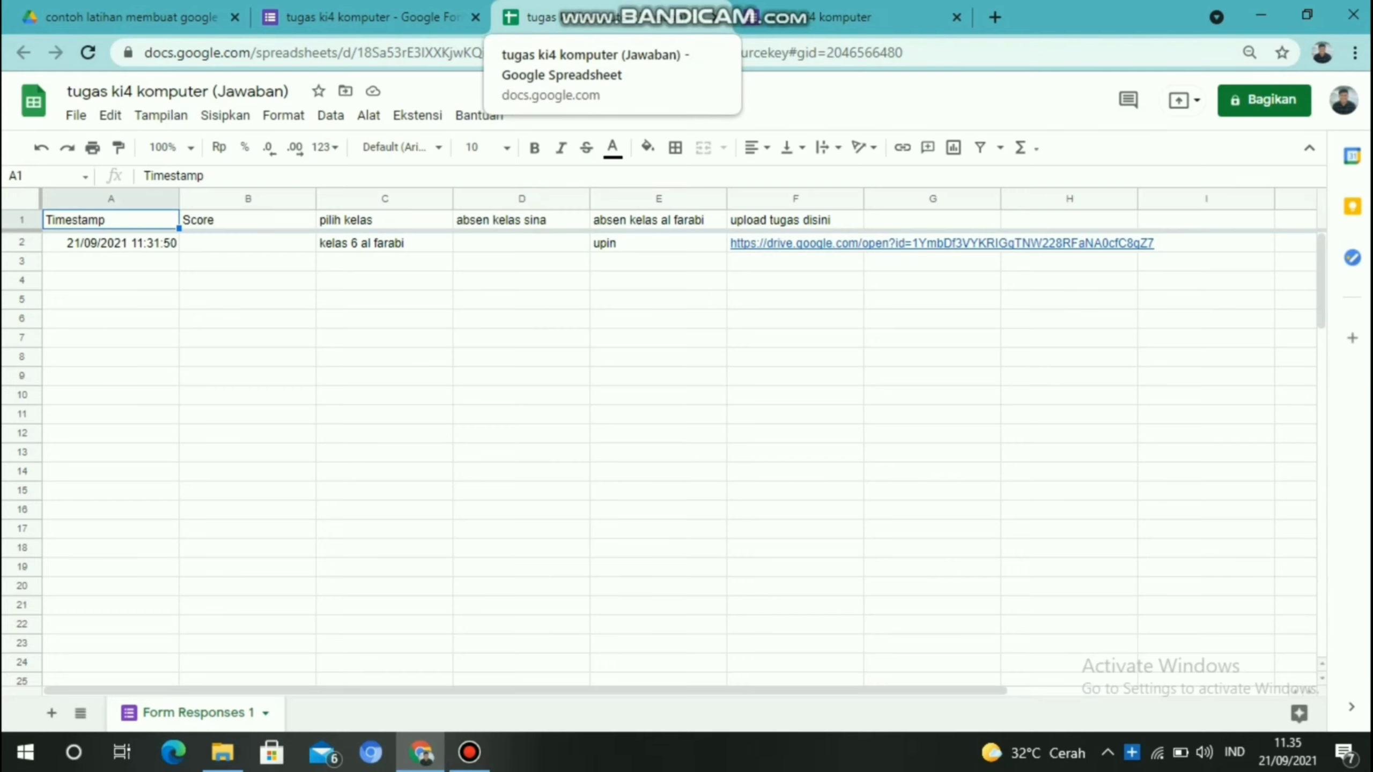
key("ctrl+w")
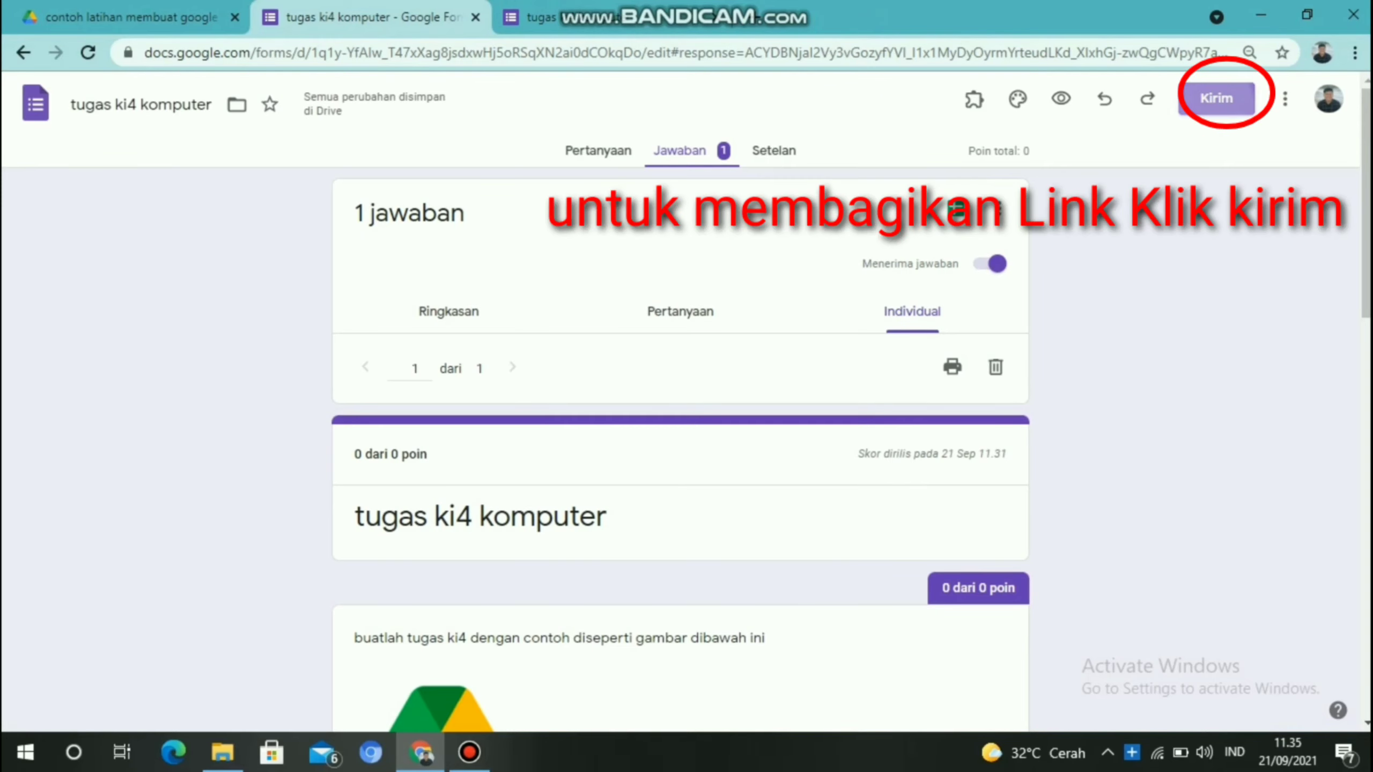
Open the form's sending options and enter the suggested recipient's e-mail address for sharing it by email
left_click(1216, 98)
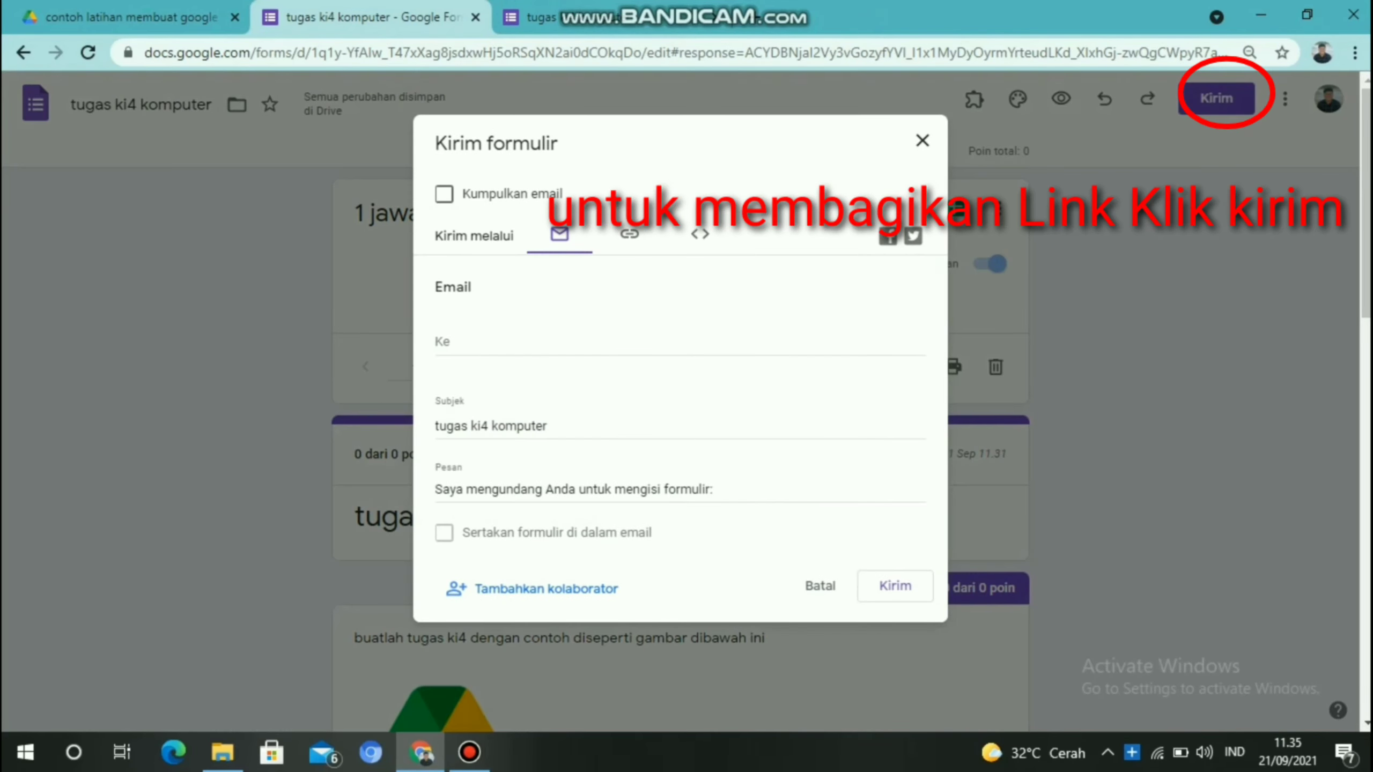
left_click(541, 342)
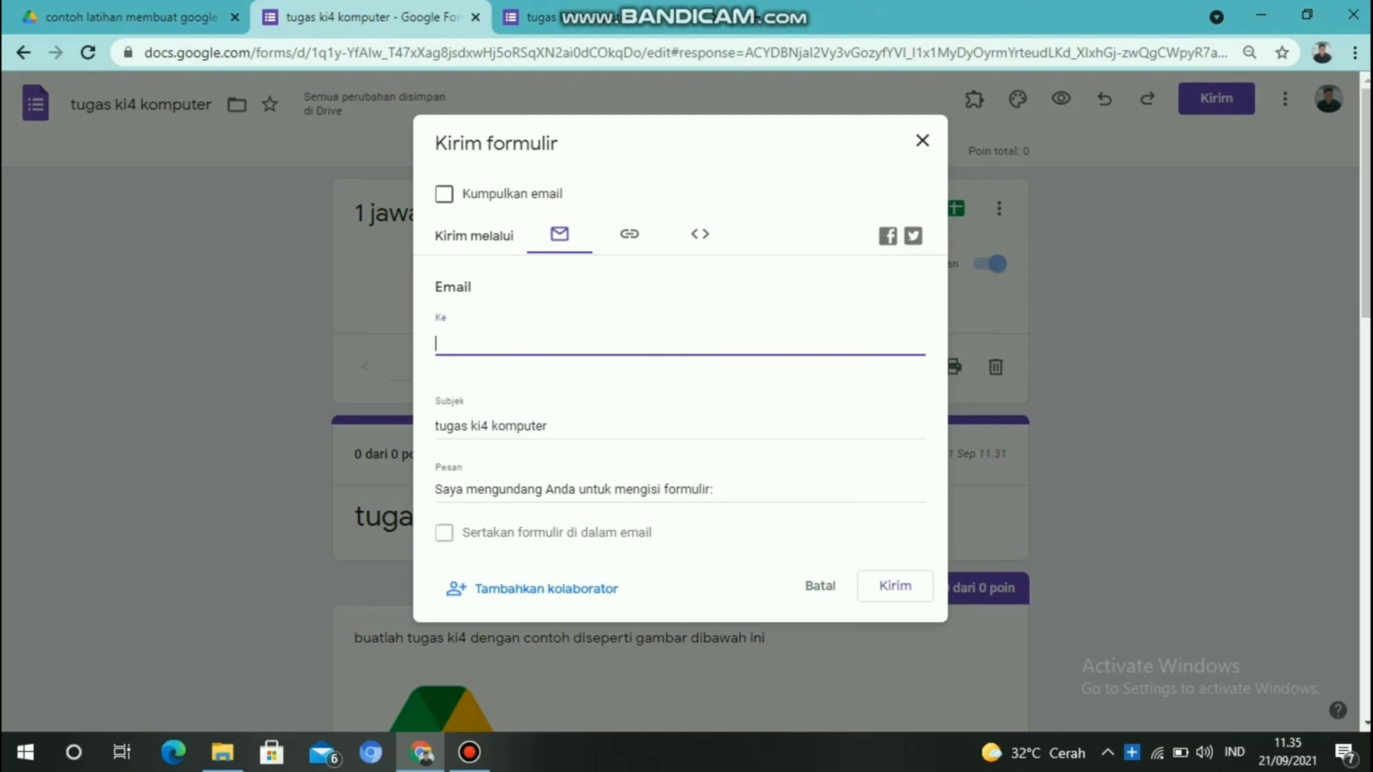
type("ari")
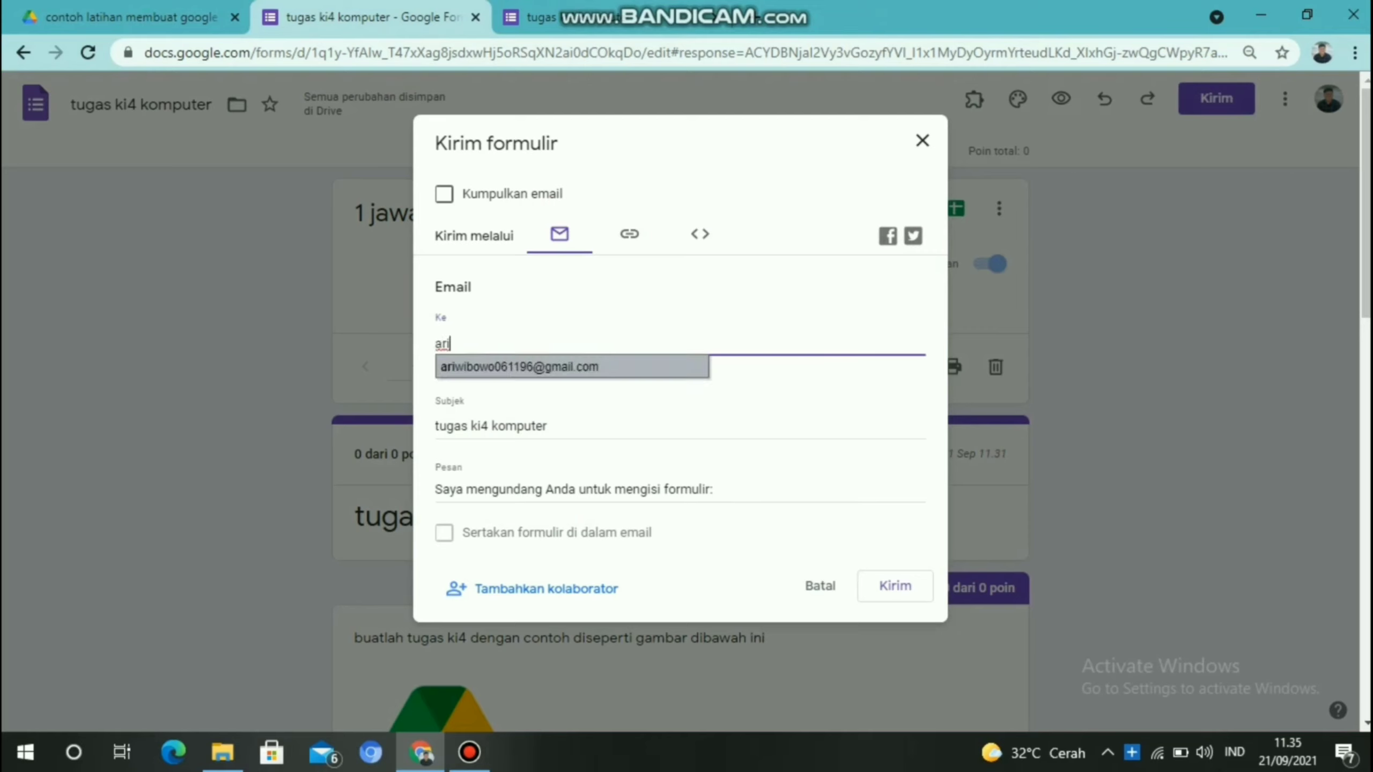
key("Return")
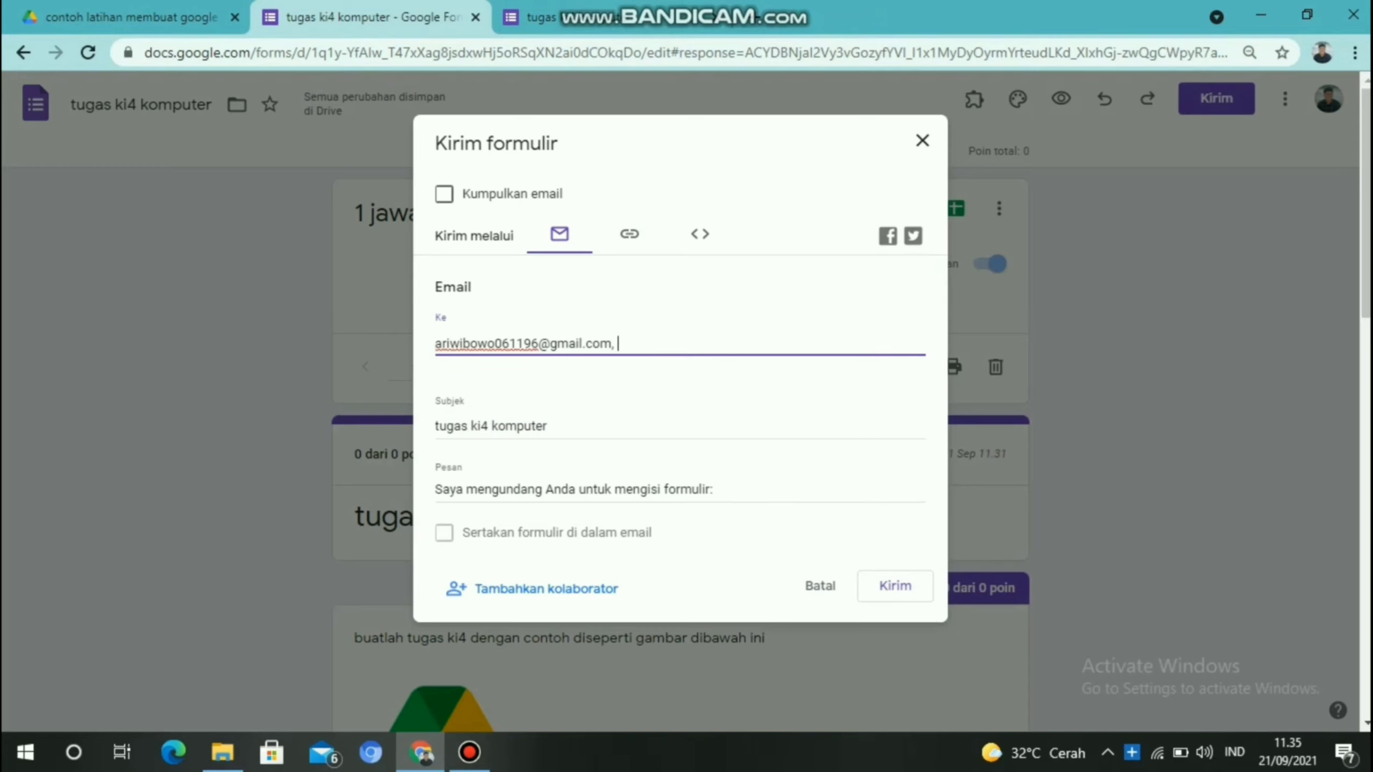
Switch the sharing method to a link and copy the form's full, unshortened URL to the clipboard
left_click(629, 234)
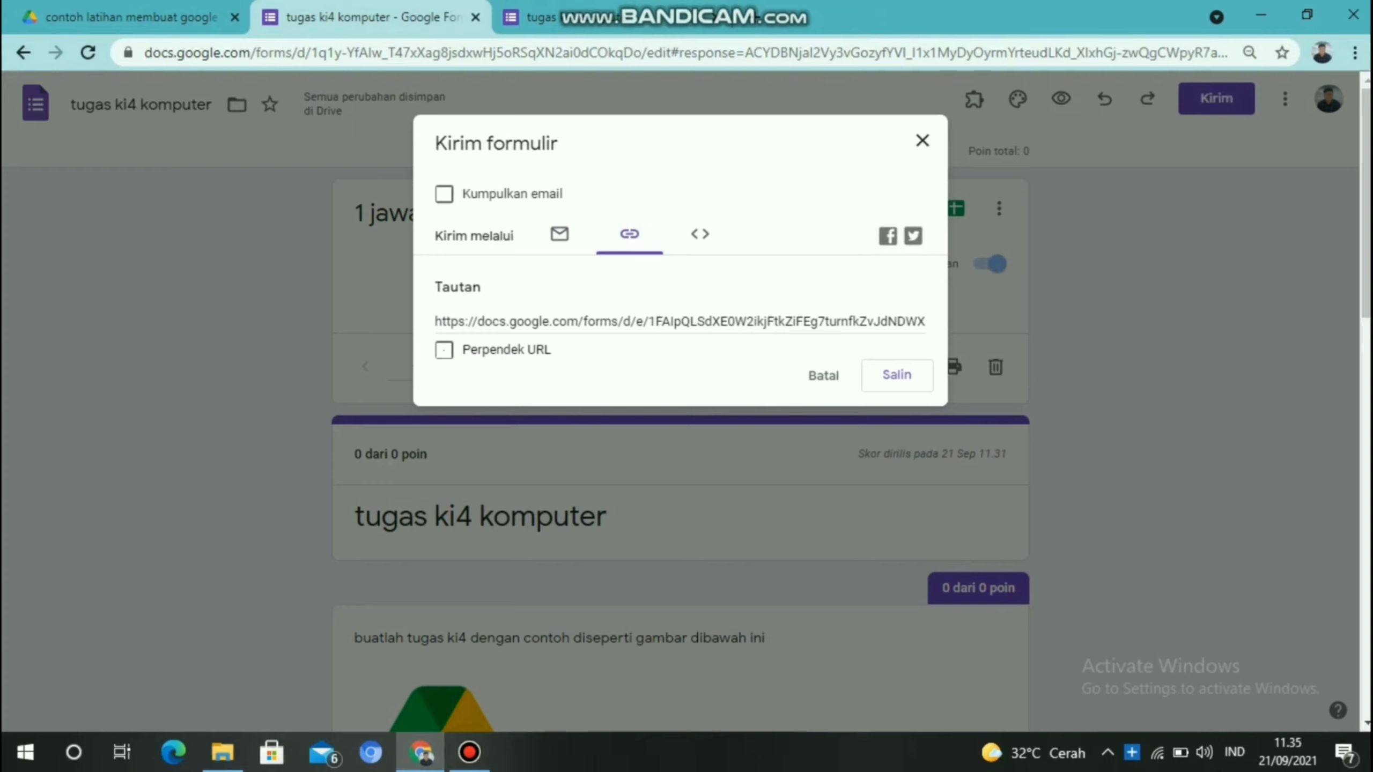
left_click(897, 374)
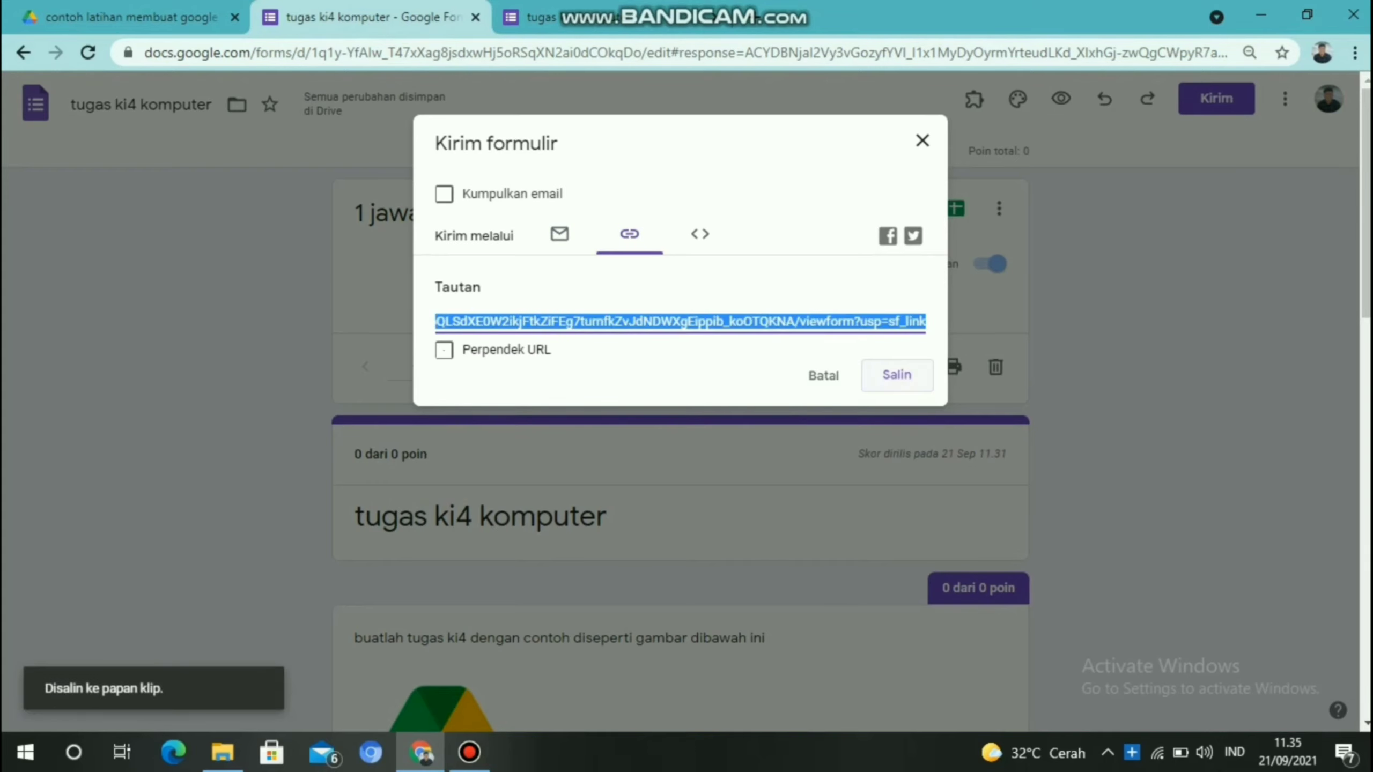
left_click(896, 374)
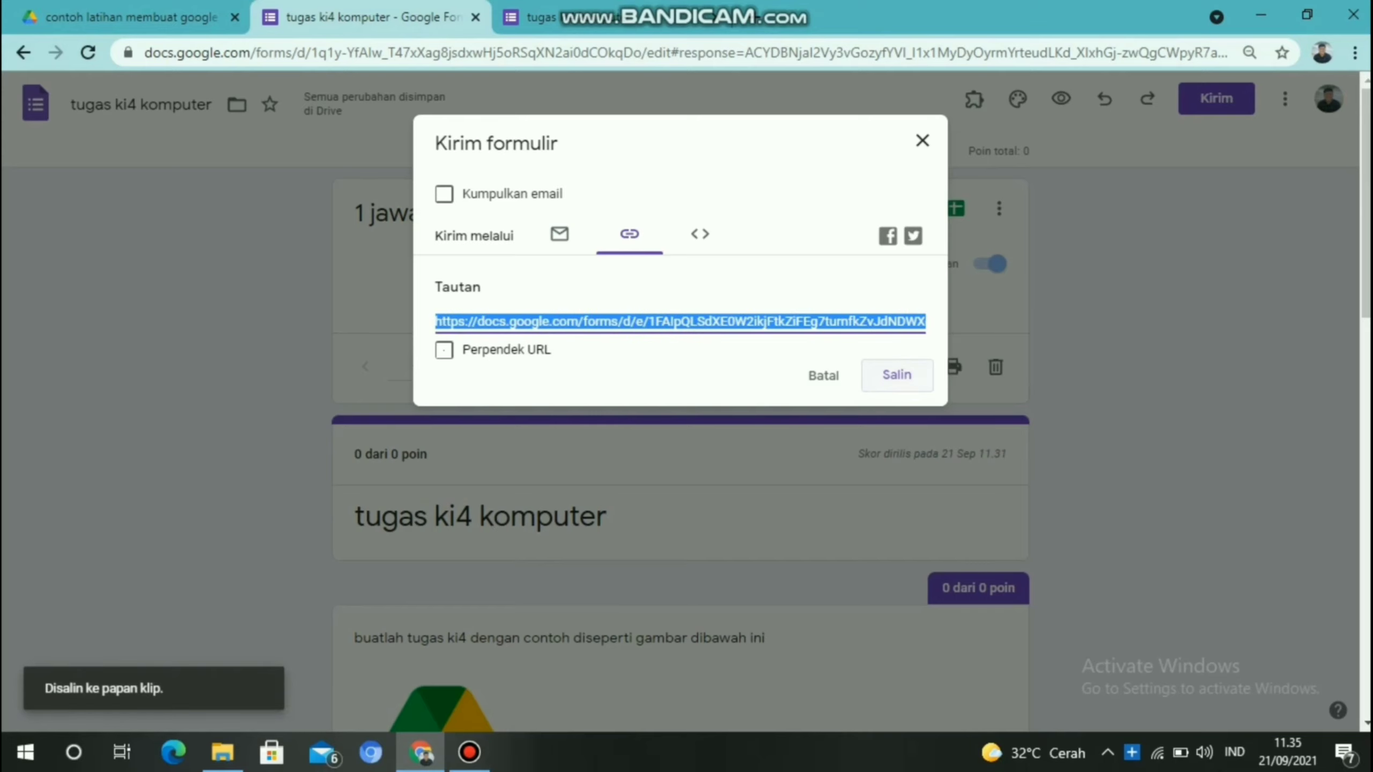